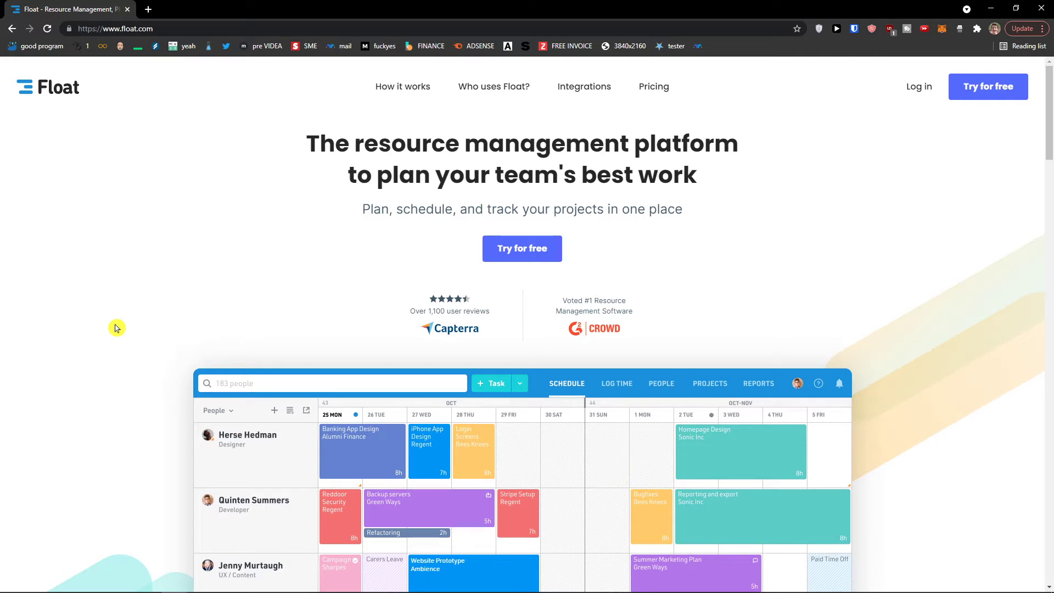
# - Open Float's free sign-up page and load temp-mail.org in a new tab
pyautogui.click(548, 247)
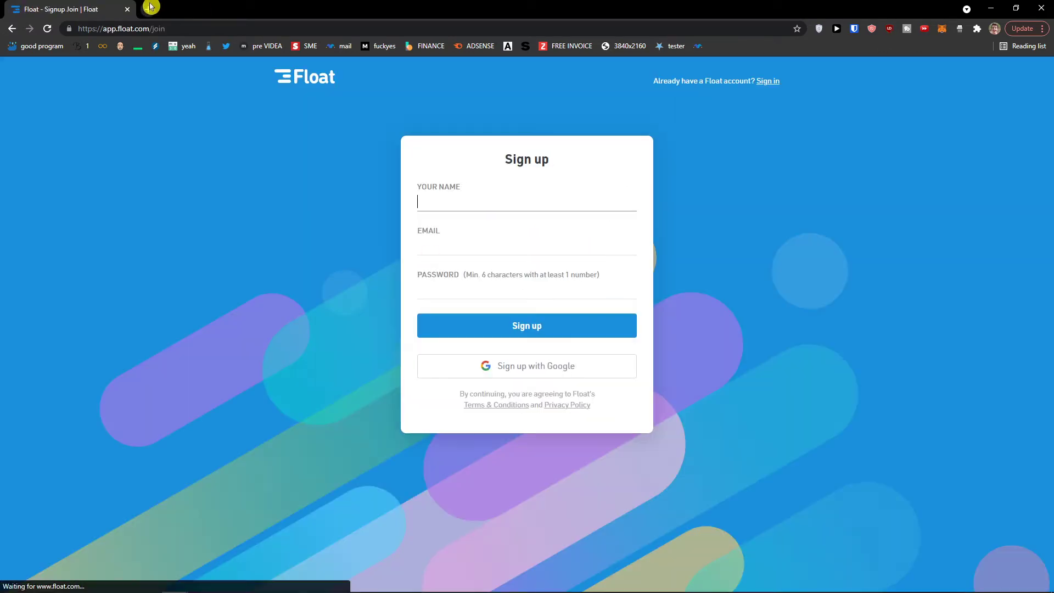
pyautogui.click(150, 7)
pyautogui.write('temp-mail.org')
pyautogui.press('Return')
pyautogui.hotkey('ctrl', 'Tab')
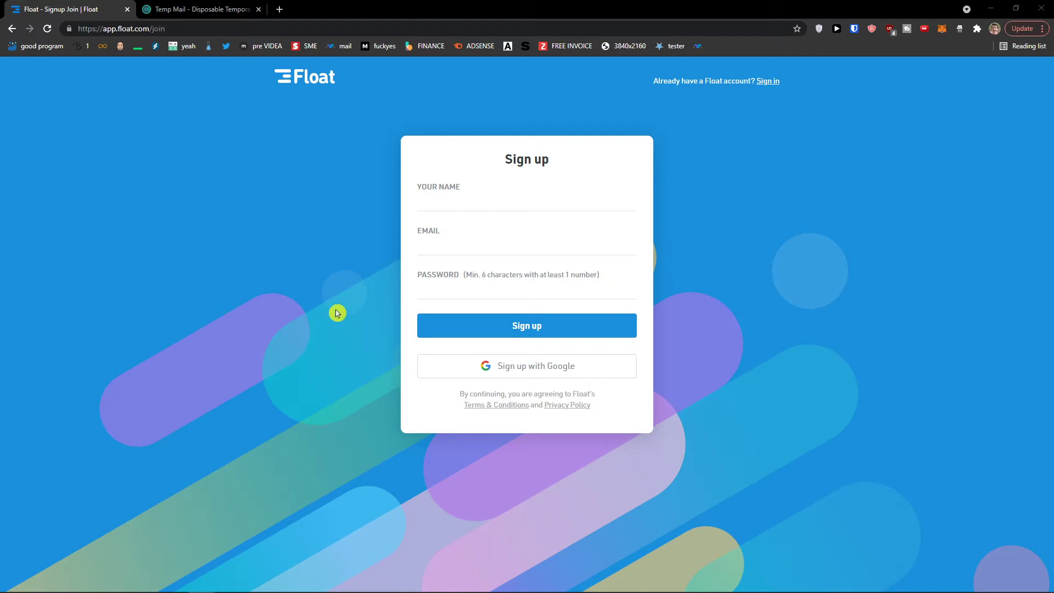
# - Fill in your name, the copied temporary e-mail and a password containing a number, then sign up
pyautogui.click(460, 207)
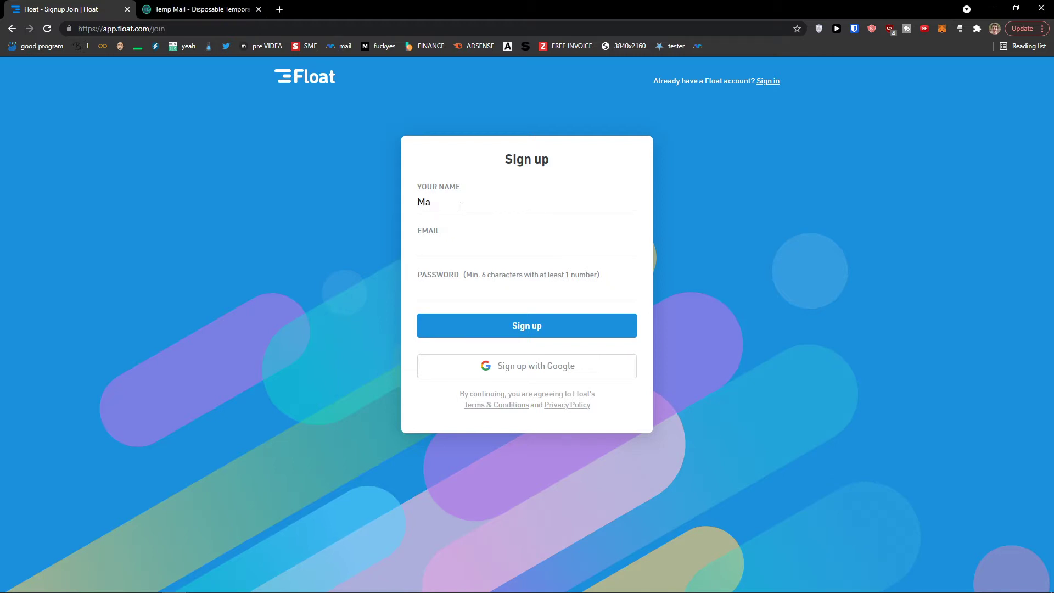
pyautogui.press('Tab')
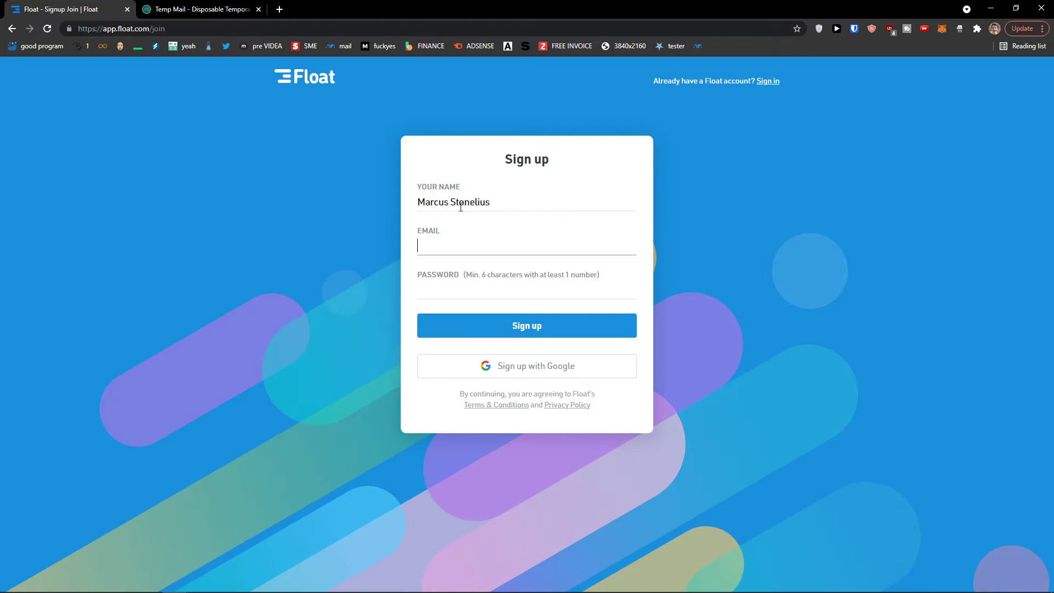
pyautogui.hotkey('ctrl', 'Tab')
pyautogui.click(653, 207)
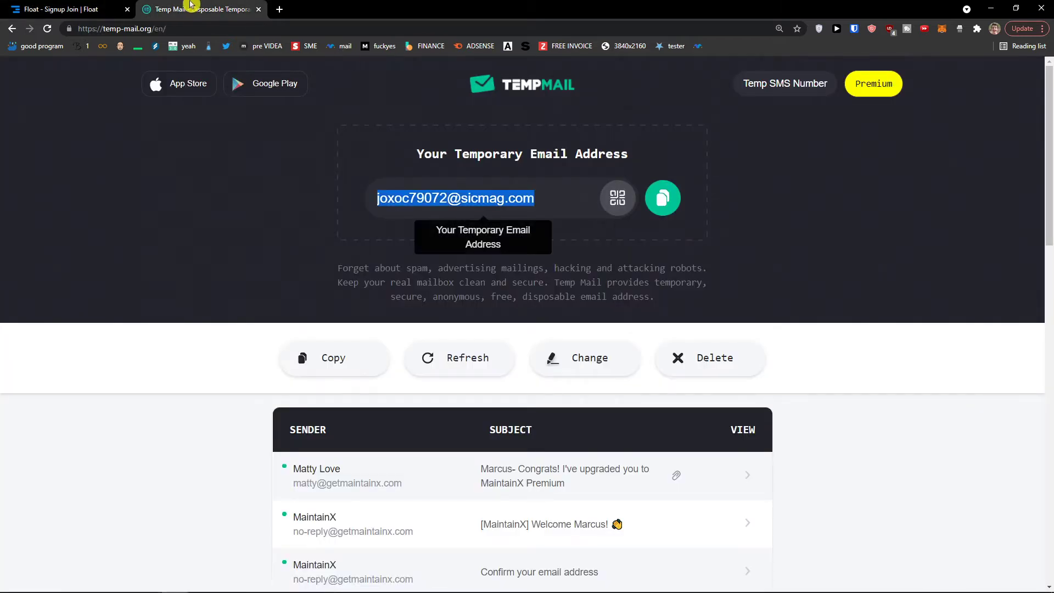
pyautogui.hotkey('ctrl', 'Tab')
pyautogui.hotkey('ctrl', 'v')
pyautogui.click(491, 285)
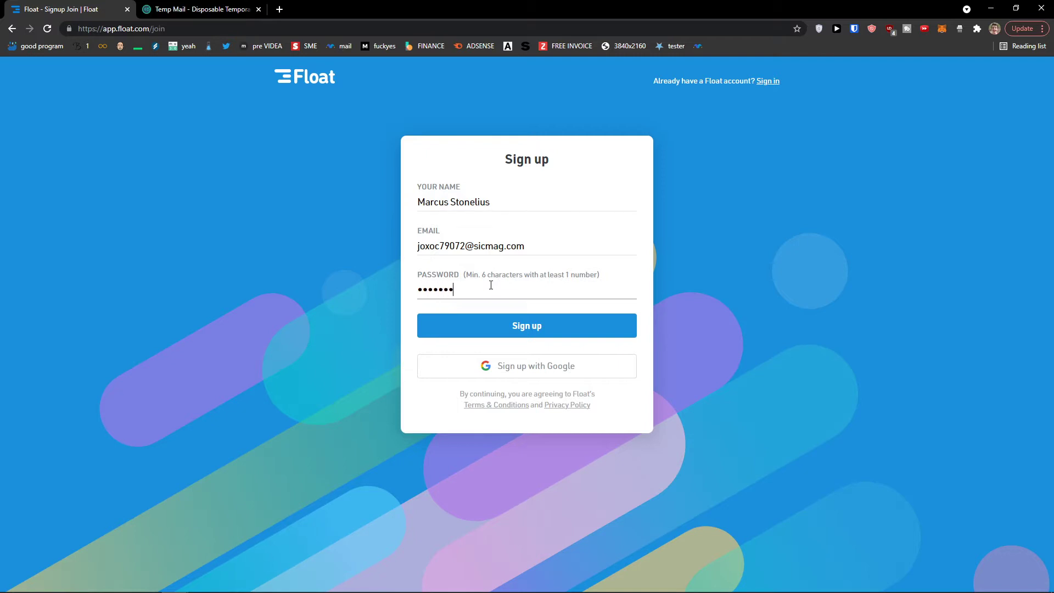
pyautogui.click(462, 327)
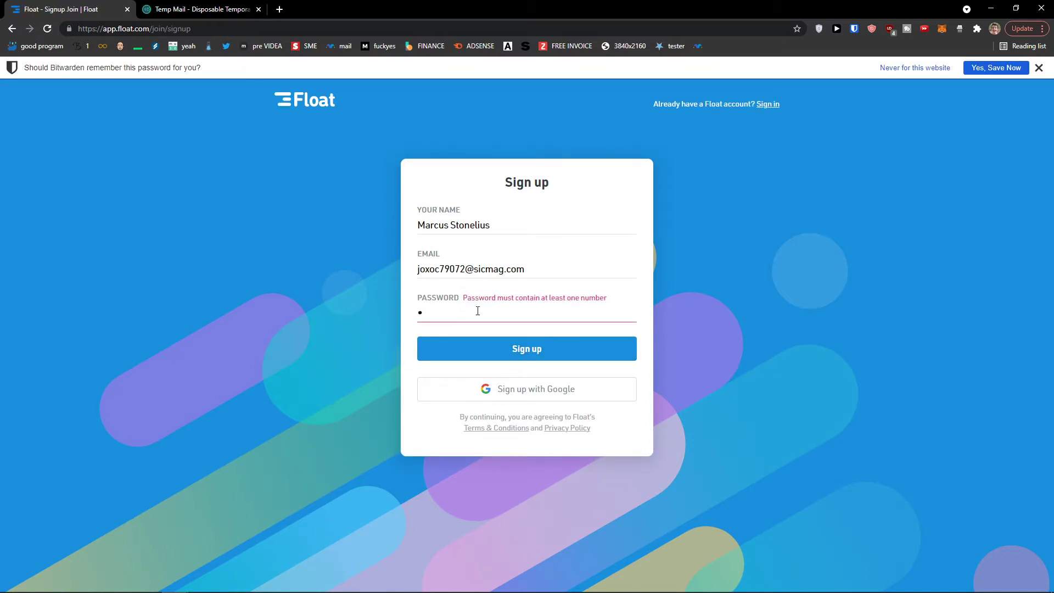
pyautogui.click(483, 346)
# - Close the stray blank tab and submit 'Razor Agency' as the team name
pyautogui.click(280, 10)
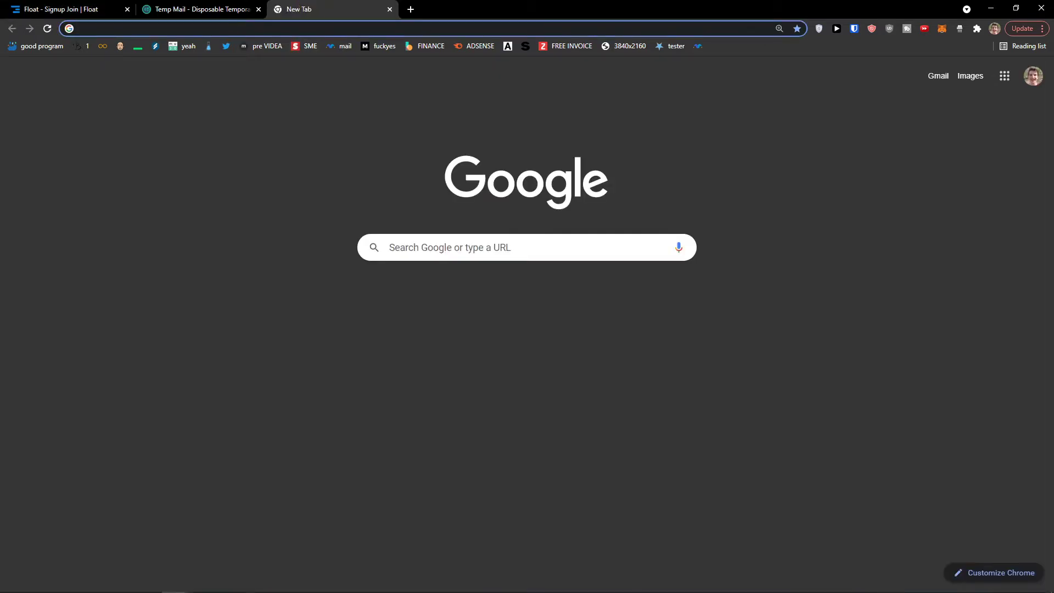
pyautogui.hotkey('ctrl', 'w')
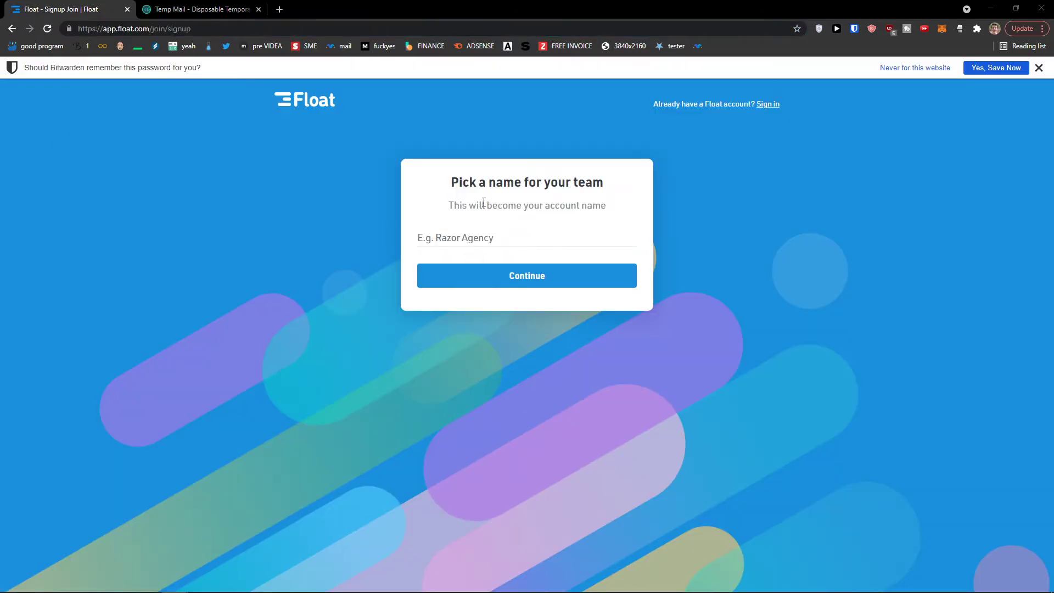
pyautogui.scroll(3, 664, 245)
pyautogui.click(575, 320)
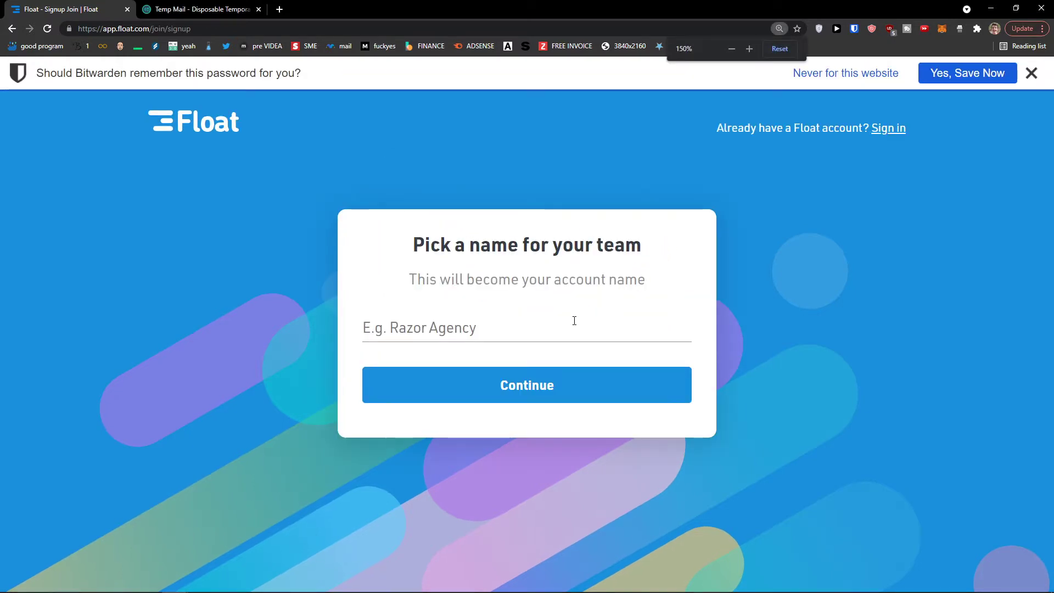
pyautogui.write('Razor Agency')
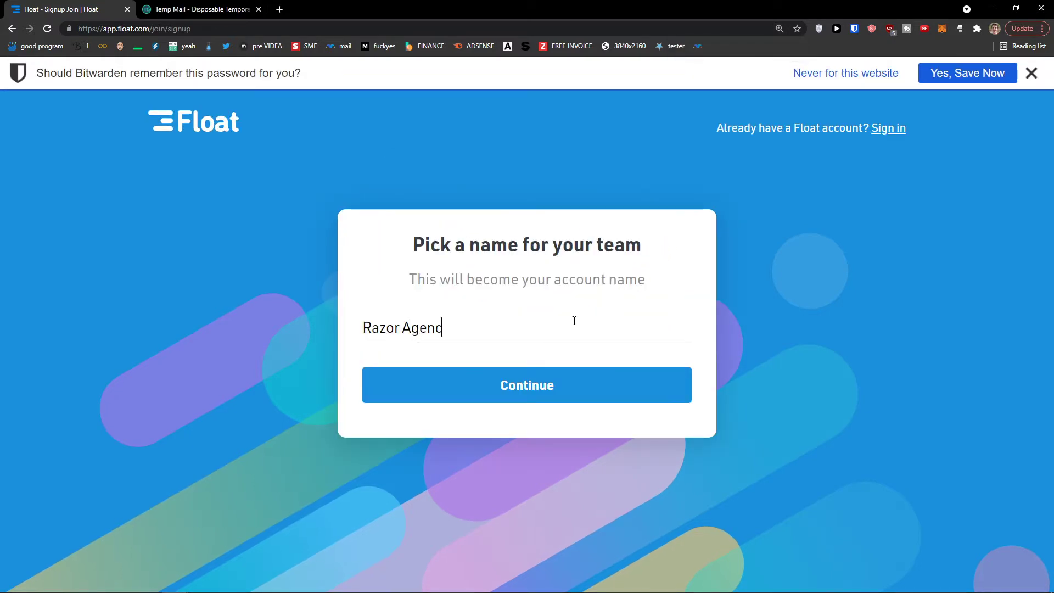
pyautogui.click(463, 384)
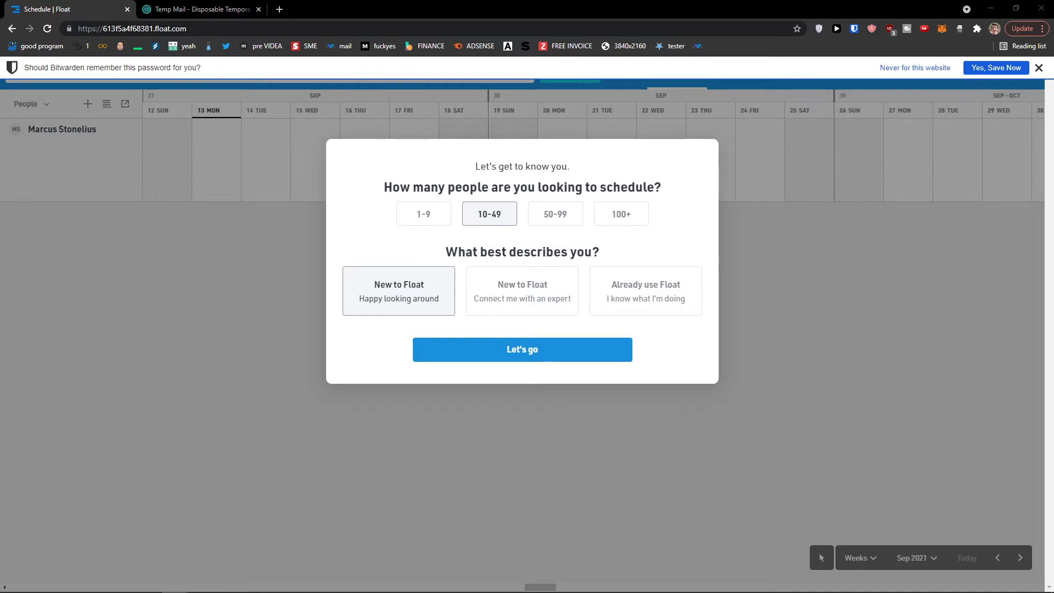
# - Choose 1-9 as the number of people to schedule
pyautogui.click(416, 215)
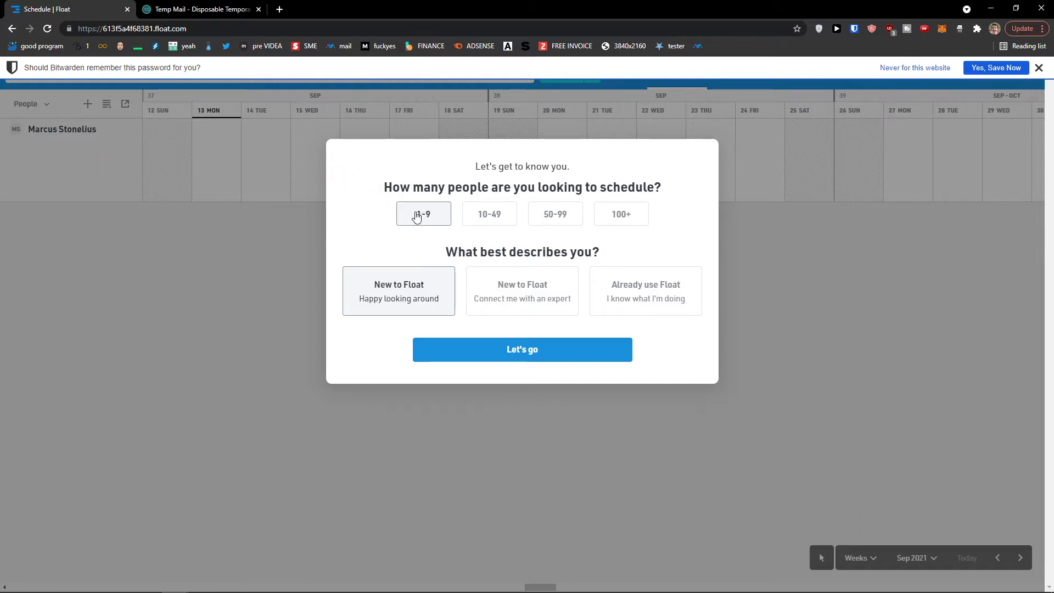
pyautogui.click(494, 217)
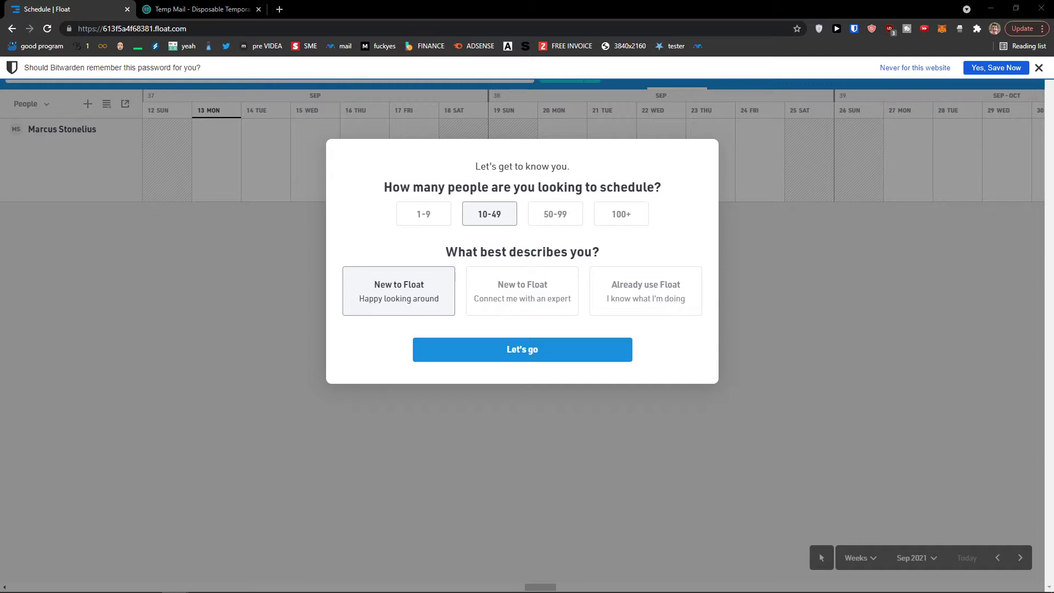
pyautogui.click(440, 223)
# - Answer 'New to Float, Happy looking around' and submit the onboarding answers
pyautogui.moveTo(469, 257); pyautogui.dragTo(626, 264)
pyautogui.hotkey('ctrl', '+')
pyautogui.hotkey('ctrl', '+')
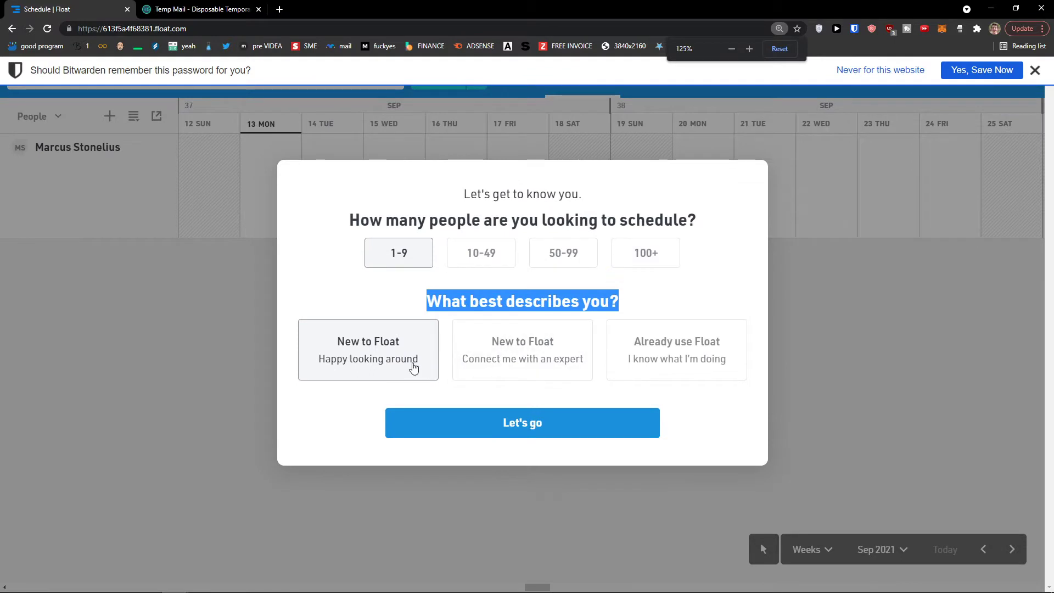
pyautogui.click(473, 369)
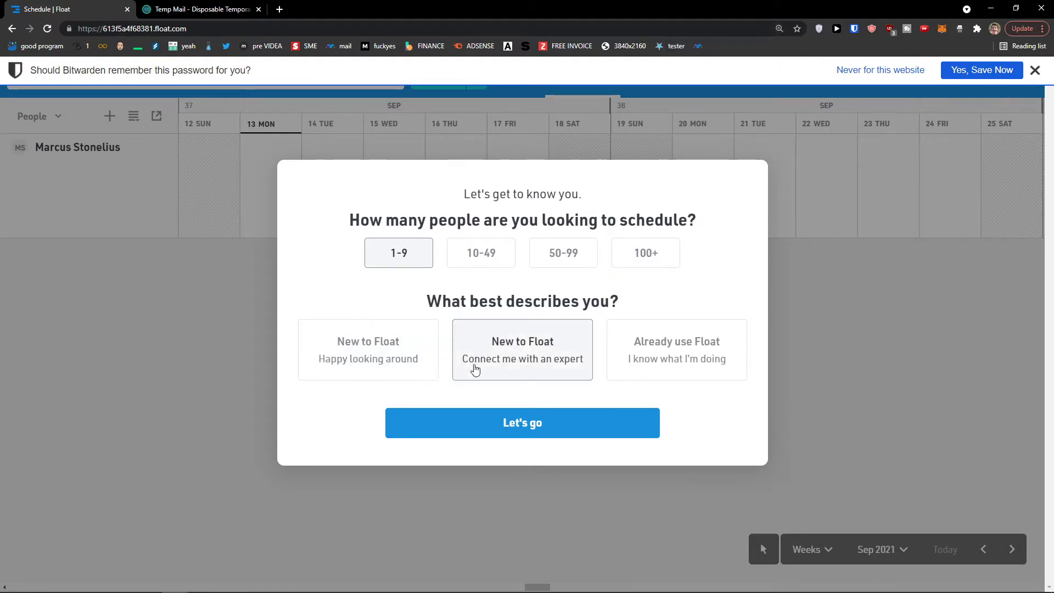
pyautogui.click(406, 369)
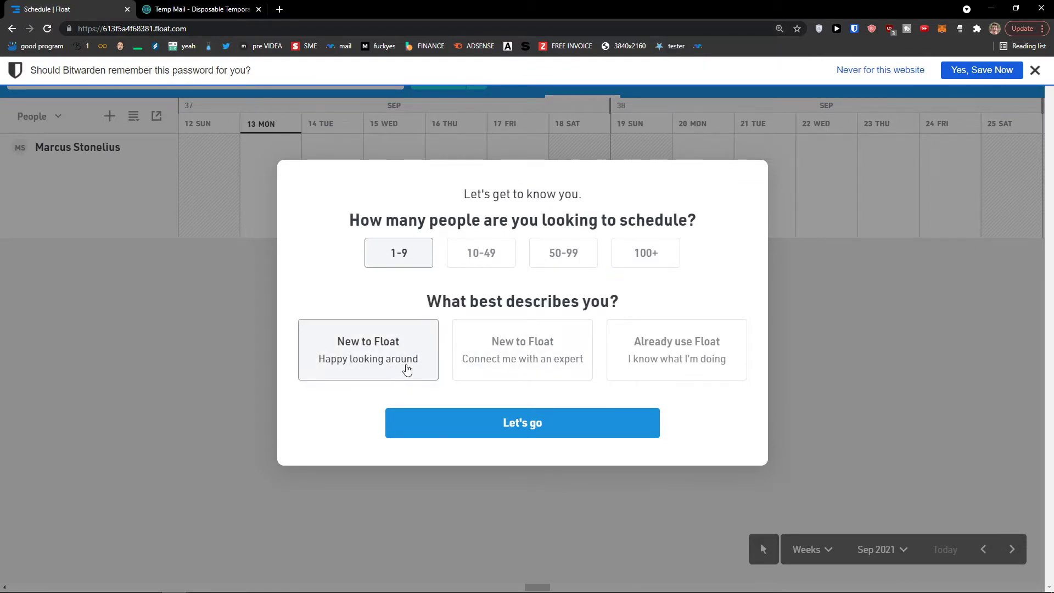
pyautogui.click(710, 366)
pyautogui.click(383, 353)
pyautogui.click(488, 425)
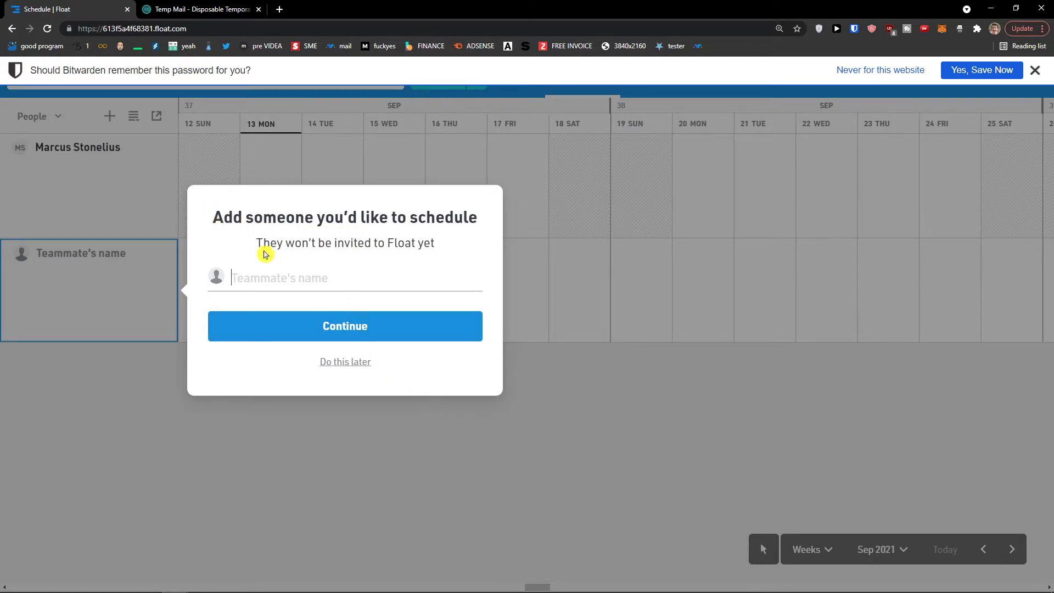
# - Add a second teammate to the schedule by entering their name
pyautogui.click(401, 283)
pyautogui.moveTo(525, 592)
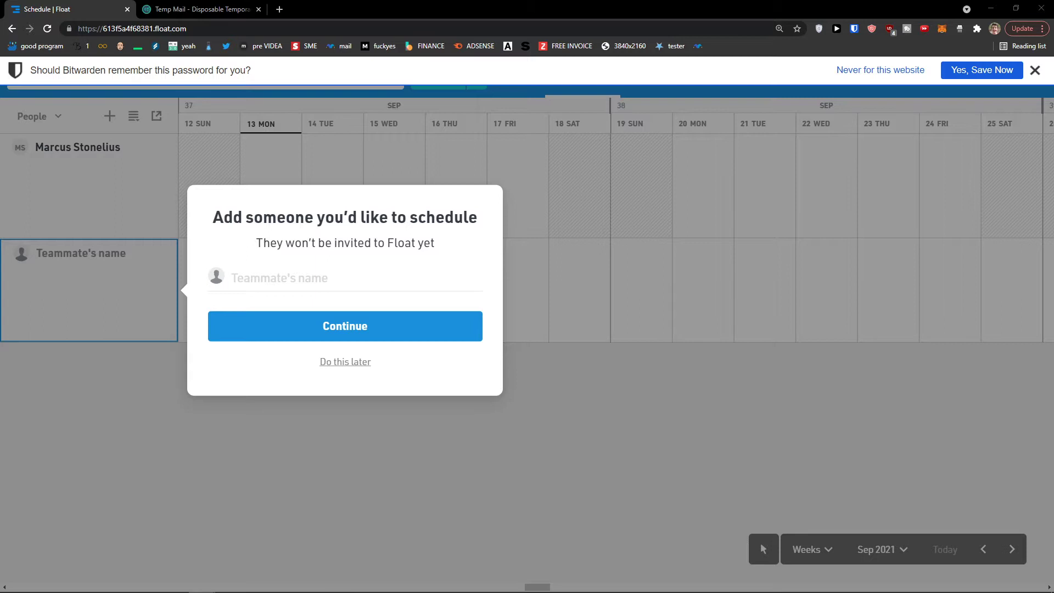
pyautogui.click(426, 286)
pyautogui.write('Marcus 1')
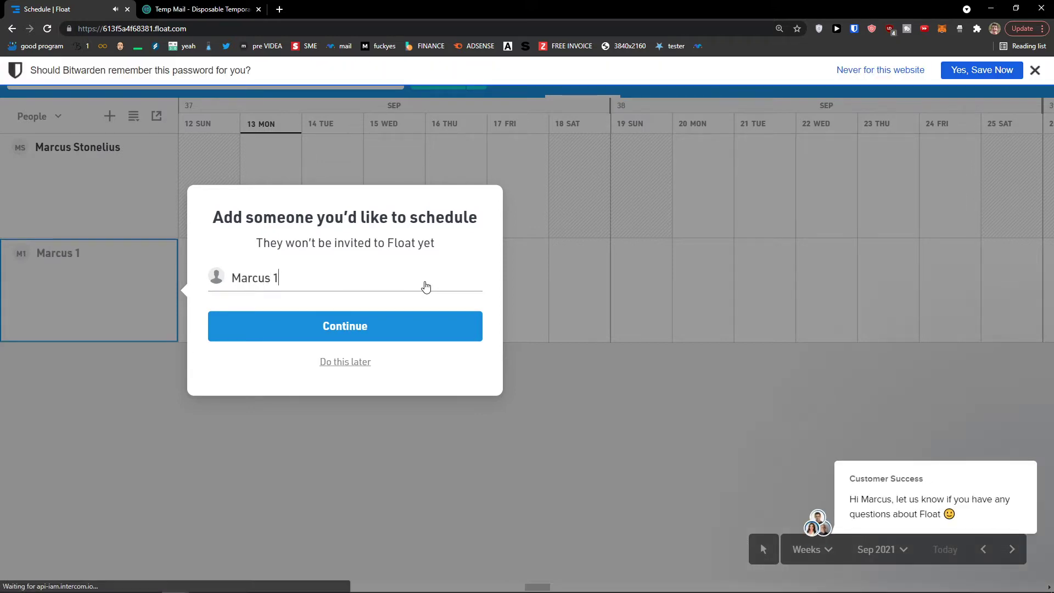
pyautogui.click(352, 327)
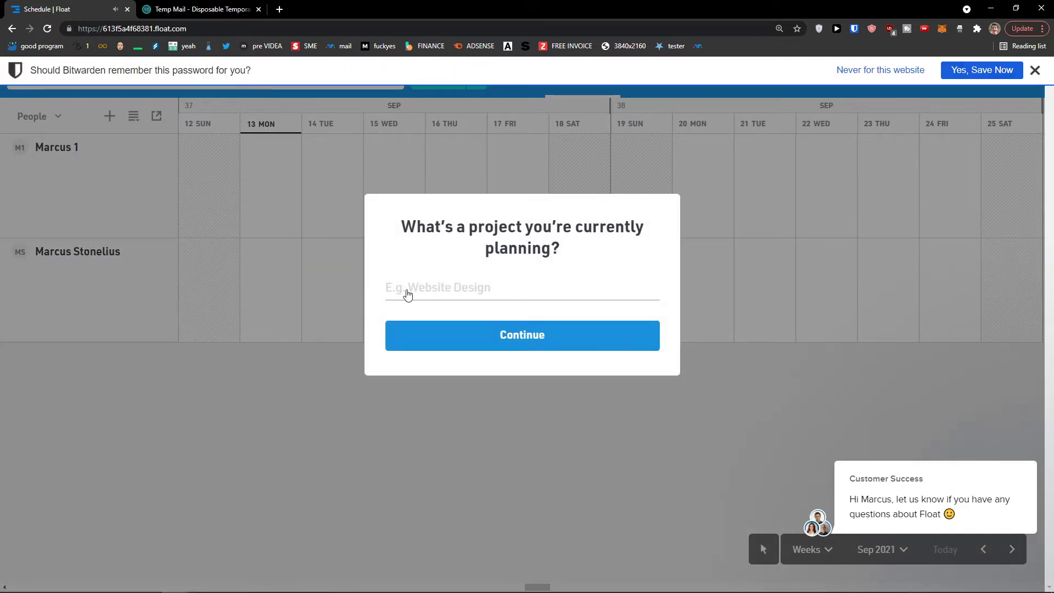
# - Enter Website Design as the project and continue
pyautogui.moveTo(426, 228); pyautogui.dragTo(603, 273)
pyautogui.click(565, 300)
pyautogui.write('Website Design')
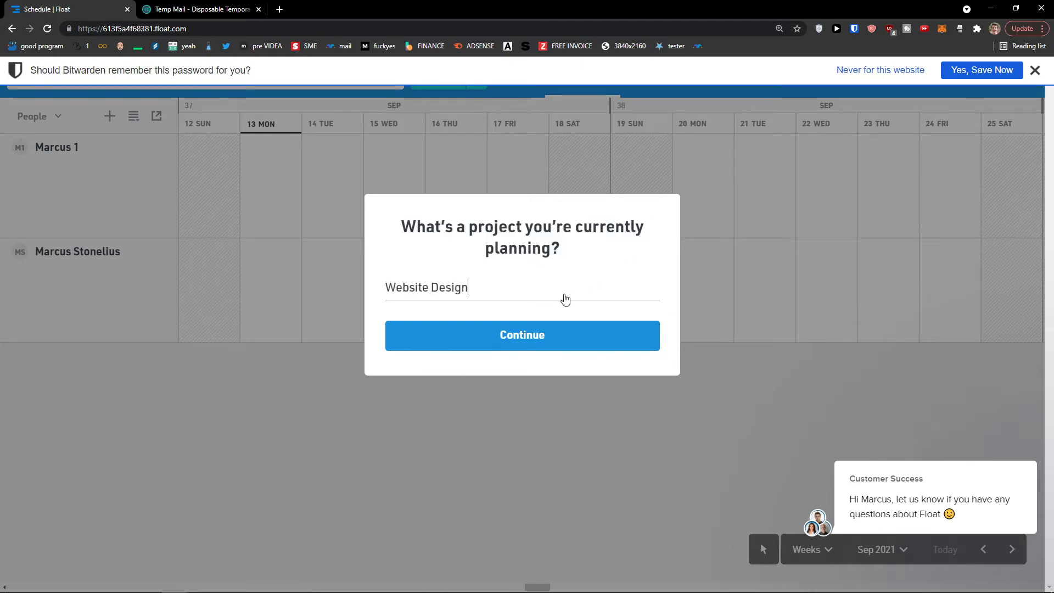
pyautogui.click(1035, 70)
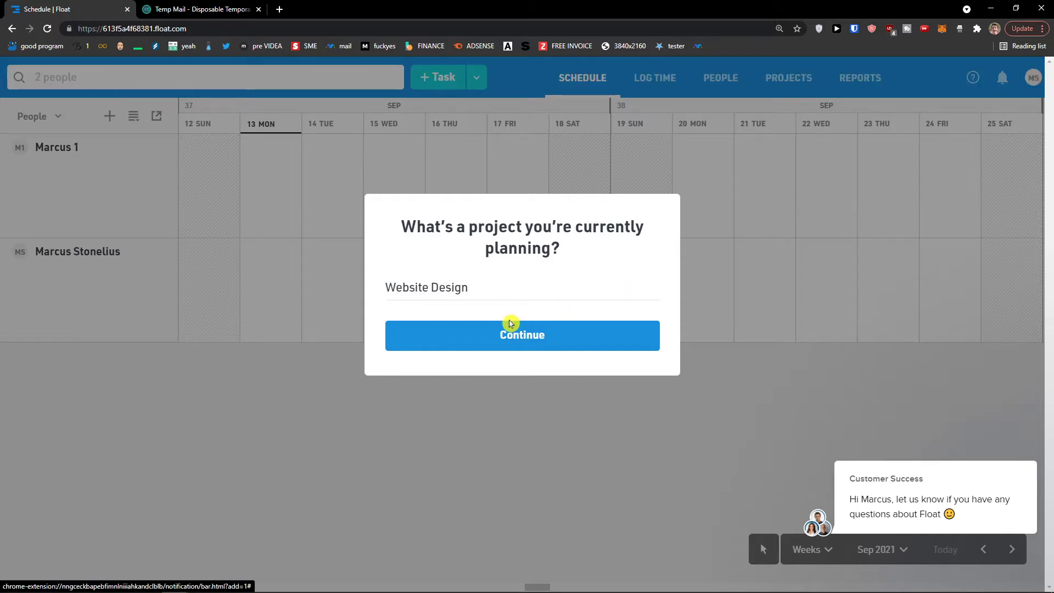
pyautogui.click(510, 340)
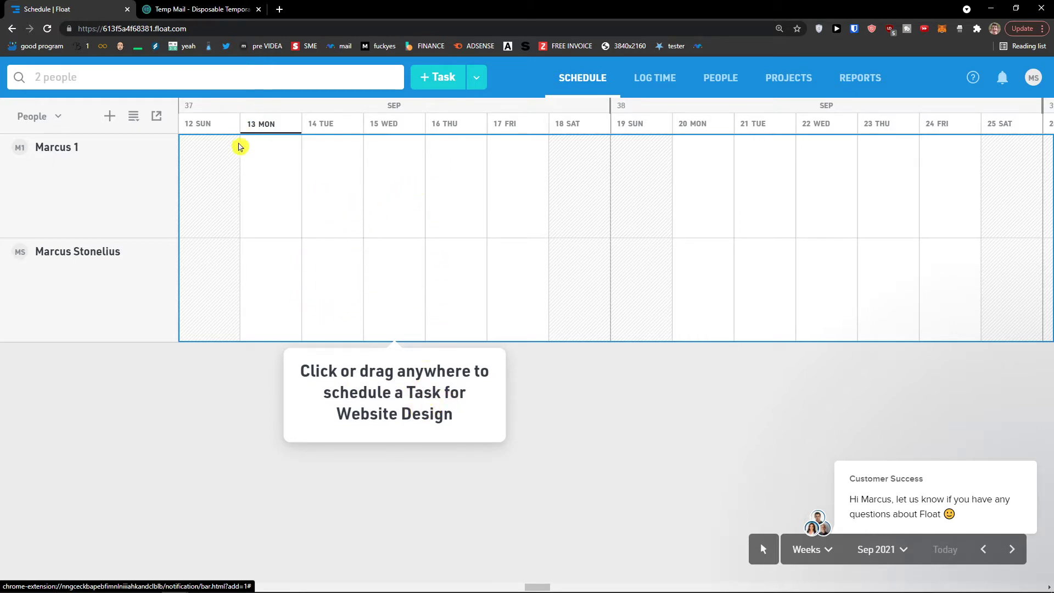
# - Create an 8-hour Website Design task in the Tuesday 14 Sep cell
pyautogui.click(336, 284)
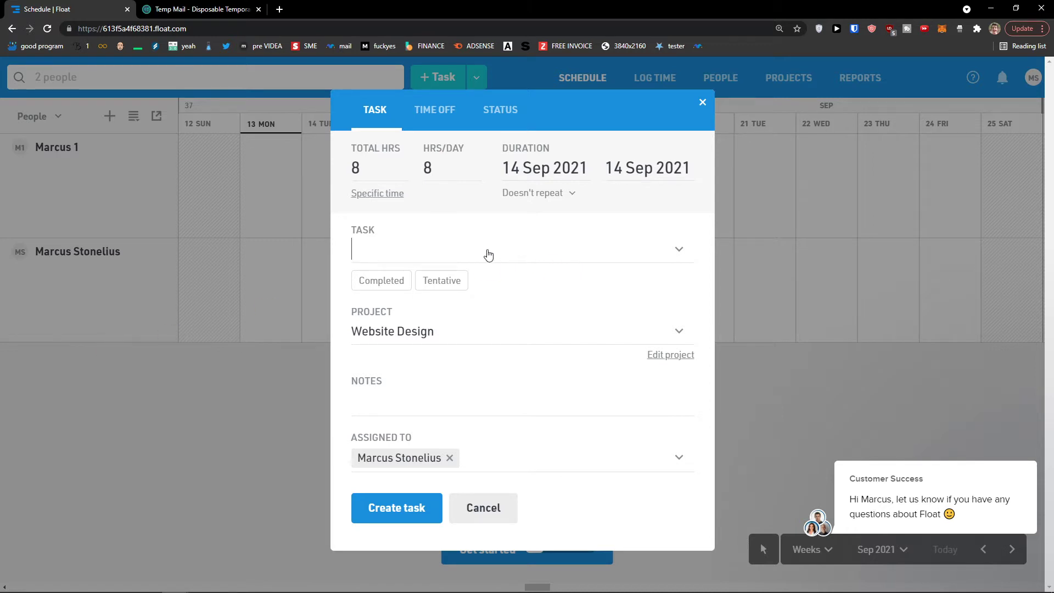
pyautogui.press('Return')
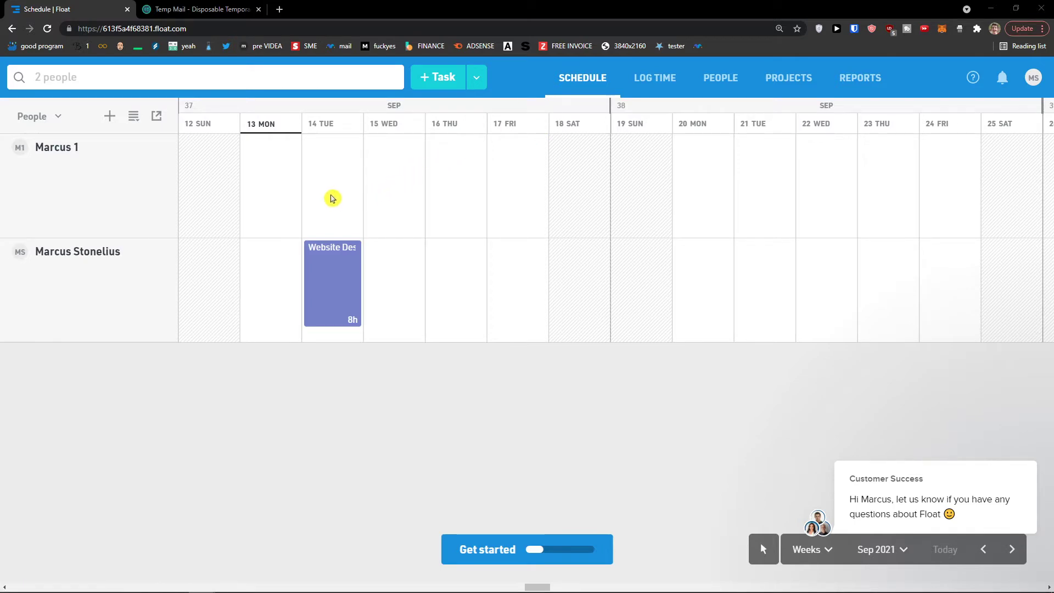
# - Start a new task on Tuesday 14 Sep, adjust its hours, and extend it to 15 Sep
pyautogui.click(329, 190)
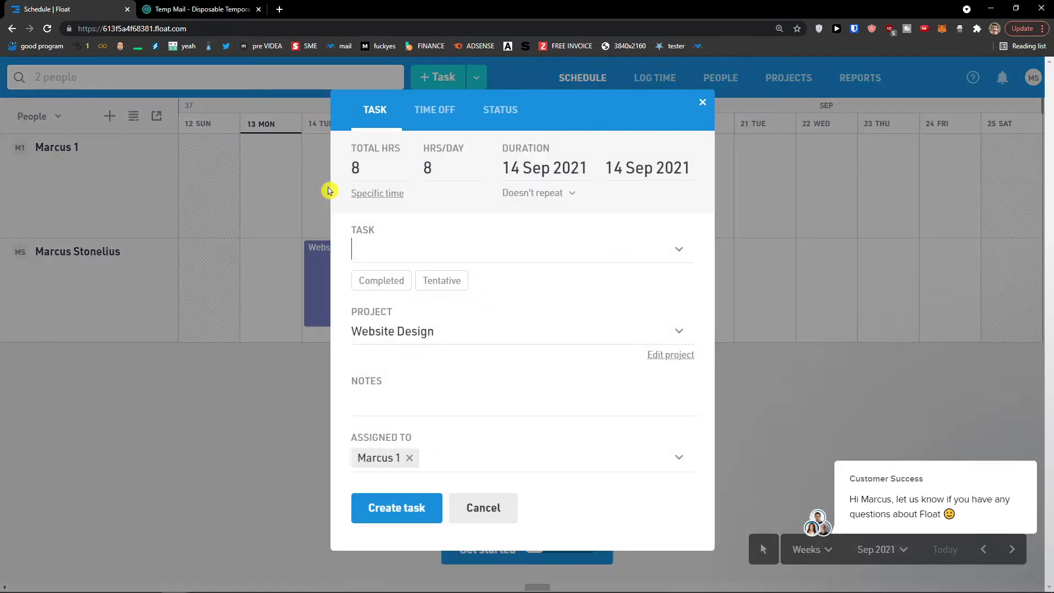
pyautogui.click(362, 171)
pyautogui.click(439, 172)
pyautogui.write('9')
pyautogui.click(448, 212)
pyautogui.click(542, 171)
pyautogui.click(379, 194)
pyautogui.click(531, 170)
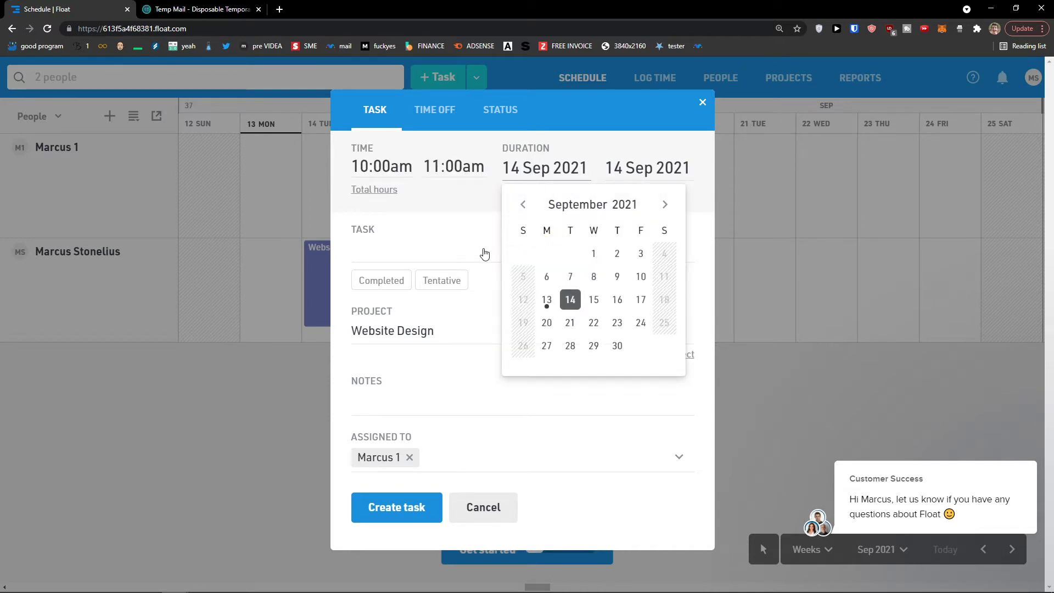
pyautogui.click(457, 221)
pyautogui.click(375, 192)
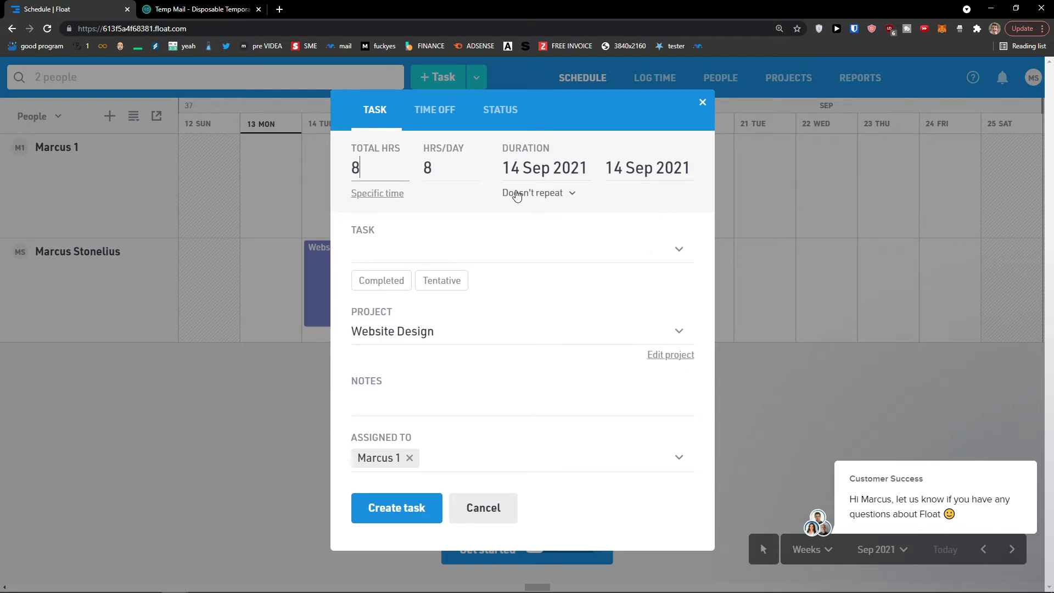
pyautogui.click(541, 196)
pyautogui.click(541, 199)
pyautogui.click(646, 174)
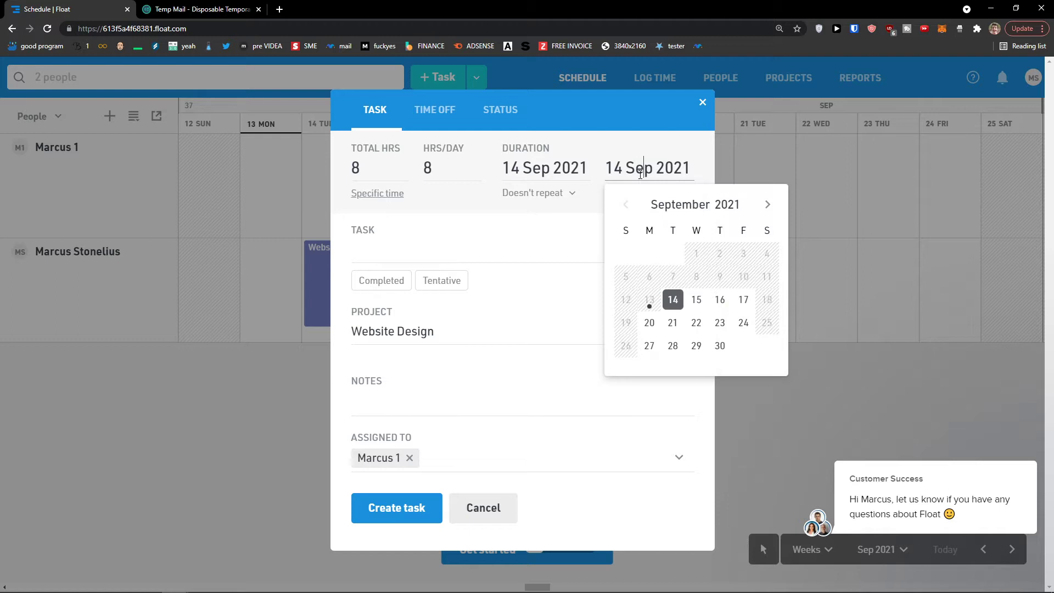
pyautogui.click(695, 300)
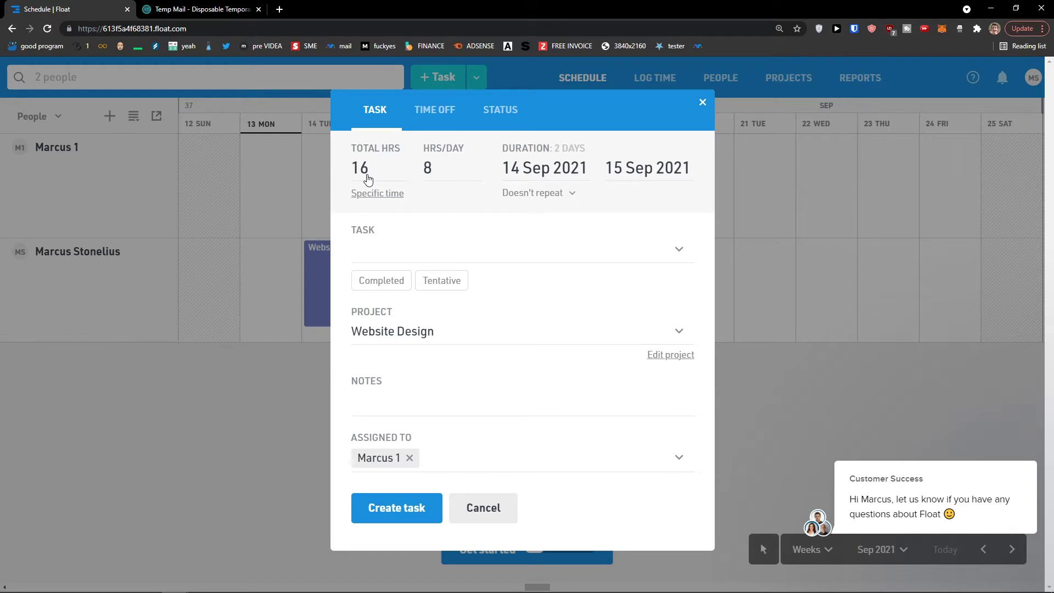
# - Name the task 'Create a website' and keep Website Design as its project
pyautogui.click(429, 242)
pyautogui.write('Create a website')
pyautogui.click(420, 278)
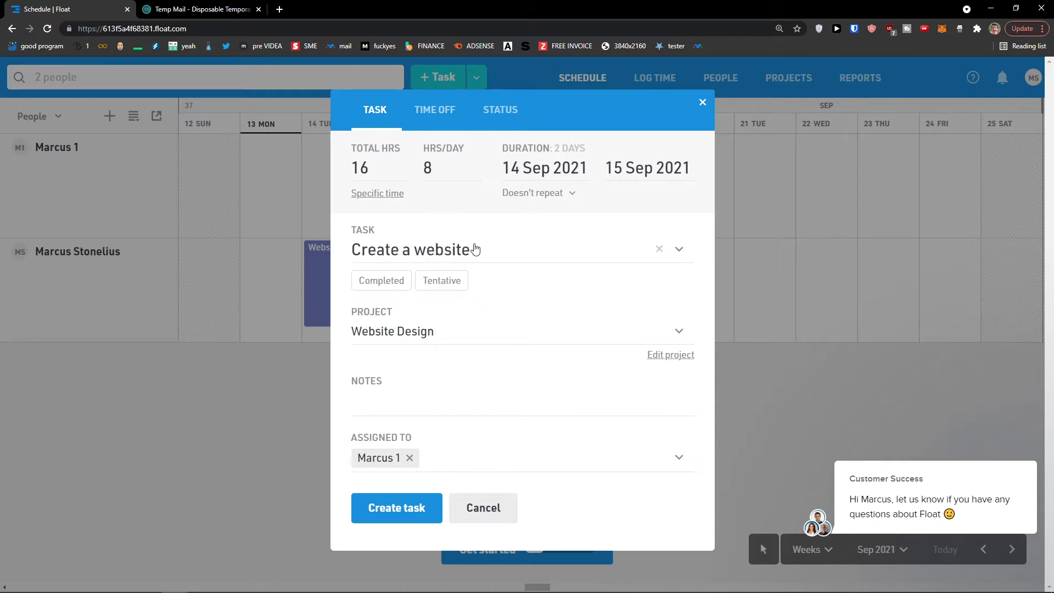
pyautogui.click(679, 250)
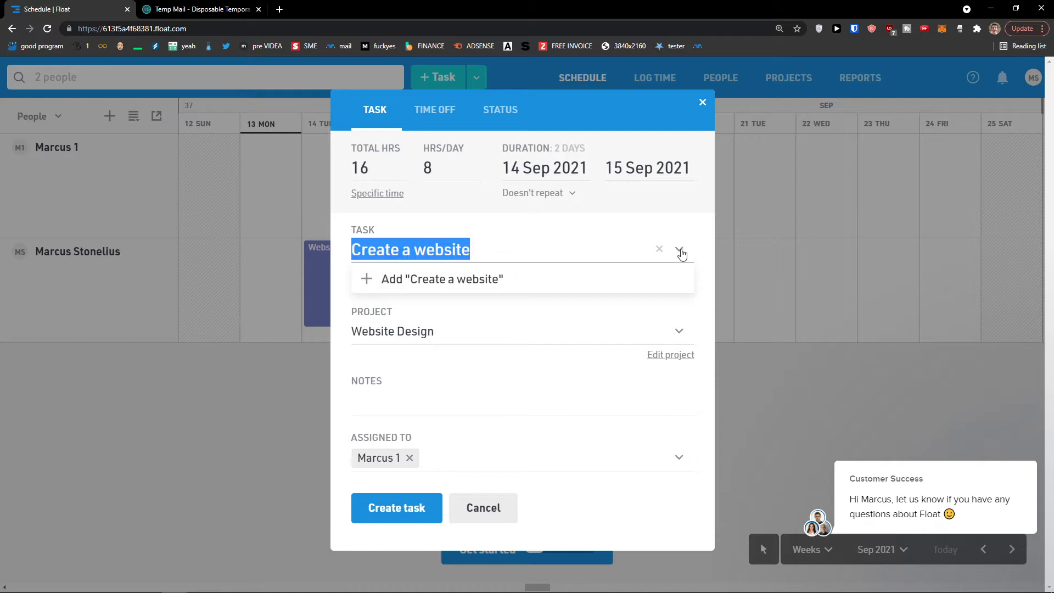
pyautogui.click(600, 283)
pyautogui.click(477, 336)
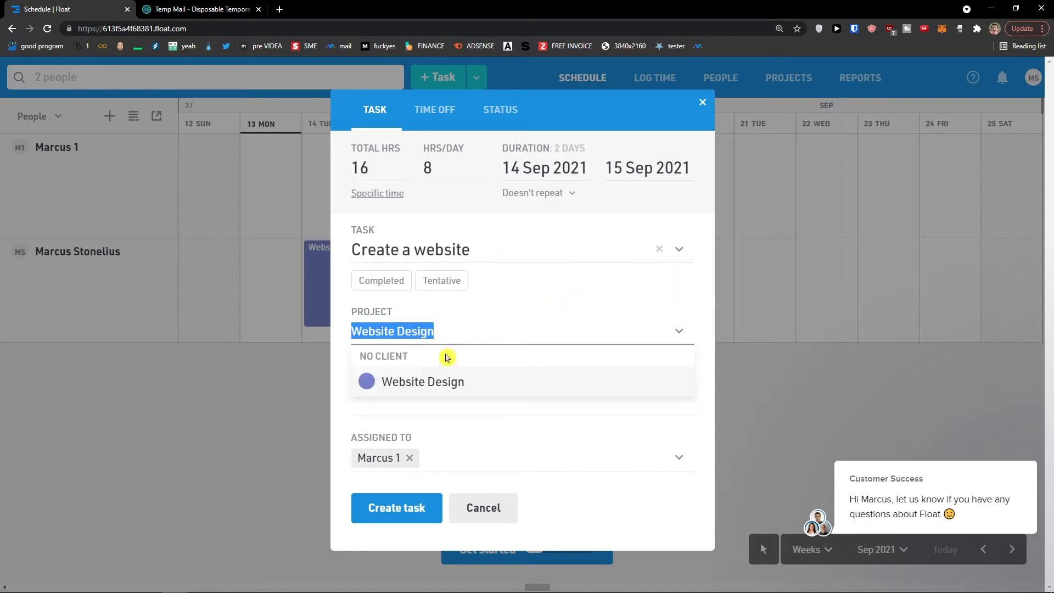
pyautogui.click(423, 382)
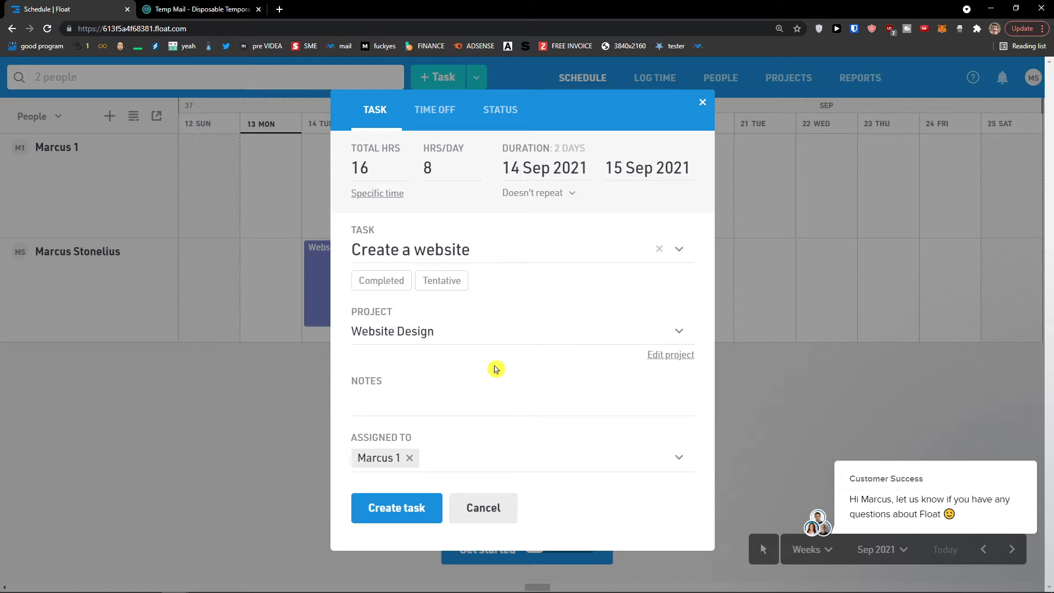
pyautogui.click(668, 357)
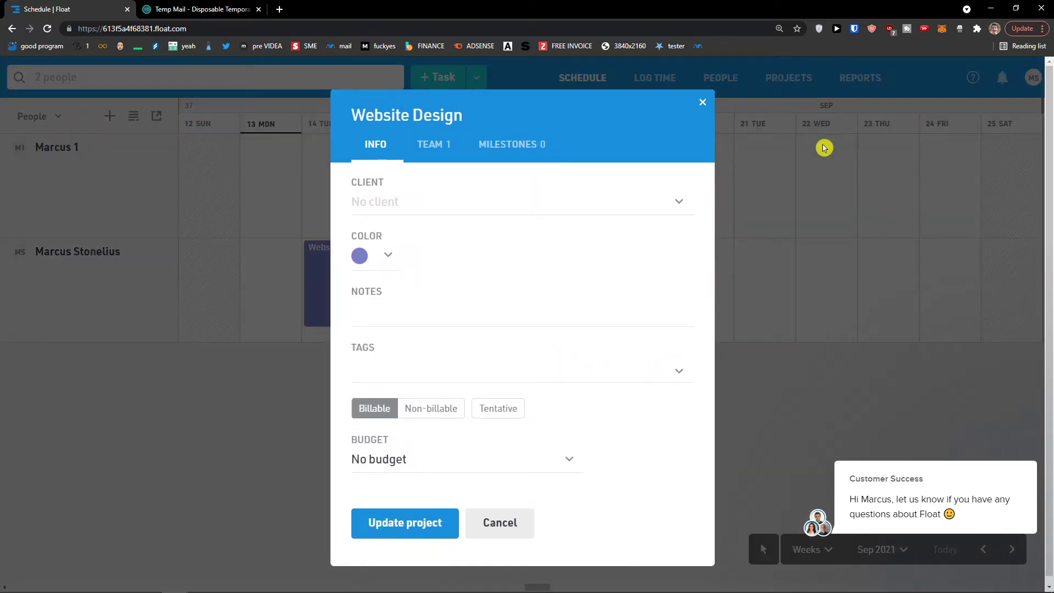
pyautogui.click(702, 103)
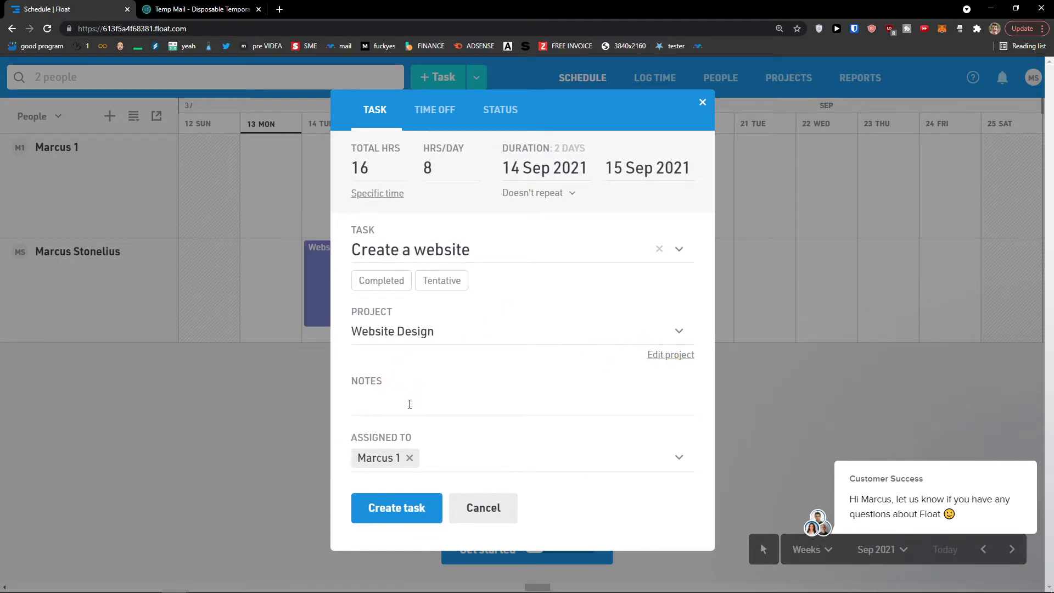
pyautogui.click(452, 458)
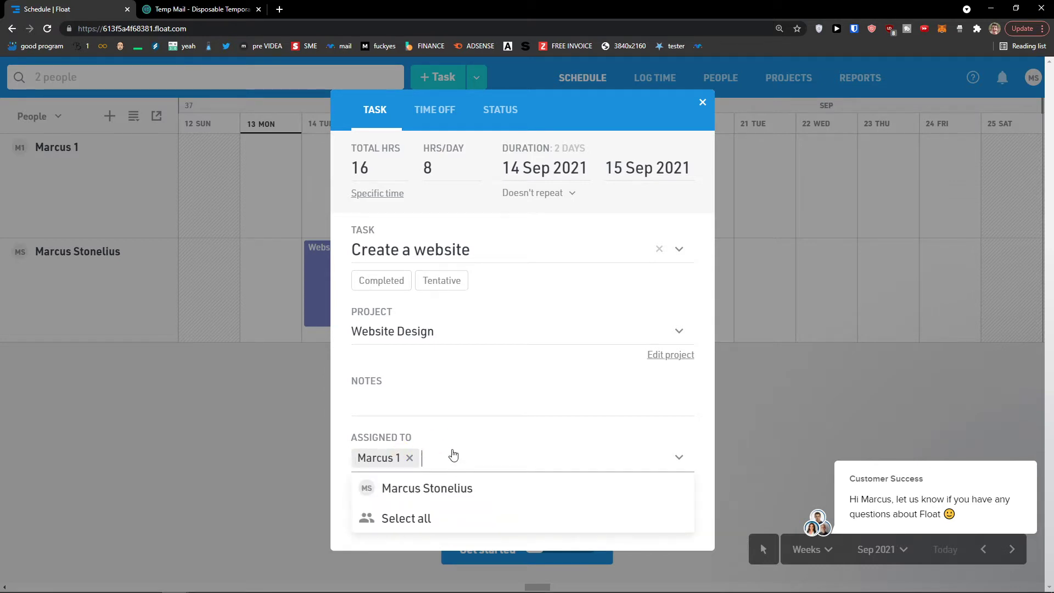
pyautogui.click(475, 436)
pyautogui.click(450, 464)
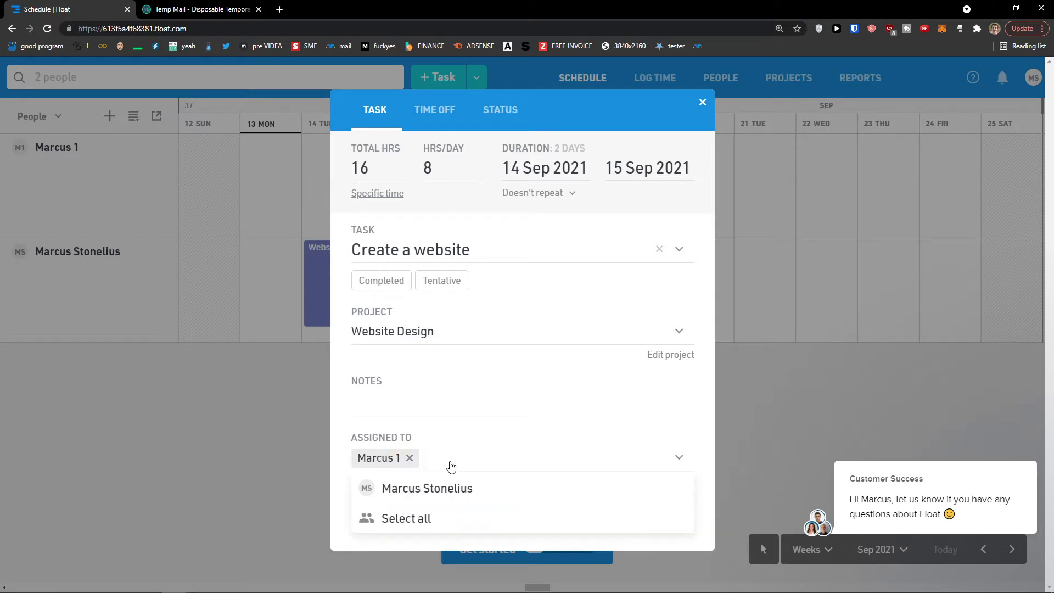
pyautogui.click(415, 490)
pyautogui.click(520, 459)
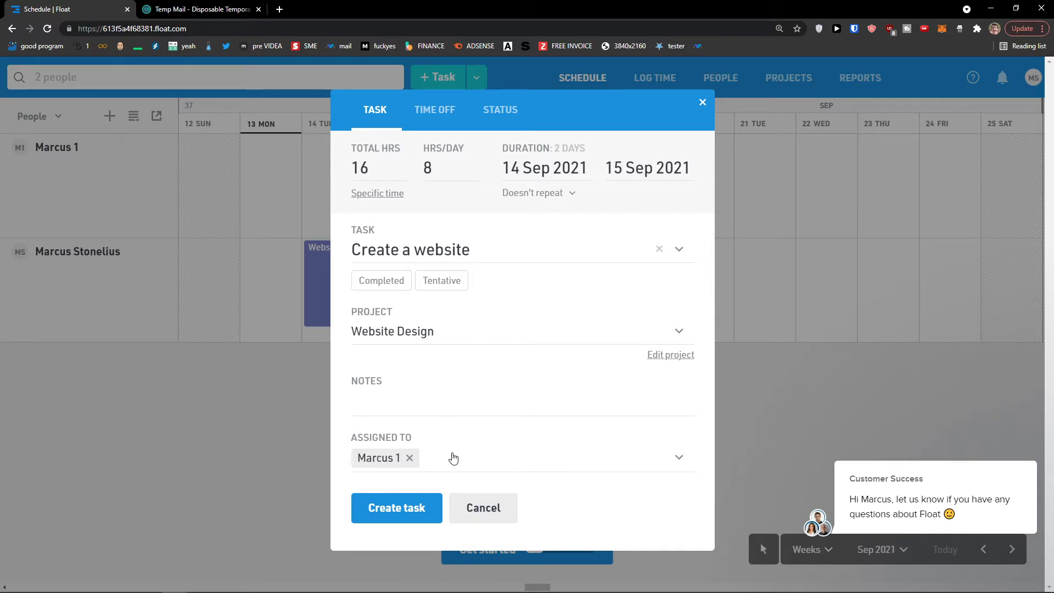
pyautogui.click(434, 112)
# - Try Sick leave as the leave type, then return to Paid time off
pyautogui.click(443, 248)
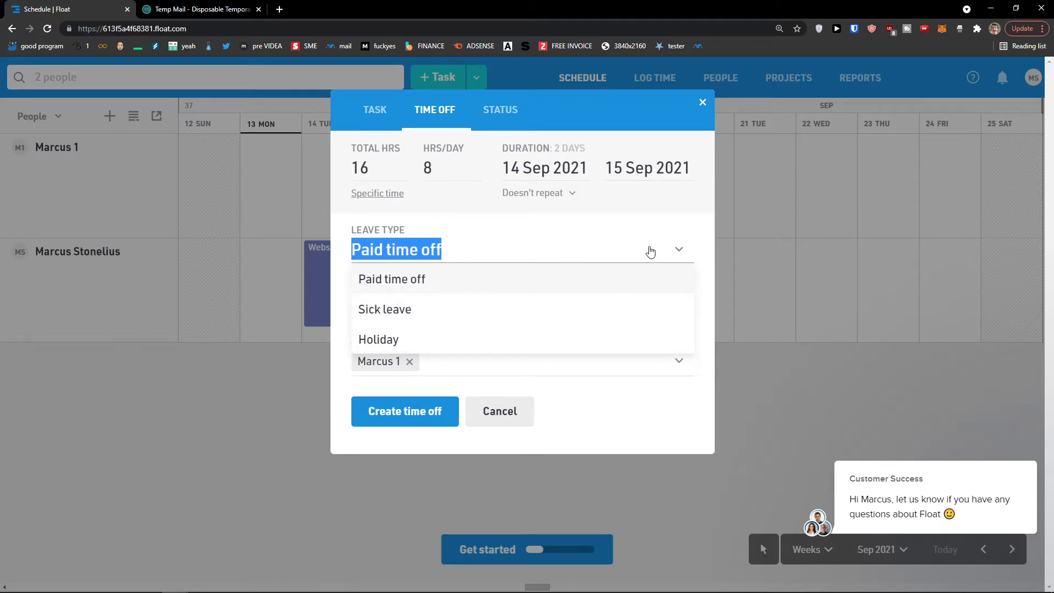
pyautogui.click(681, 252)
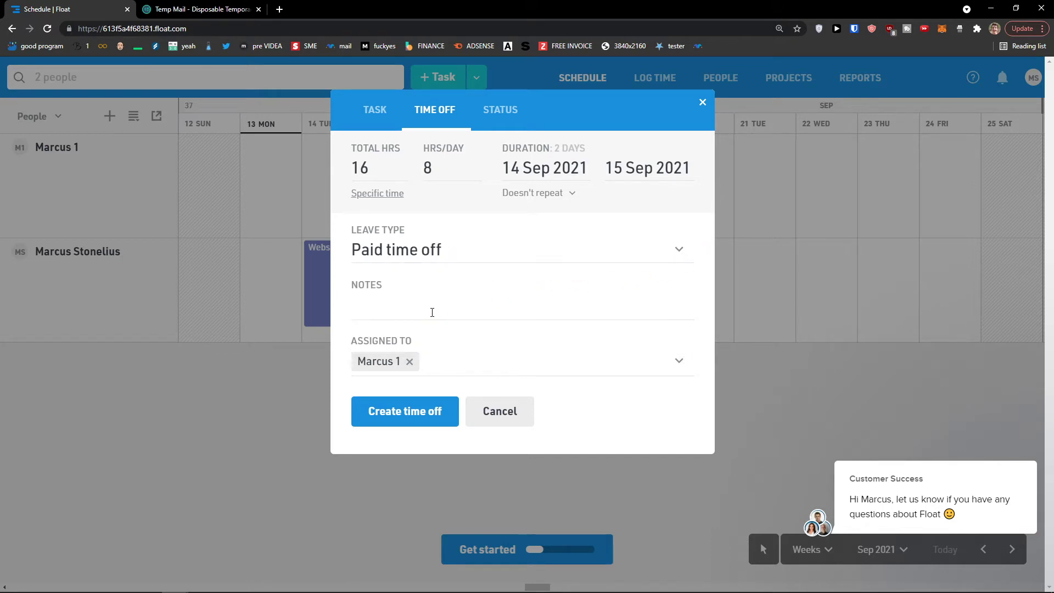
pyautogui.click(681, 251)
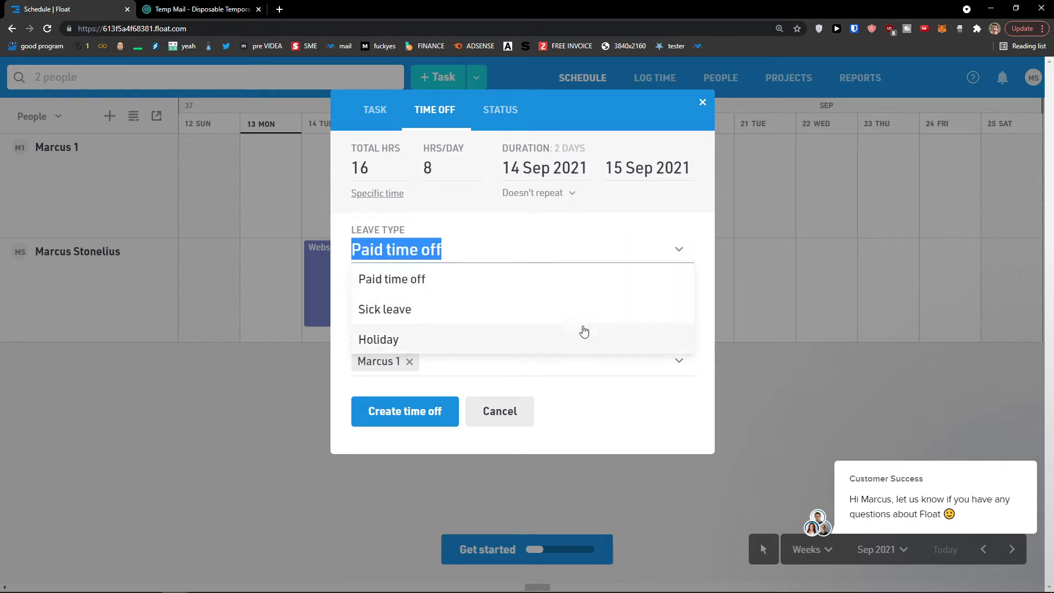
pyautogui.click(682, 253)
pyautogui.click(494, 256)
pyautogui.click(477, 309)
pyautogui.click(489, 252)
pyautogui.click(502, 271)
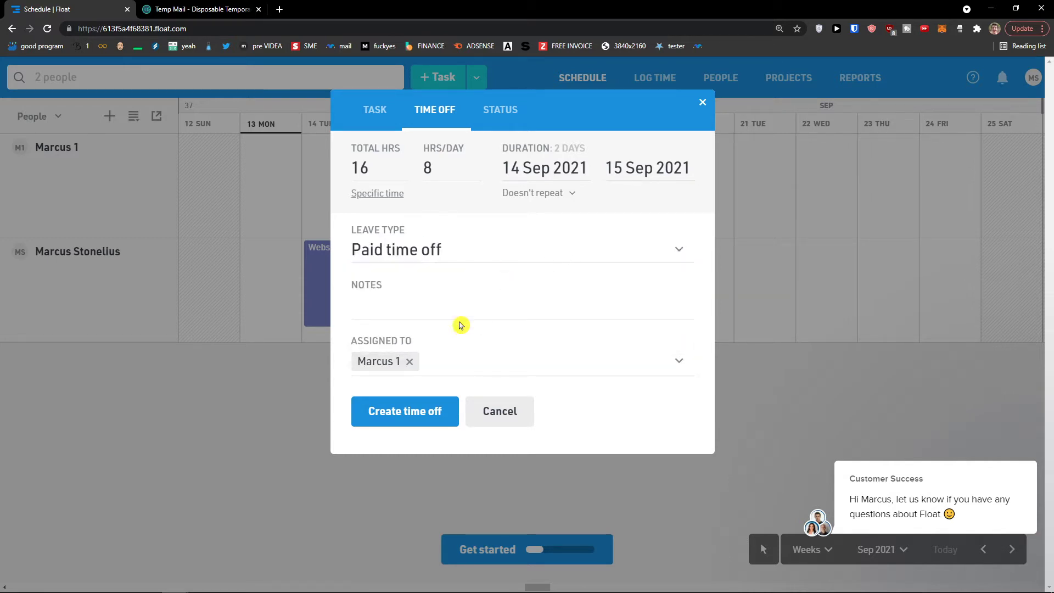
# - Create an Office status for 14–15 Sep instead of time off
pyautogui.click(492, 117)
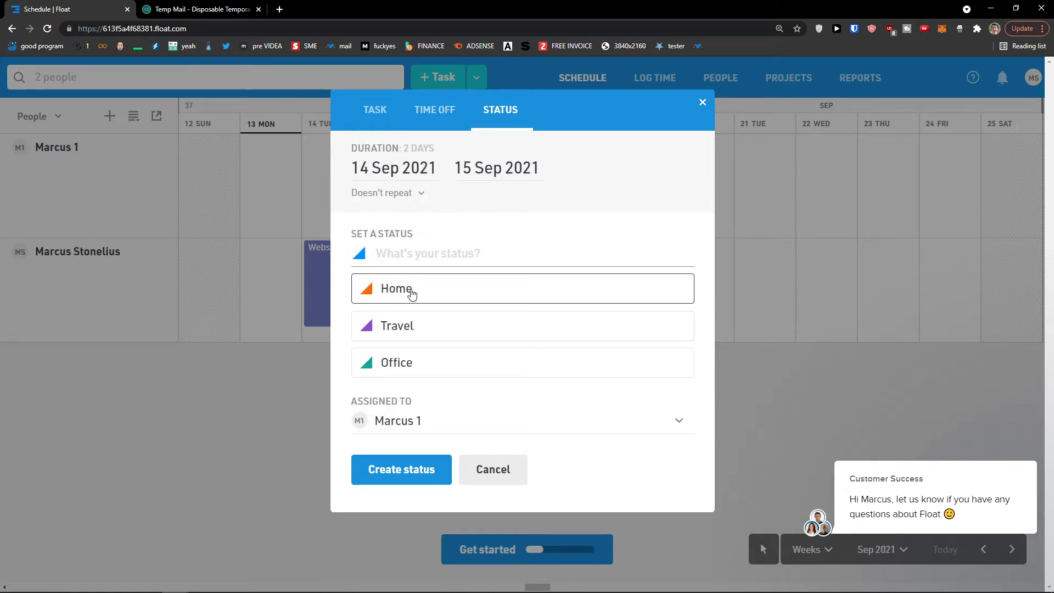
pyautogui.click(438, 360)
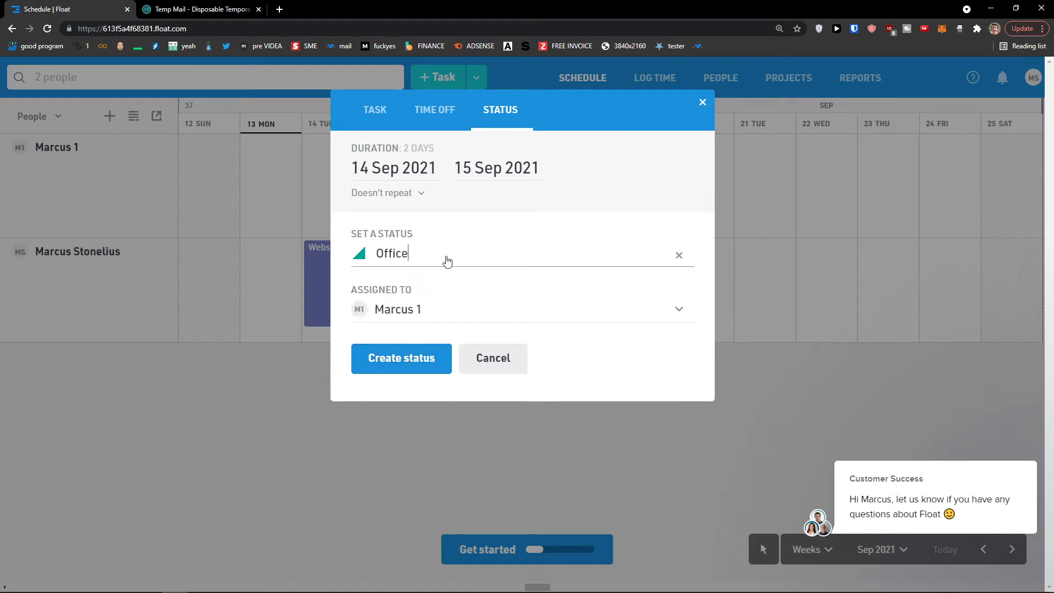
pyautogui.click(666, 257)
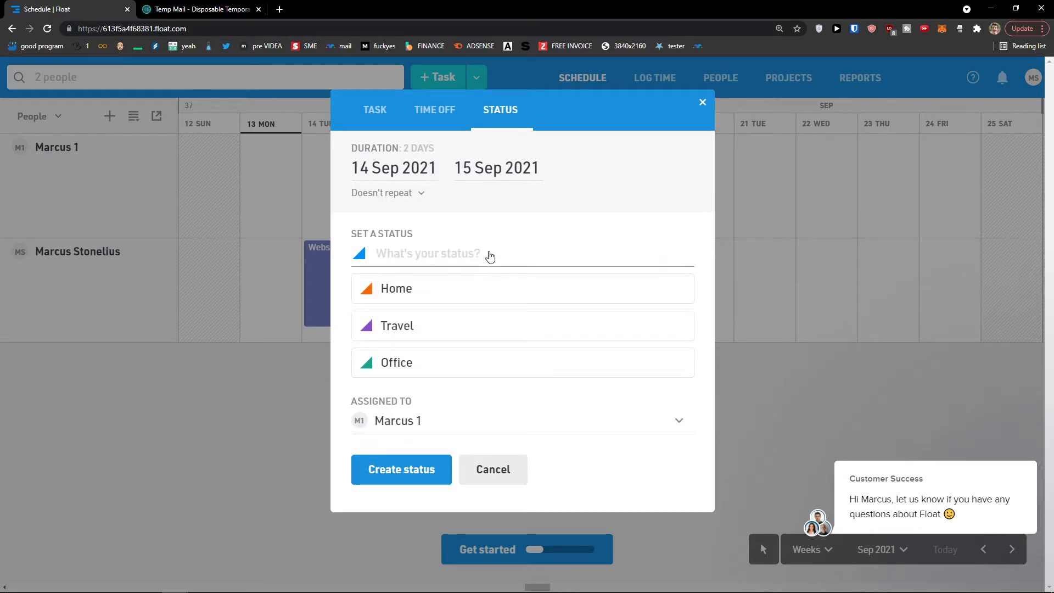
pyautogui.click(462, 363)
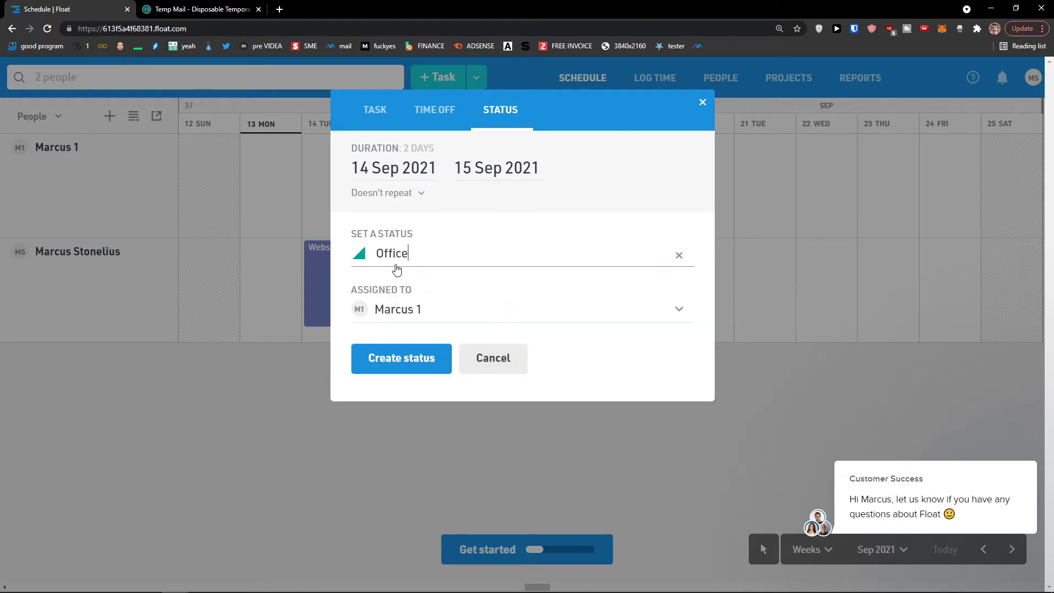
pyautogui.click(420, 362)
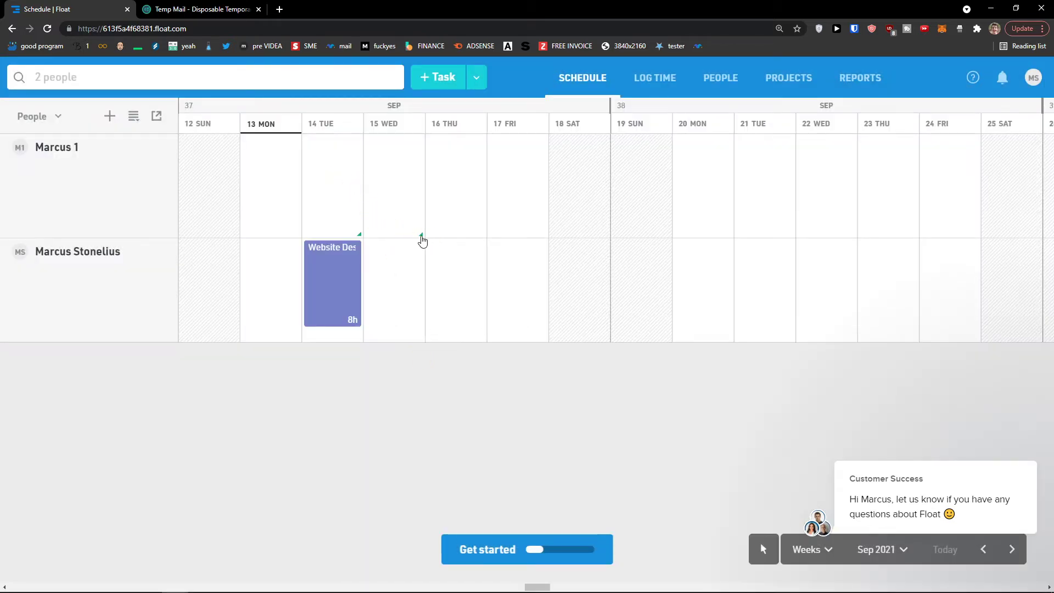
# - Start a new task entry on 14 Sep for the first person
pyautogui.click(342, 157)
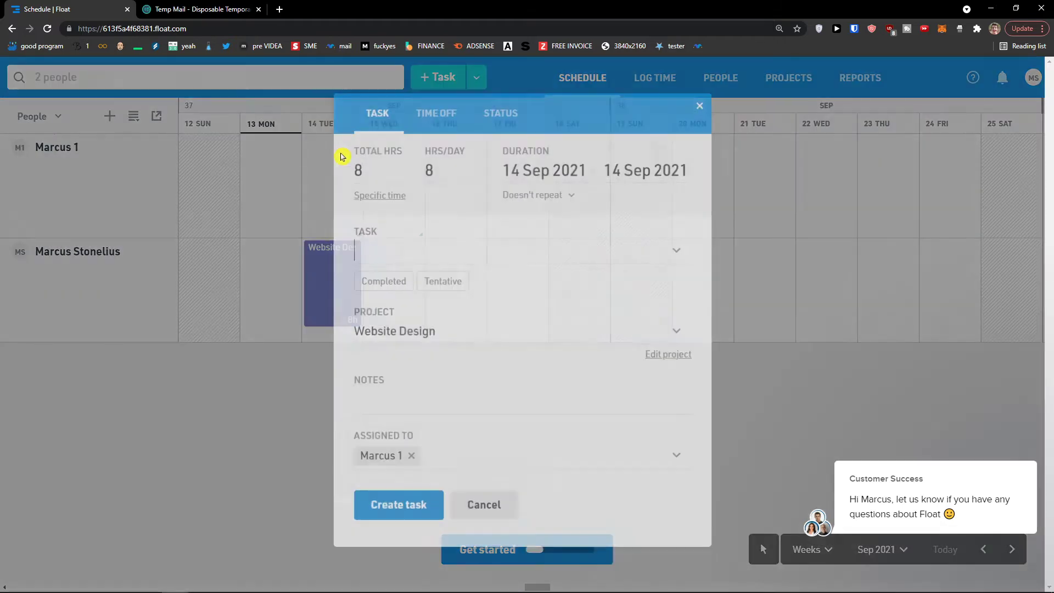
pyautogui.click(435, 121)
pyautogui.click(483, 118)
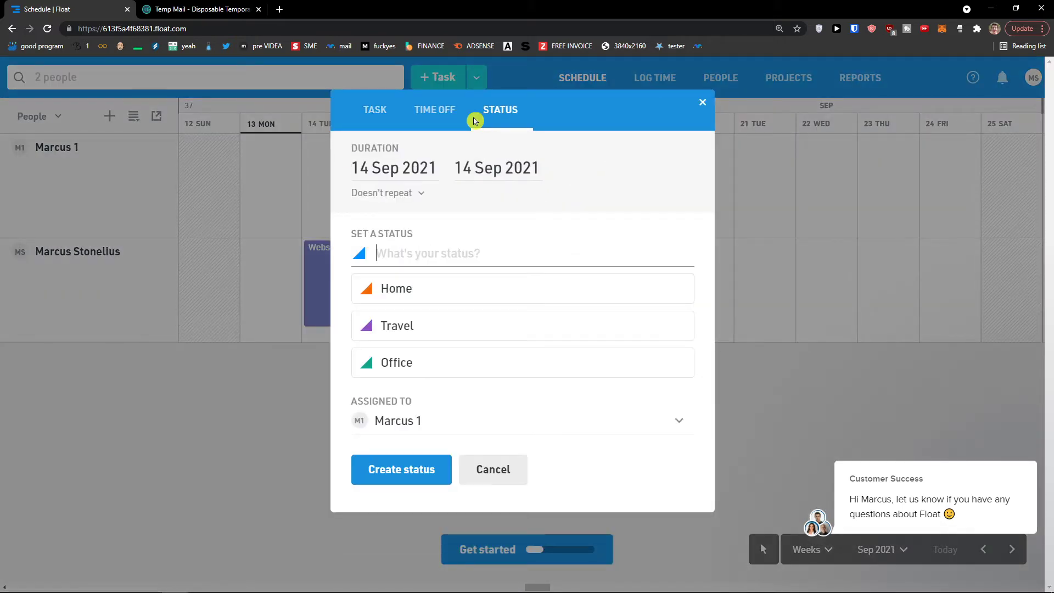
pyautogui.click(381, 118)
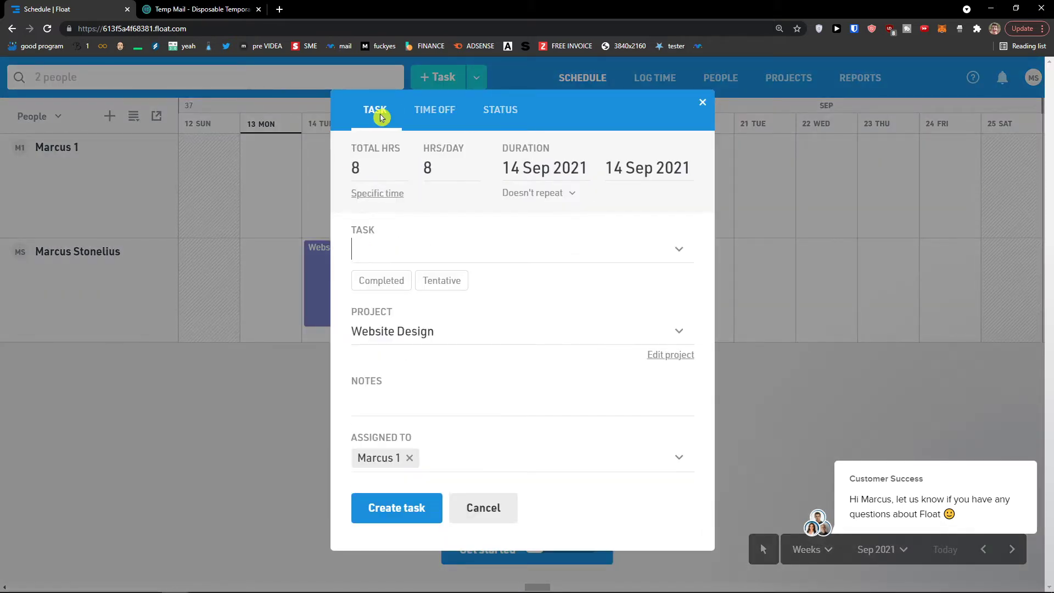
pyautogui.click(427, 117)
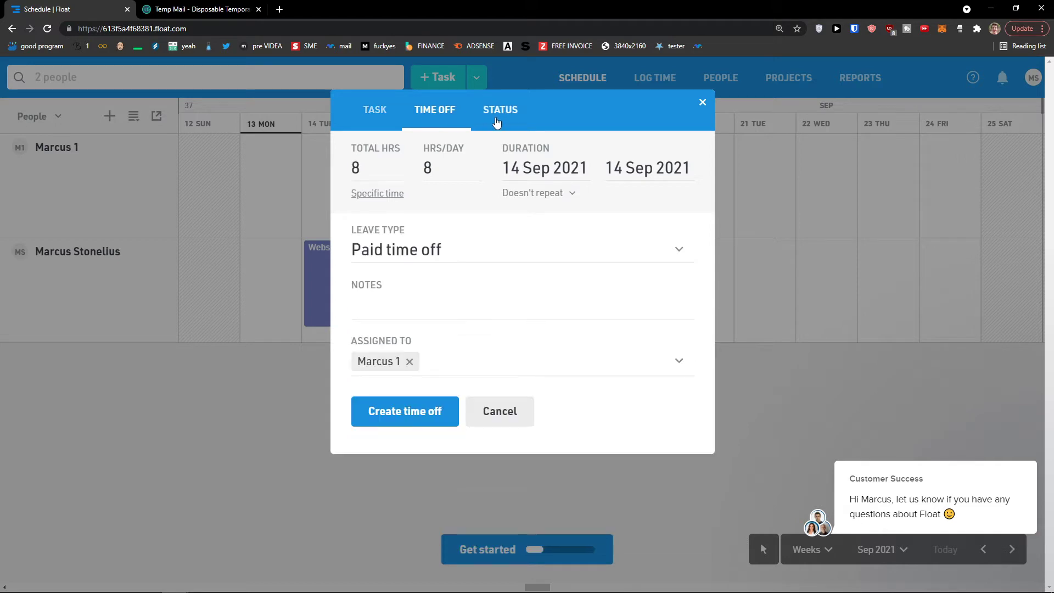
pyautogui.click(495, 117)
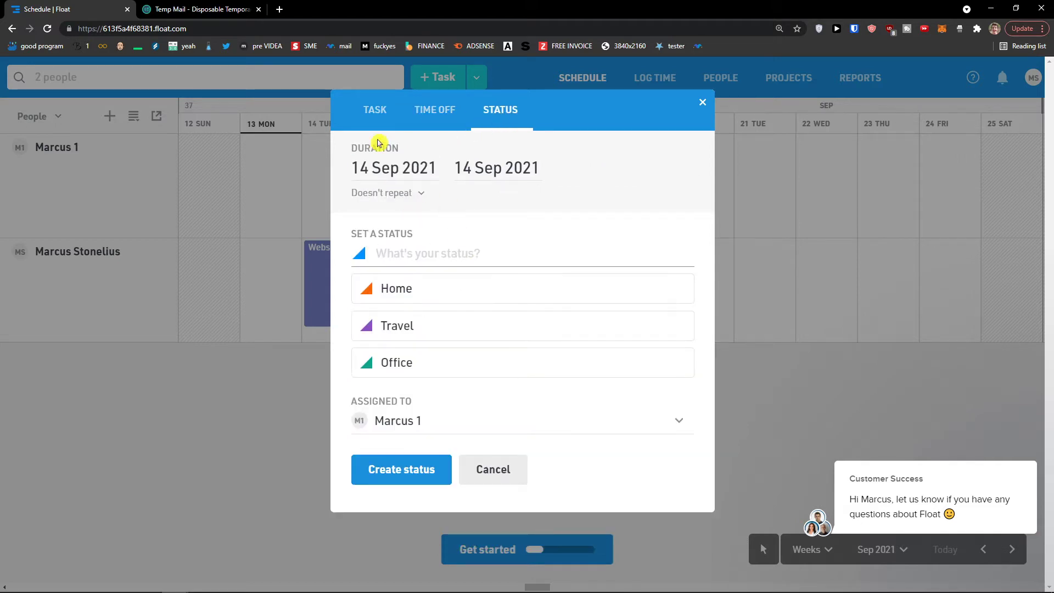
pyautogui.click(373, 110)
# - Extend the task to 15 Sep, name it 'Create a website', and create it
pyautogui.click(647, 168)
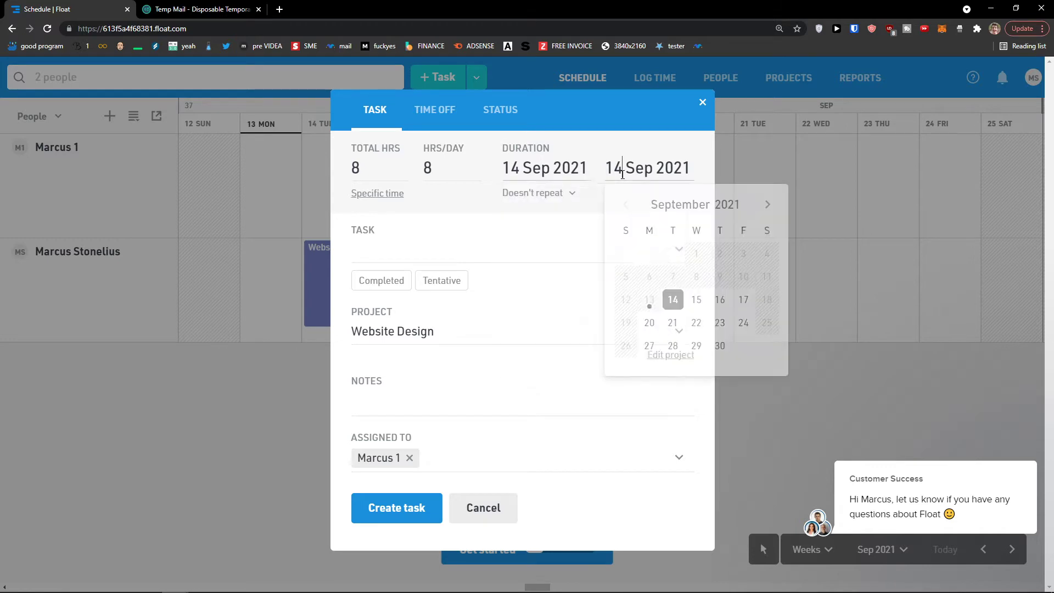
pyautogui.click(696, 300)
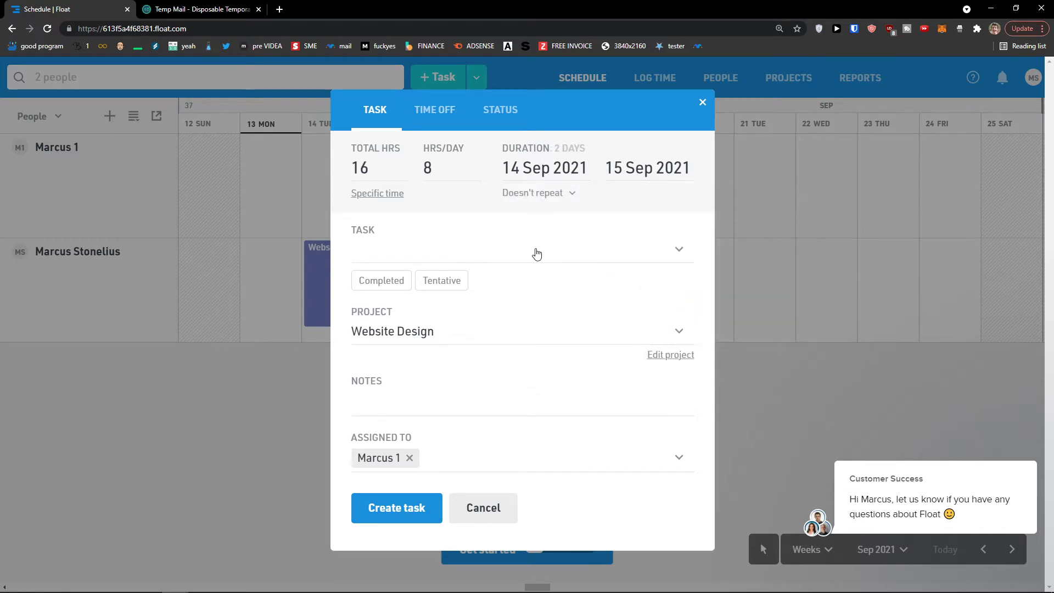
pyautogui.click(459, 256)
pyautogui.write('Create ')
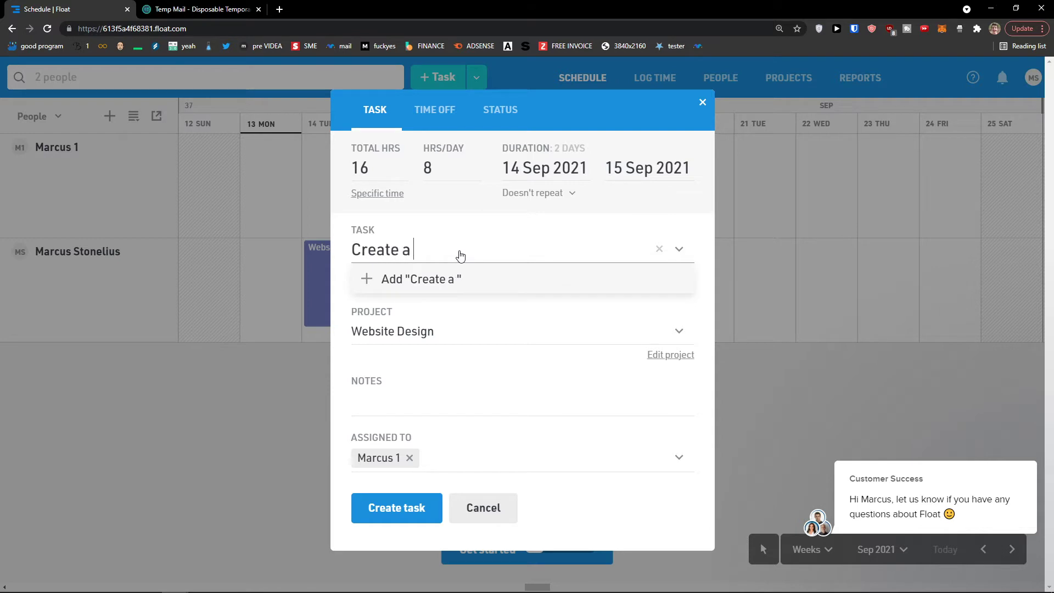
pyautogui.write('a website')
pyautogui.click(460, 274)
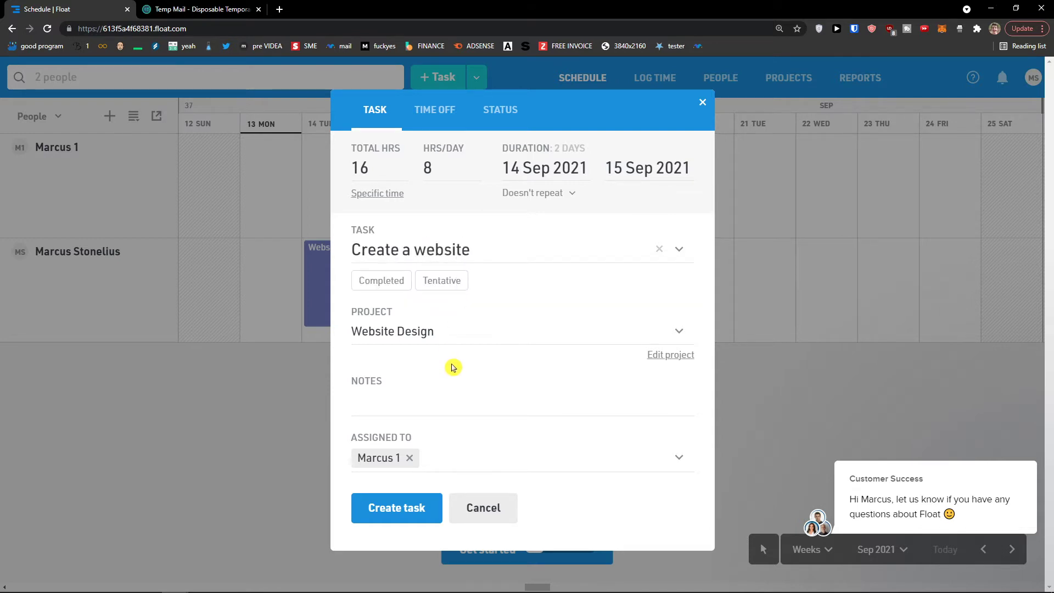
pyautogui.click(408, 509)
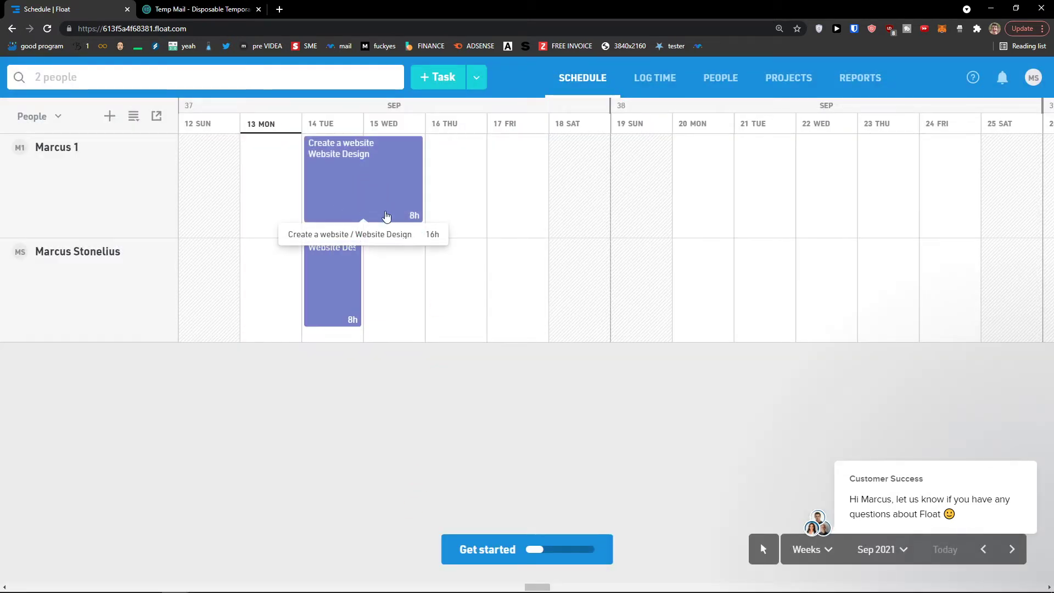
# - Begin a time-off entry on 16 Sep for the first person, then discard it
pyautogui.click(478, 78)
pyautogui.click(478, 78)
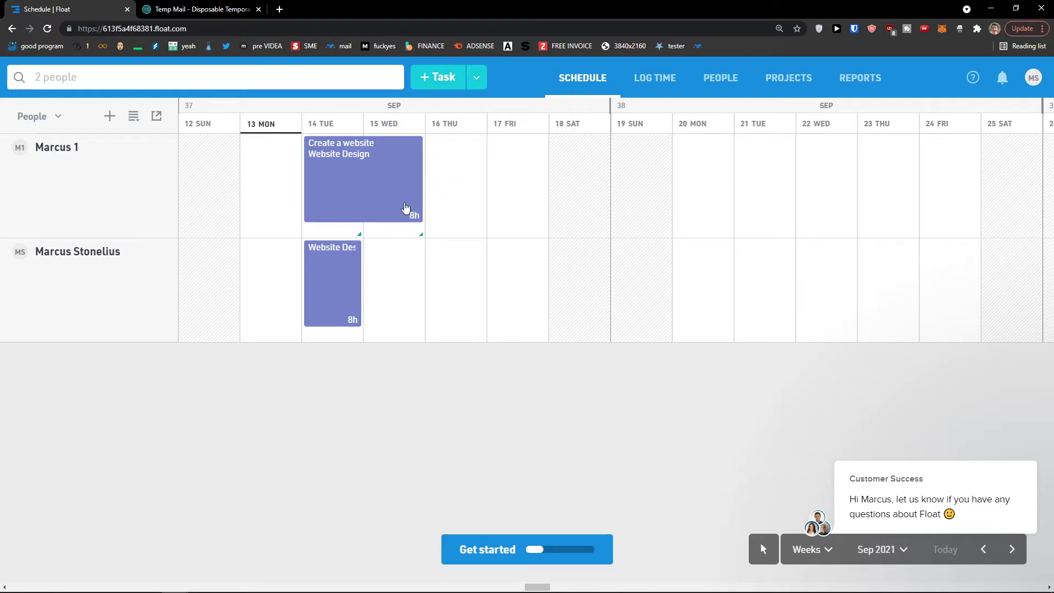
pyautogui.click(447, 202)
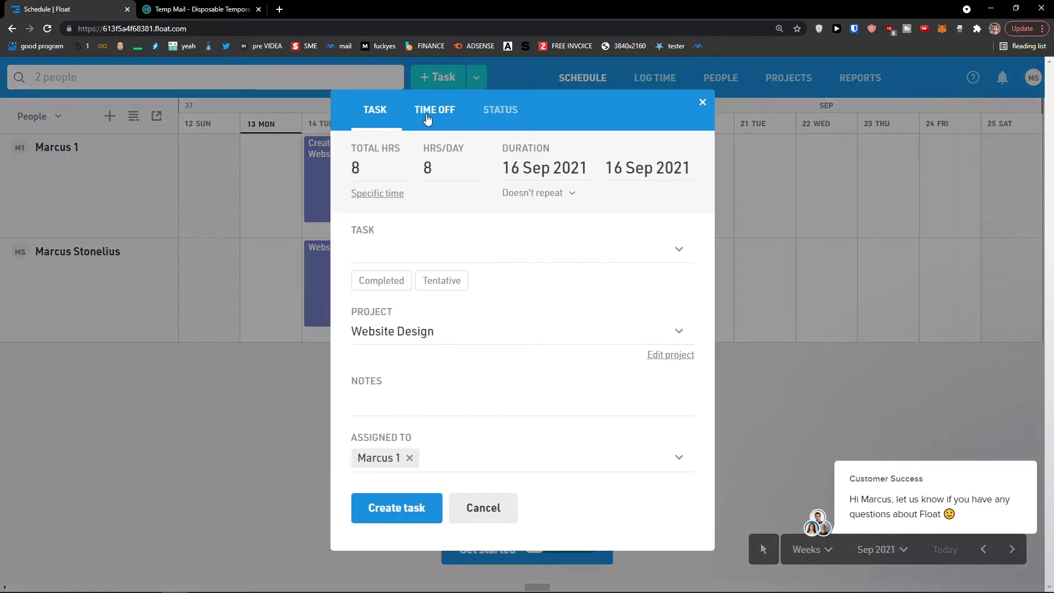
pyautogui.click(435, 112)
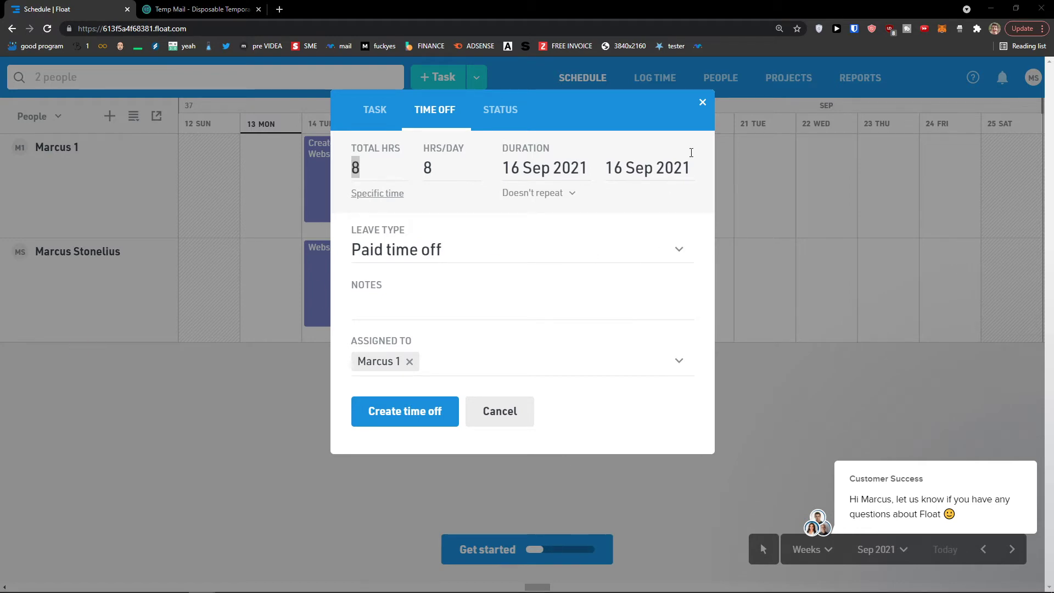
pyautogui.click(703, 104)
# - Create a 3-hour Sick leave time-off entry on Thursday 16 Sep
pyautogui.click(455, 183)
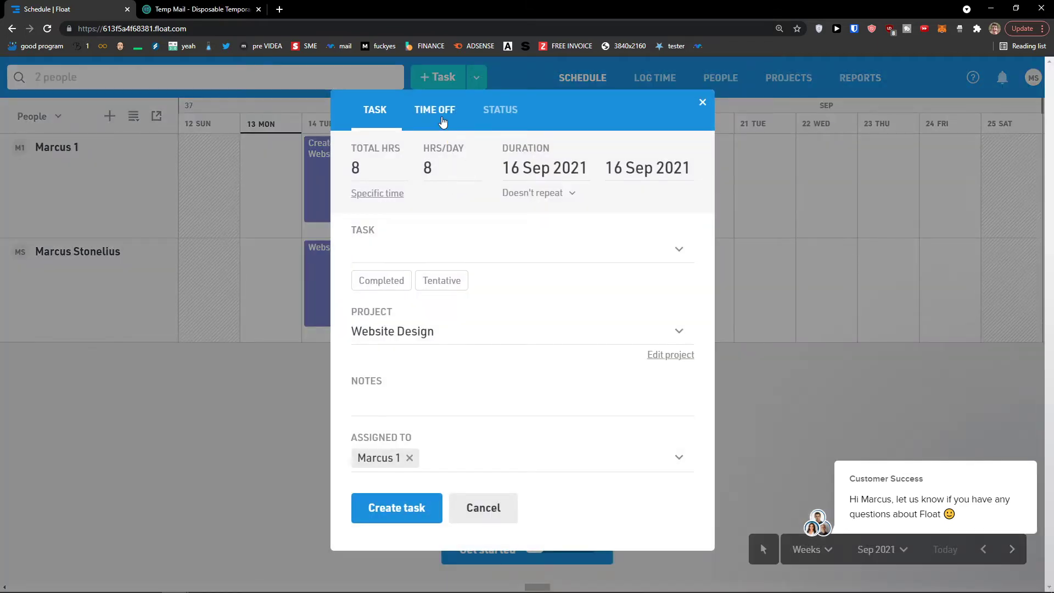
pyautogui.click(443, 118)
pyautogui.click(531, 172)
pyautogui.click(447, 177)
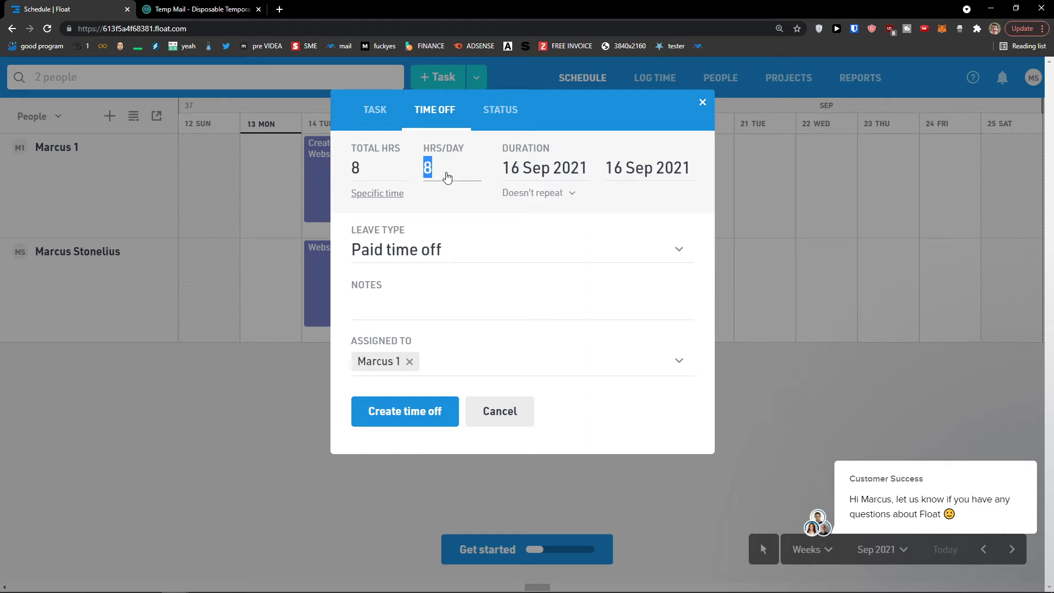
pyautogui.write('3')
pyautogui.click(457, 254)
pyautogui.click(443, 309)
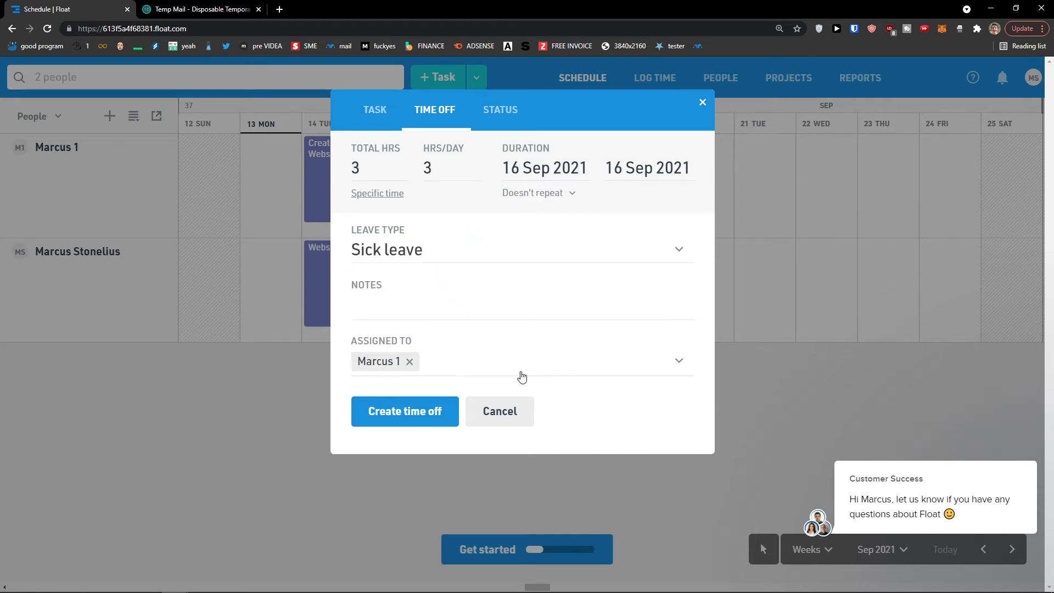
pyautogui.click(435, 411)
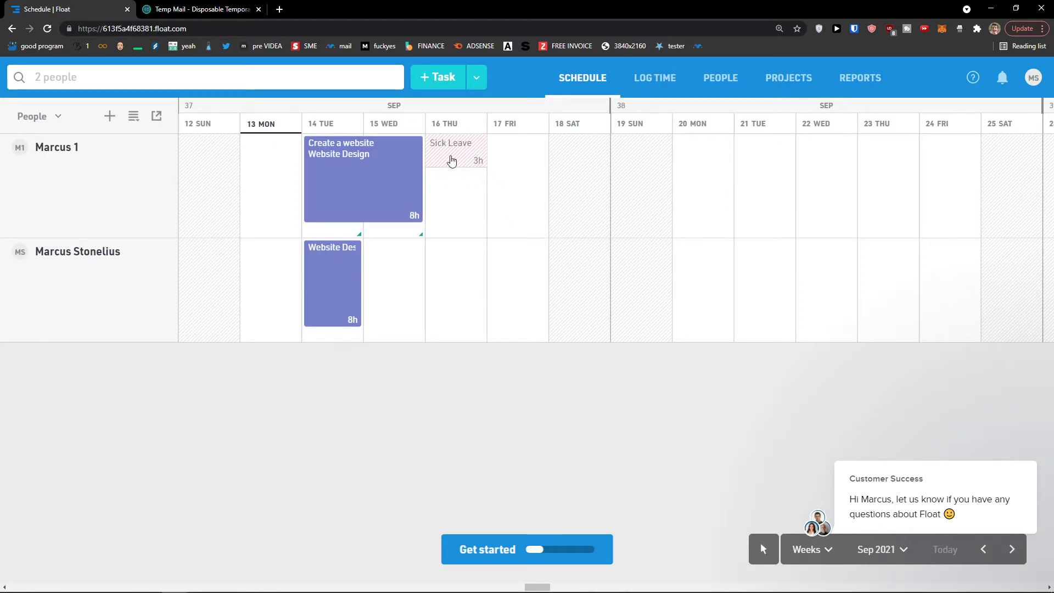
# - Open a fresh task entry on 16 Sep for the first person
pyautogui.click(465, 192)
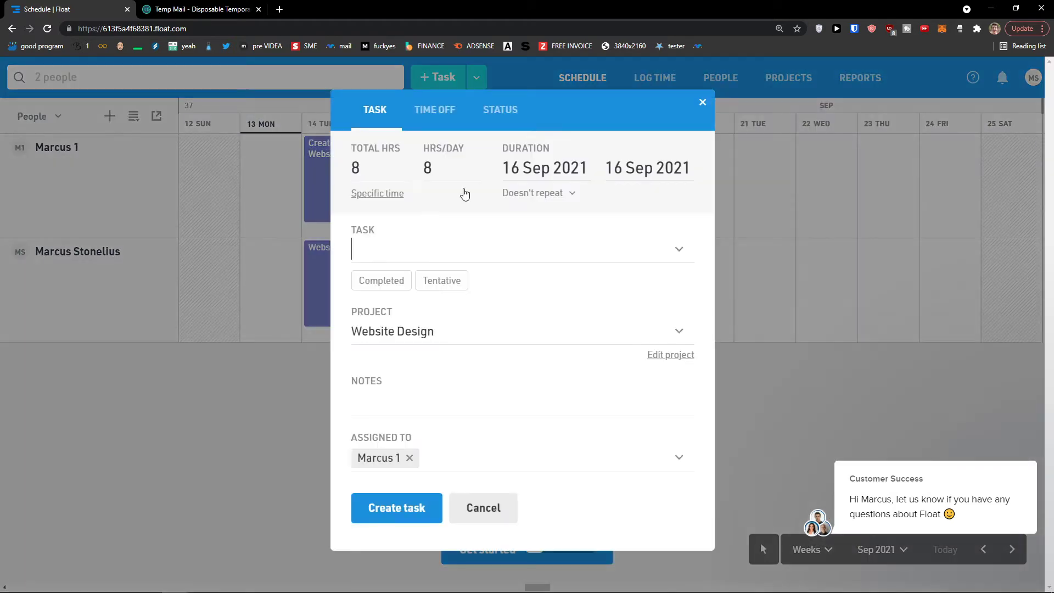
pyautogui.click(700, 103)
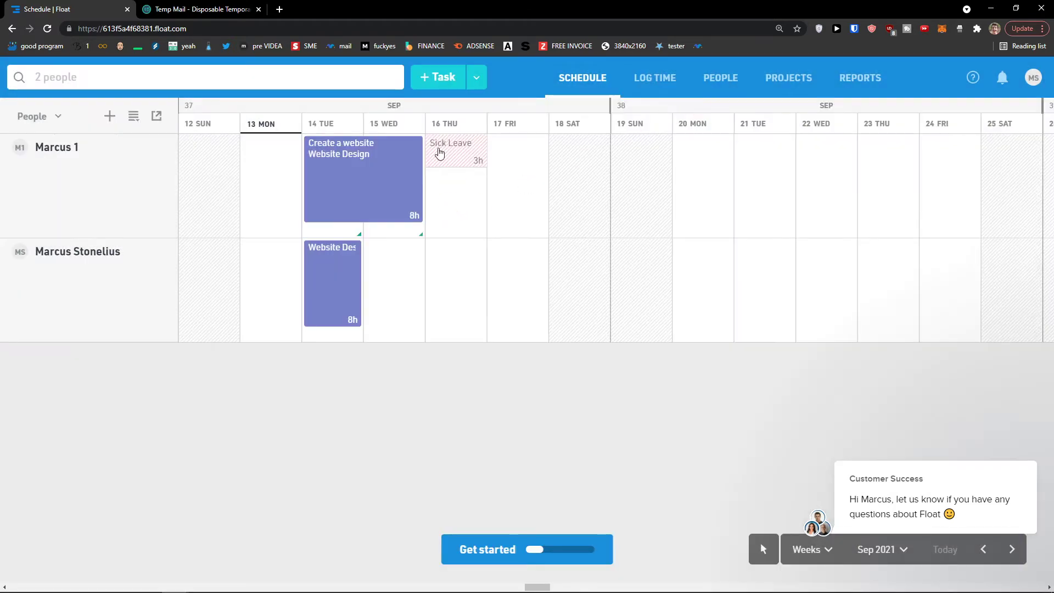
pyautogui.click(455, 199)
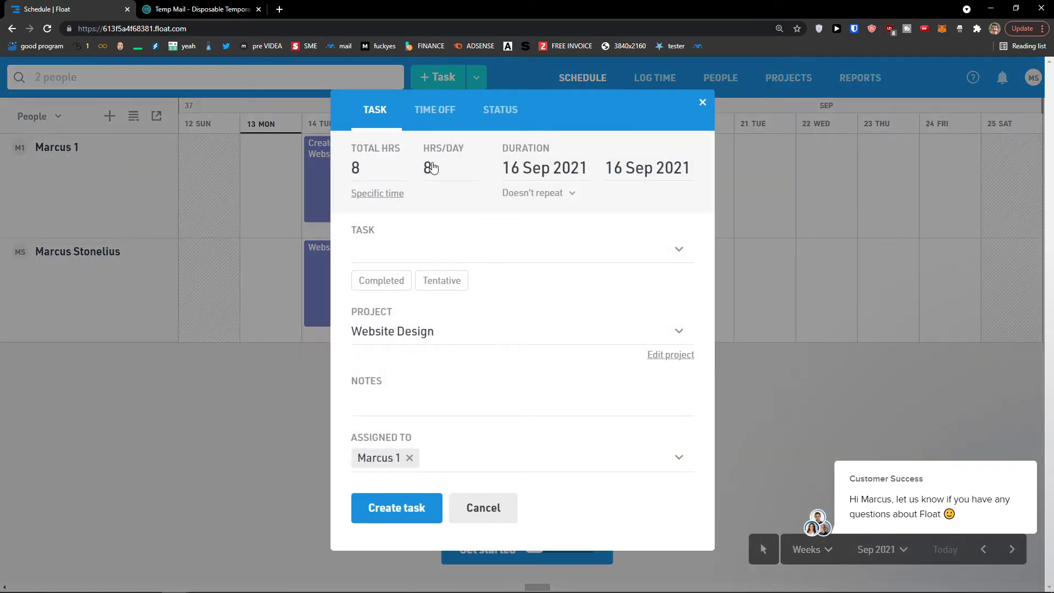
pyautogui.click(497, 111)
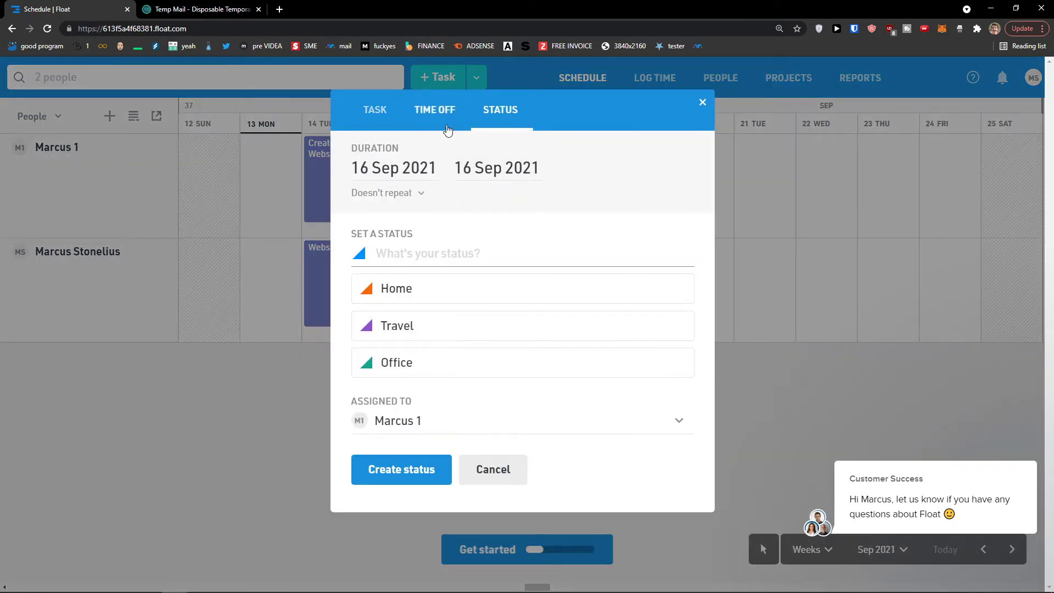
pyautogui.click(354, 122)
# - Create a 4-hour 'Create a website' task on 16 Sep
pyautogui.click(444, 175)
pyautogui.write('7')
pyautogui.click(473, 250)
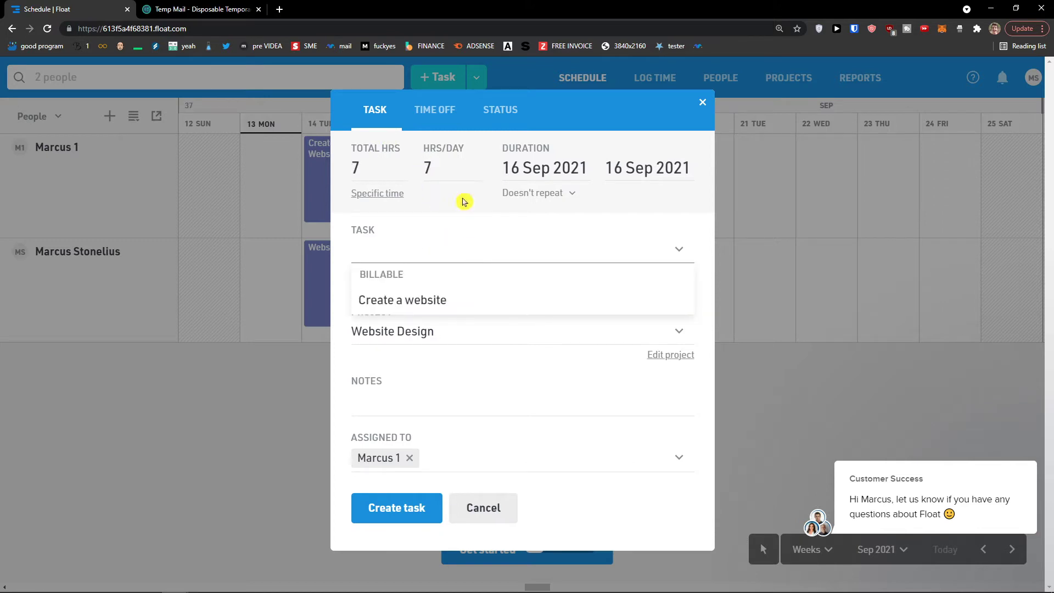
pyautogui.click(446, 169)
pyautogui.write('4')
pyautogui.click(456, 248)
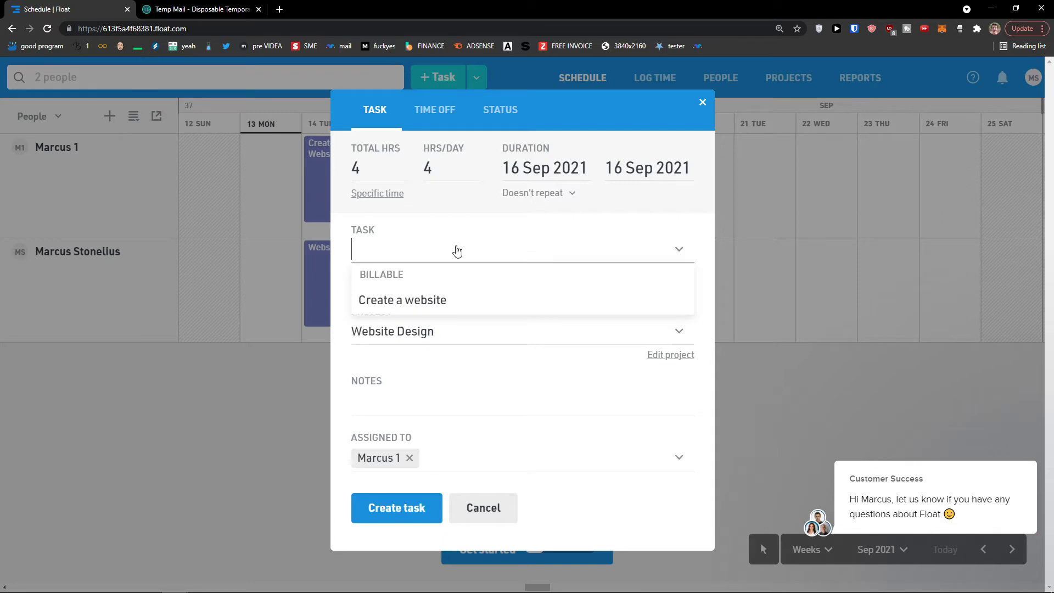
pyautogui.click(443, 298)
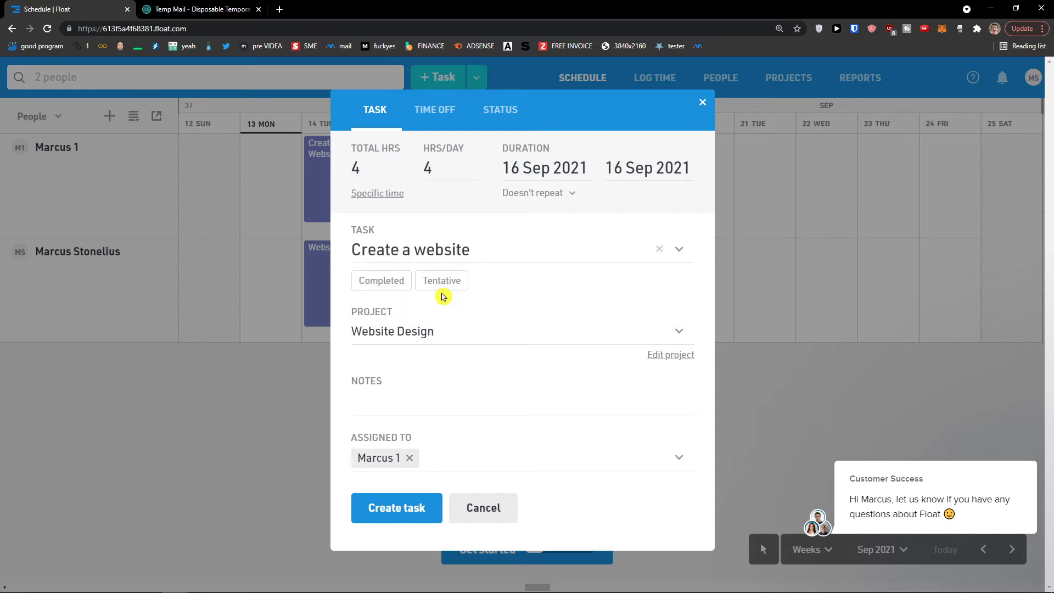
pyautogui.click(404, 509)
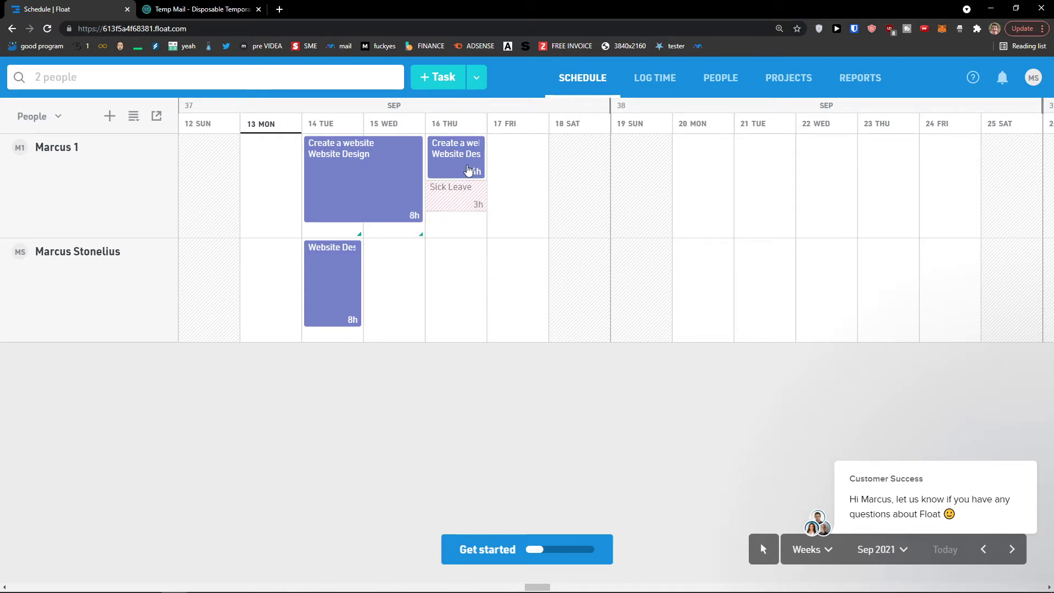
pyautogui.click(516, 211)
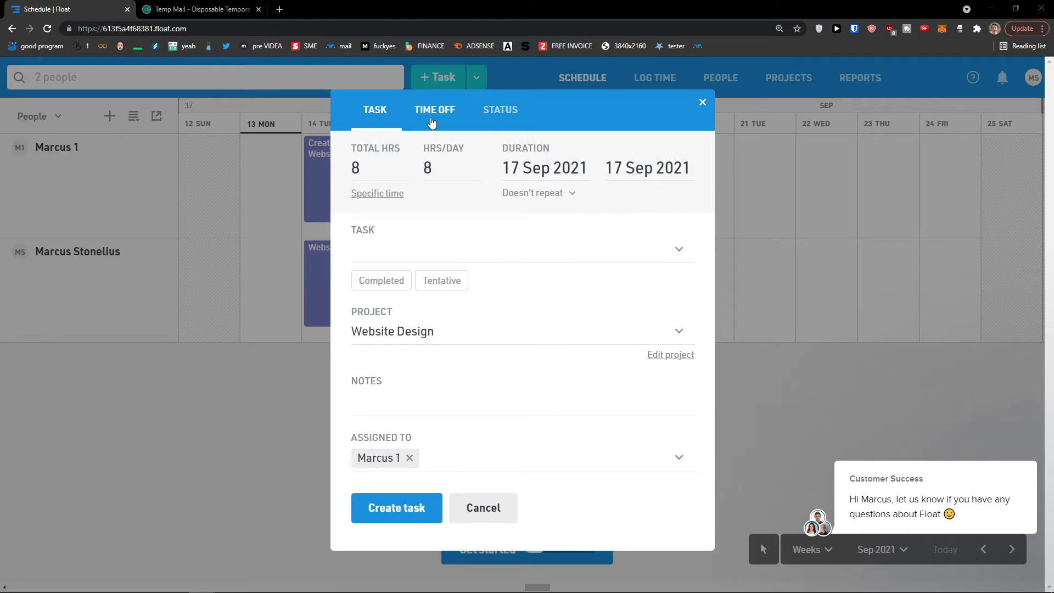
# - Give the first team member a Home status on Friday 17 Sep
pyautogui.click(488, 124)
pyautogui.click(488, 122)
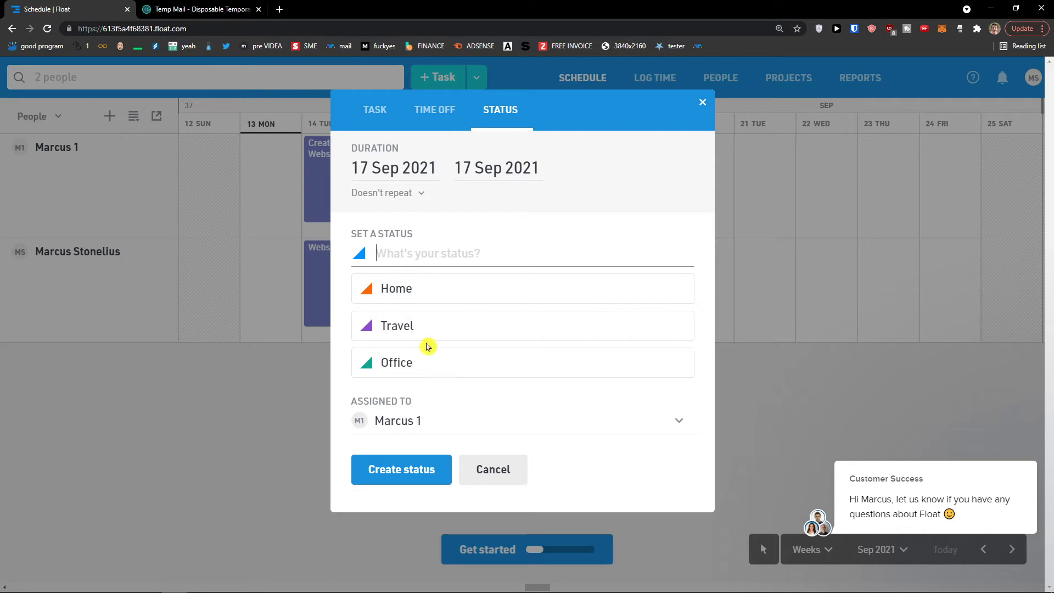
pyautogui.click(431, 301)
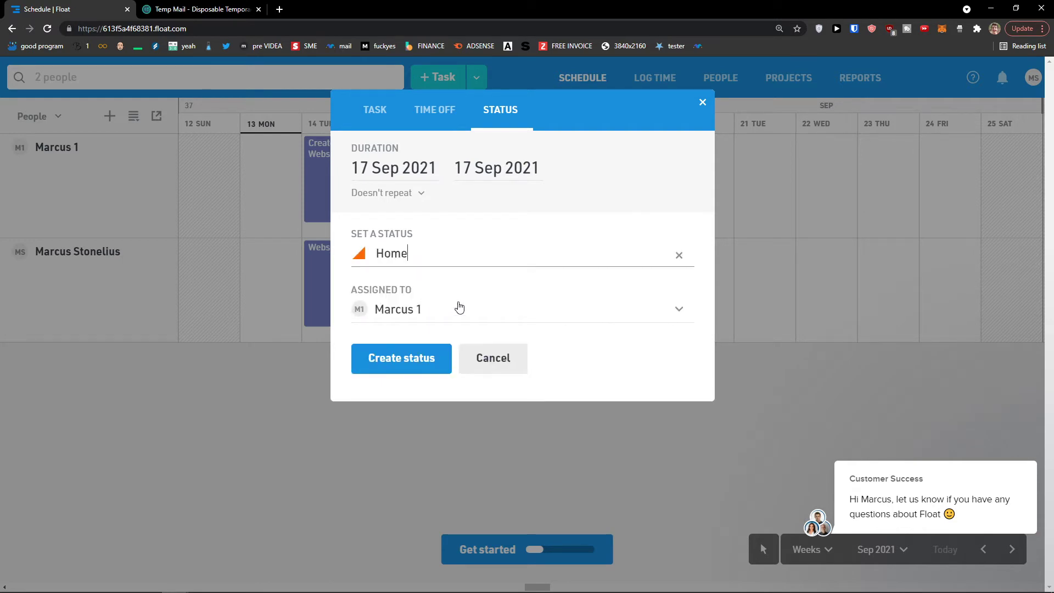
pyautogui.click(429, 363)
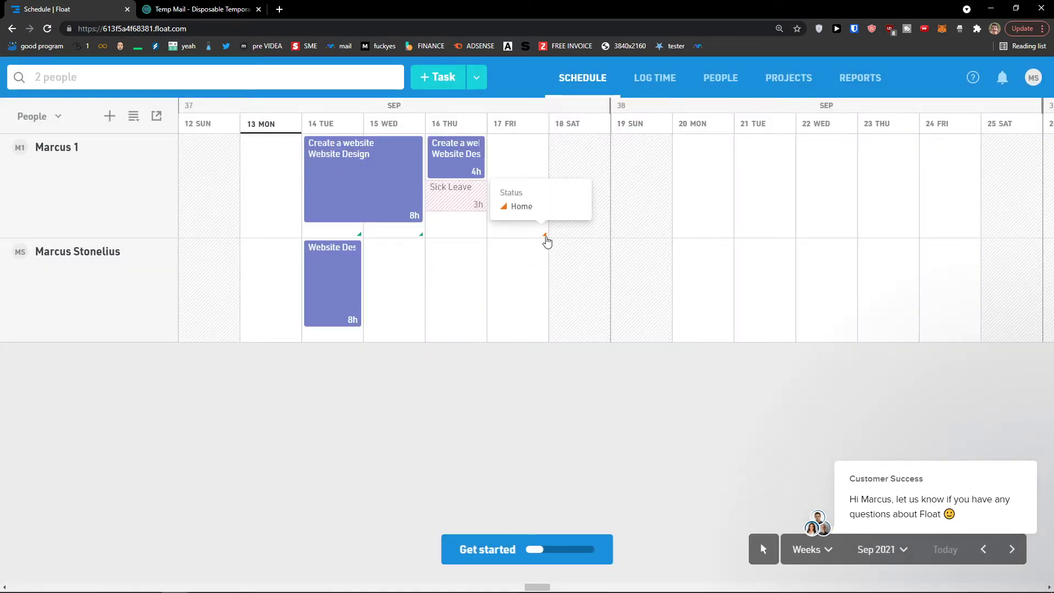
# - Try scheduling on Saturday 18 Sep and dismiss the non-work-day prompt
pyautogui.moveTo(416, 242)
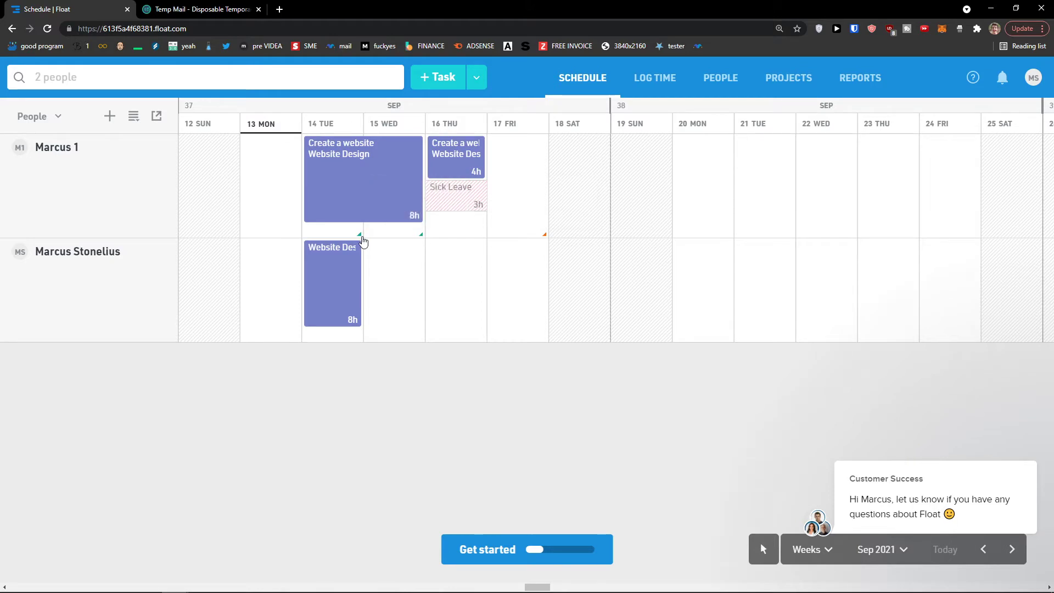
pyautogui.click(568, 198)
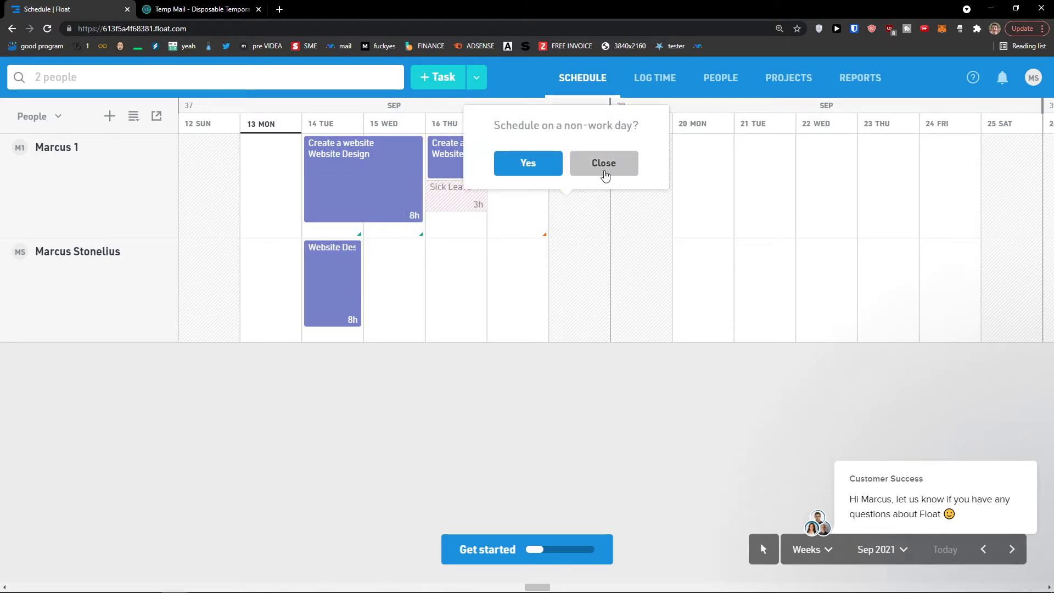
pyautogui.click(602, 164)
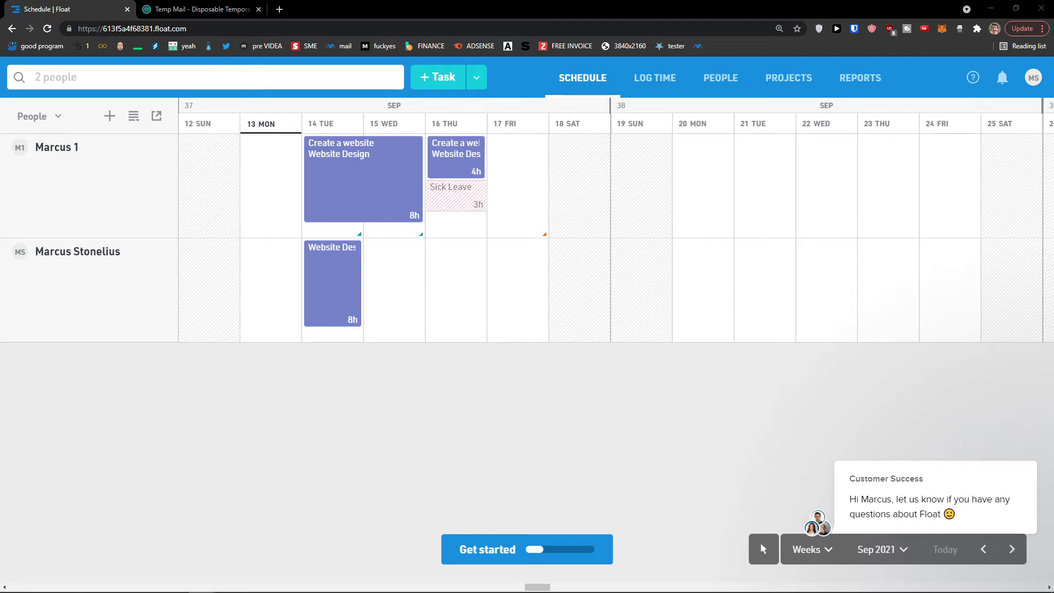
# - Start a new project named 'Youtube Channel' and create a new client for it
pyautogui.click(769, 86)
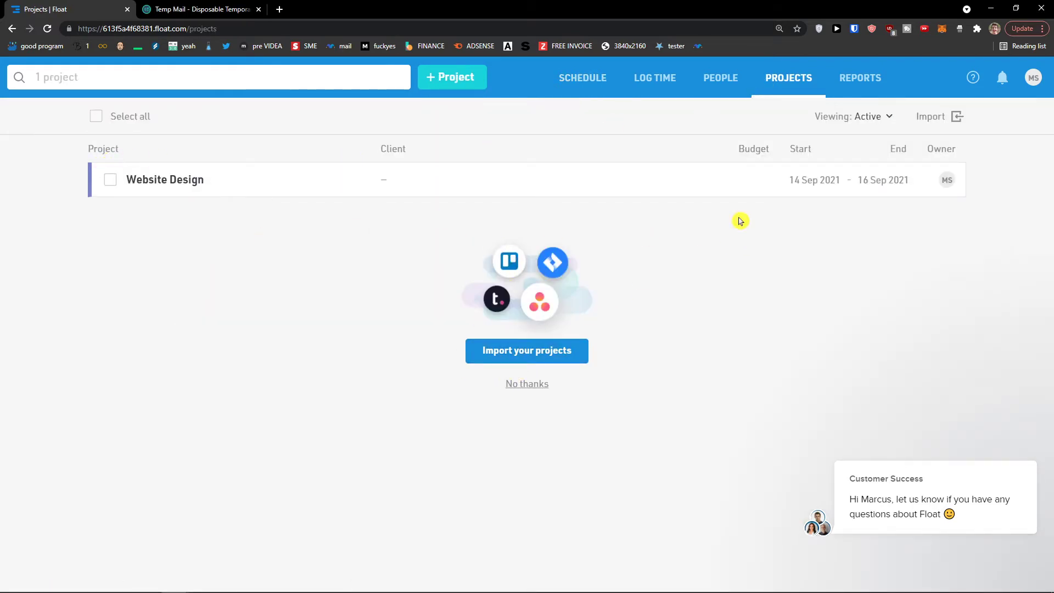
pyautogui.moveTo(273, 186)
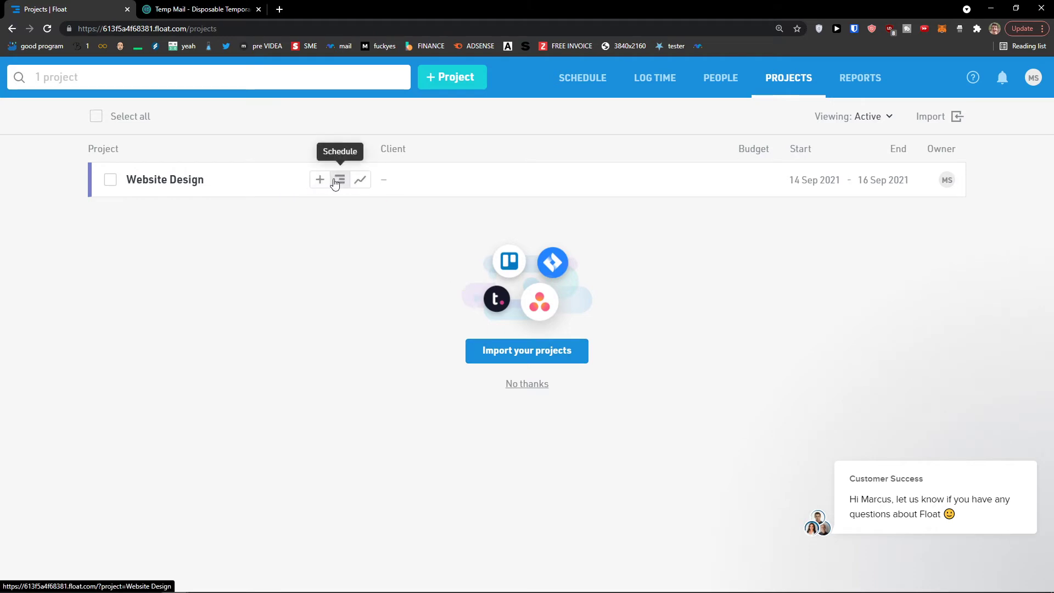
pyautogui.click(447, 81)
pyautogui.click(403, 184)
pyautogui.click(417, 134)
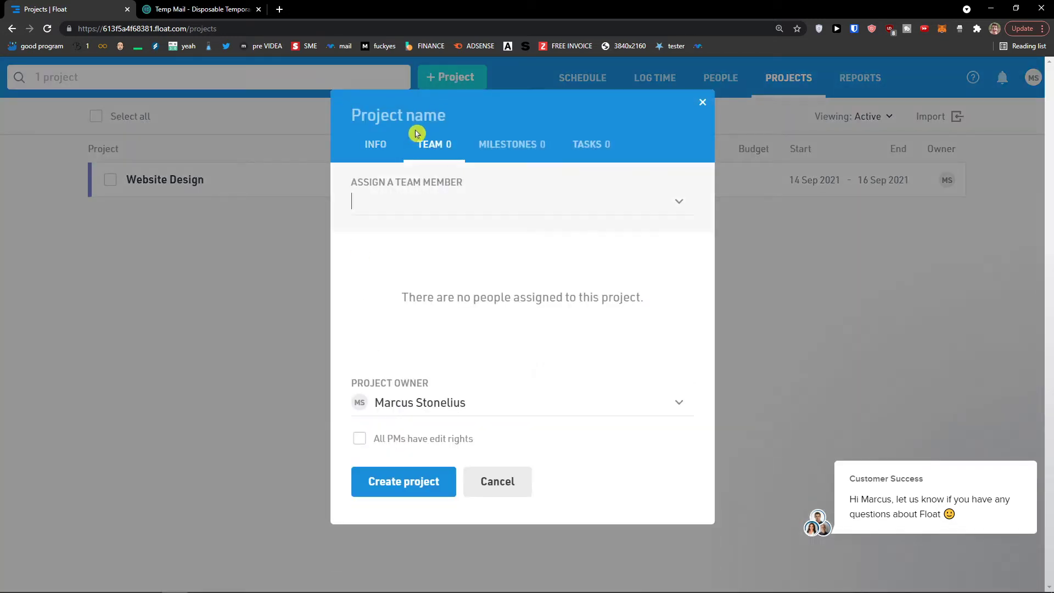
pyautogui.click(377, 142)
pyautogui.click(401, 116)
pyautogui.write('Youtube Channel')
pyautogui.click(400, 201)
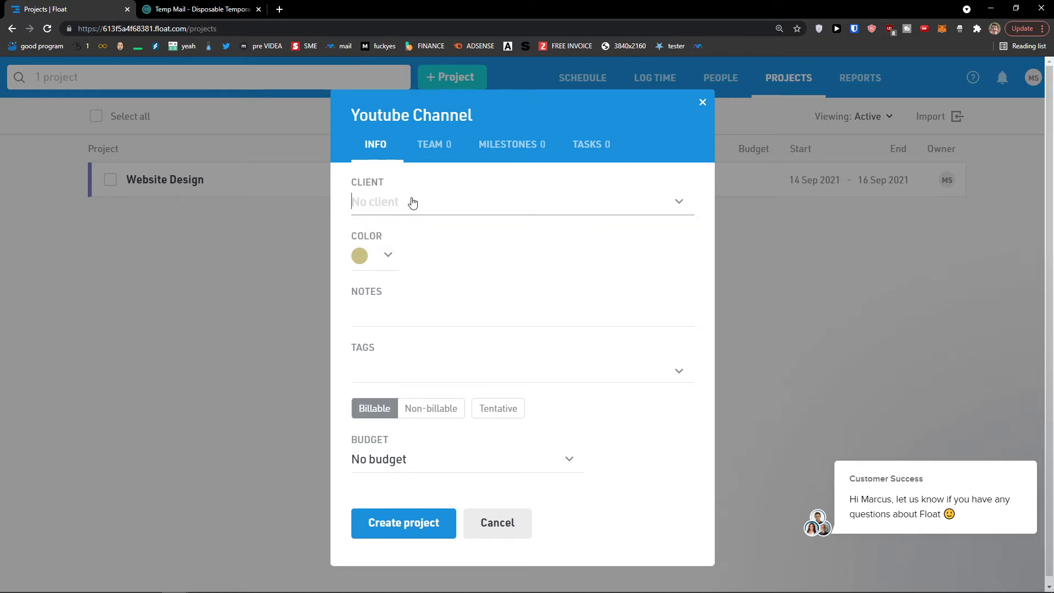
pyautogui.write('Jessica')
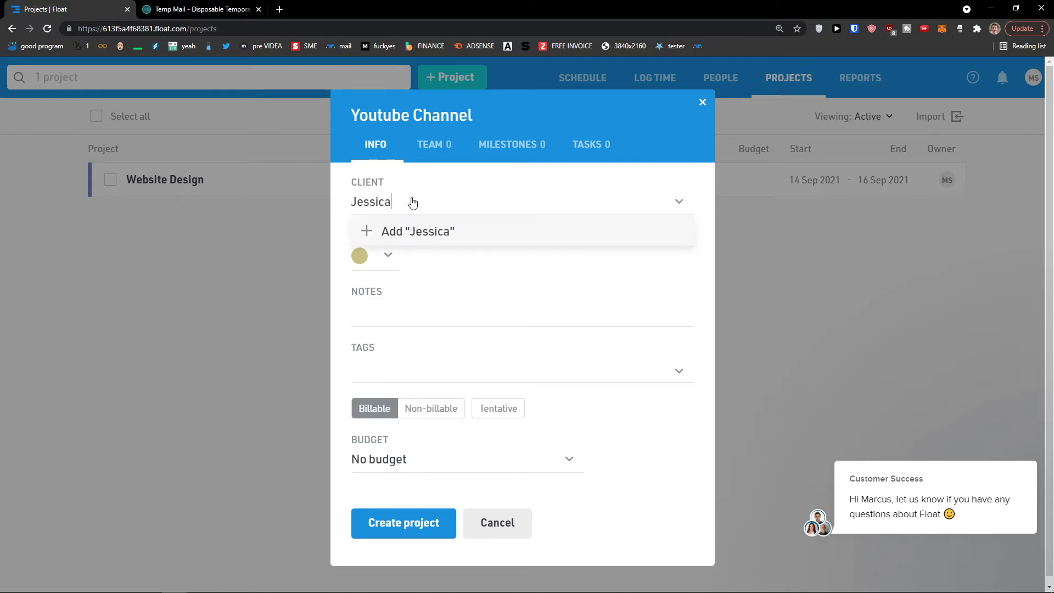
pyautogui.click(442, 225)
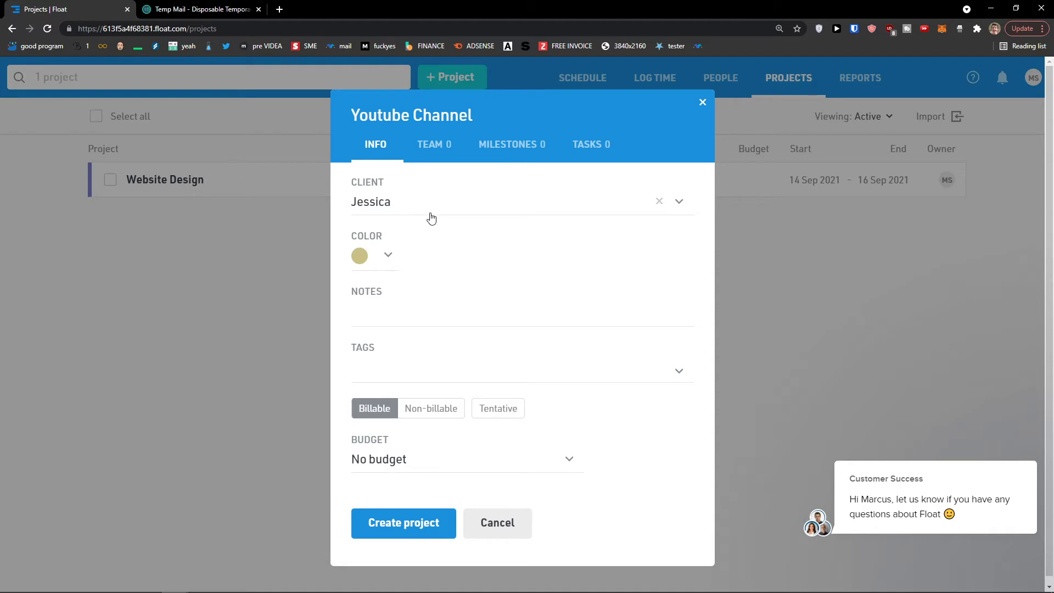
# - Colour the project red, keeping it billable and not tentative
pyautogui.click(388, 257)
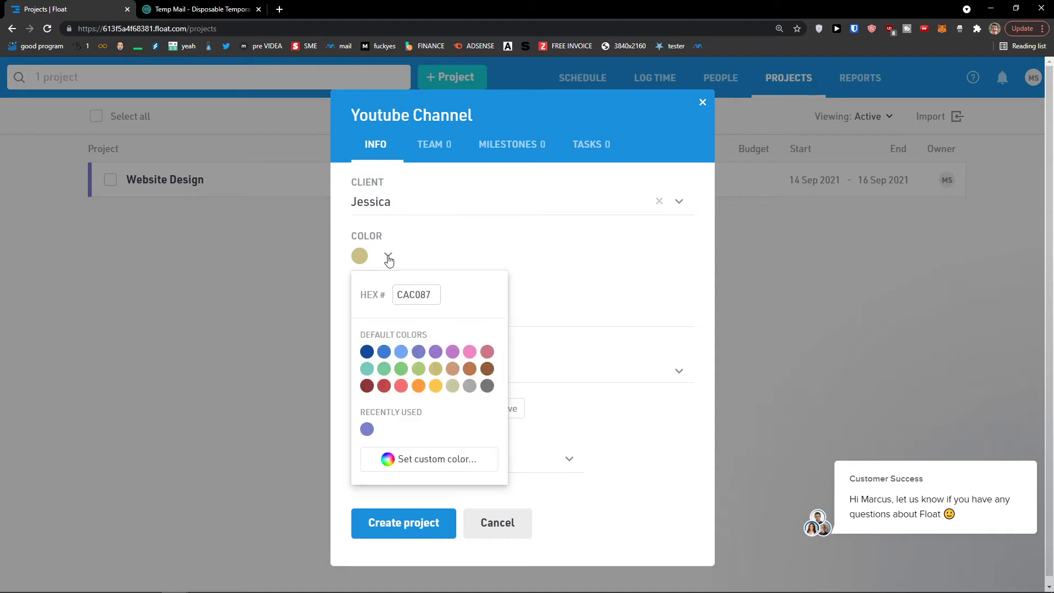
pyautogui.click(401, 386)
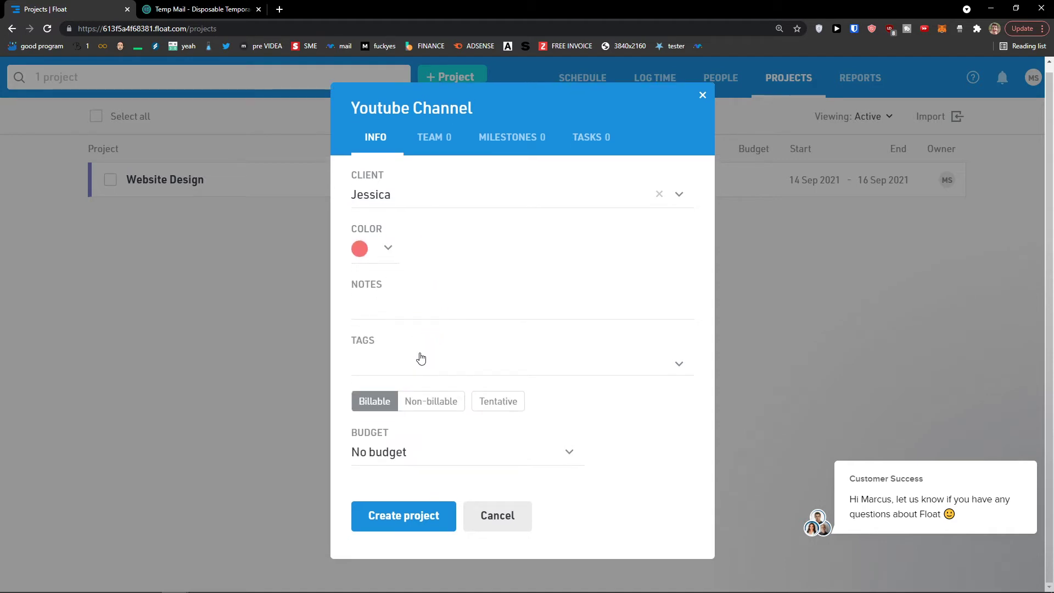
pyautogui.click(413, 404)
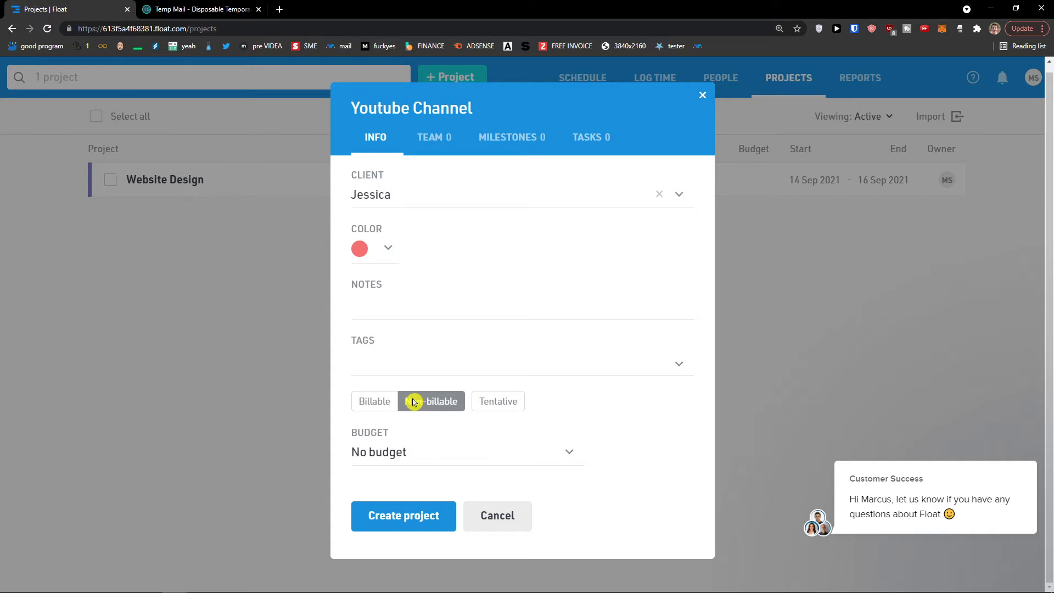
pyautogui.click(386, 408)
pyautogui.click(487, 407)
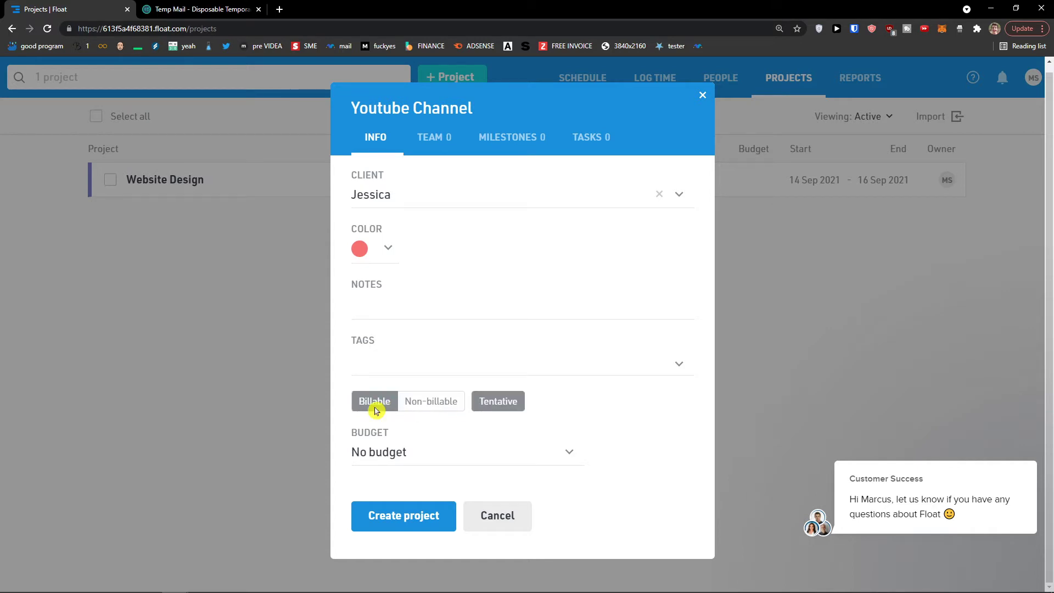
pyautogui.click(496, 407)
# - Set the project budget to 50 hours by project
pyautogui.click(450, 454)
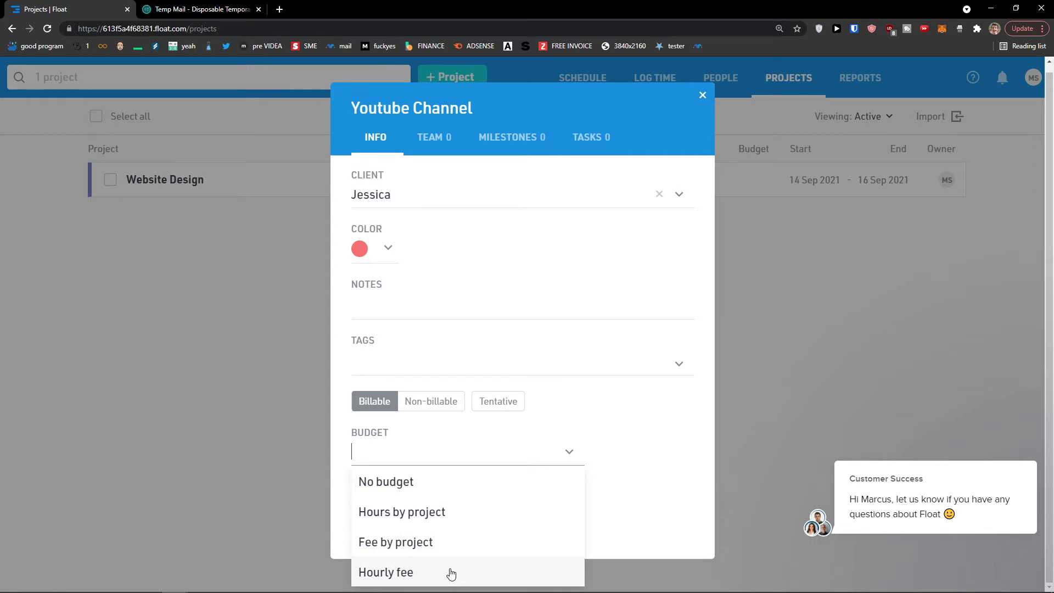
pyautogui.click(465, 523)
pyautogui.click(617, 460)
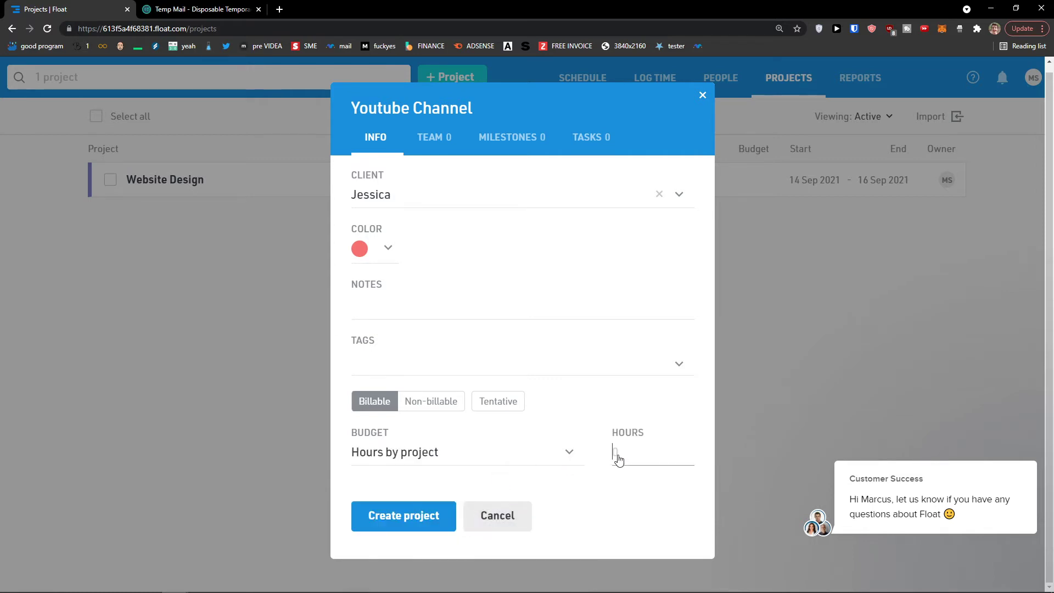
pyautogui.click(612, 485)
# - Switch to the project's Team settings
pyautogui.click(424, 147)
pyautogui.click(381, 154)
pyautogui.click(409, 147)
pyautogui.click(383, 153)
pyautogui.click(431, 145)
# - Add the team member to the Youtube Channel project team
pyautogui.click(418, 202)
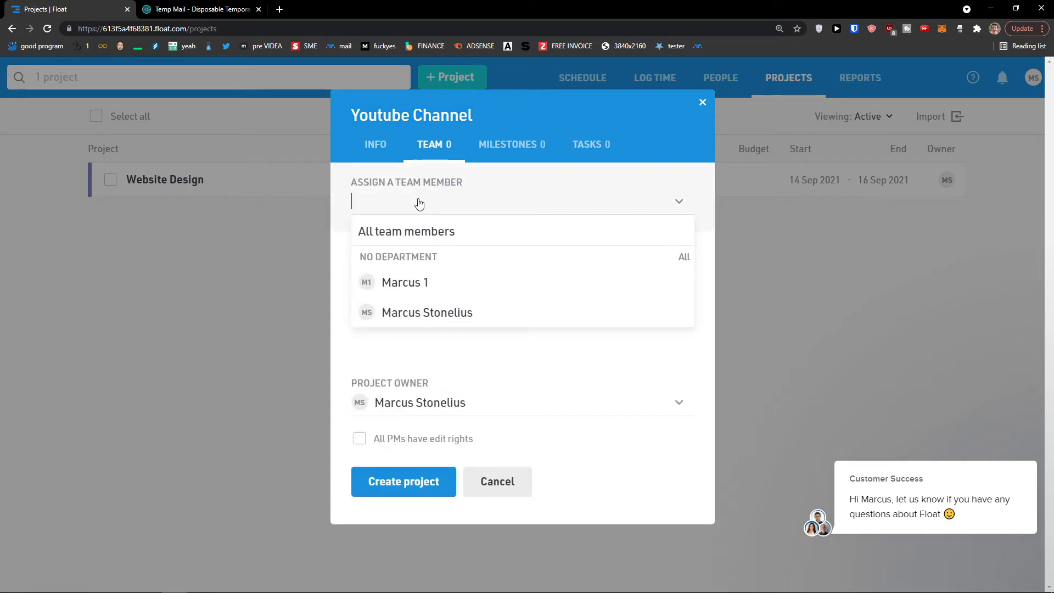
pyautogui.click(435, 284)
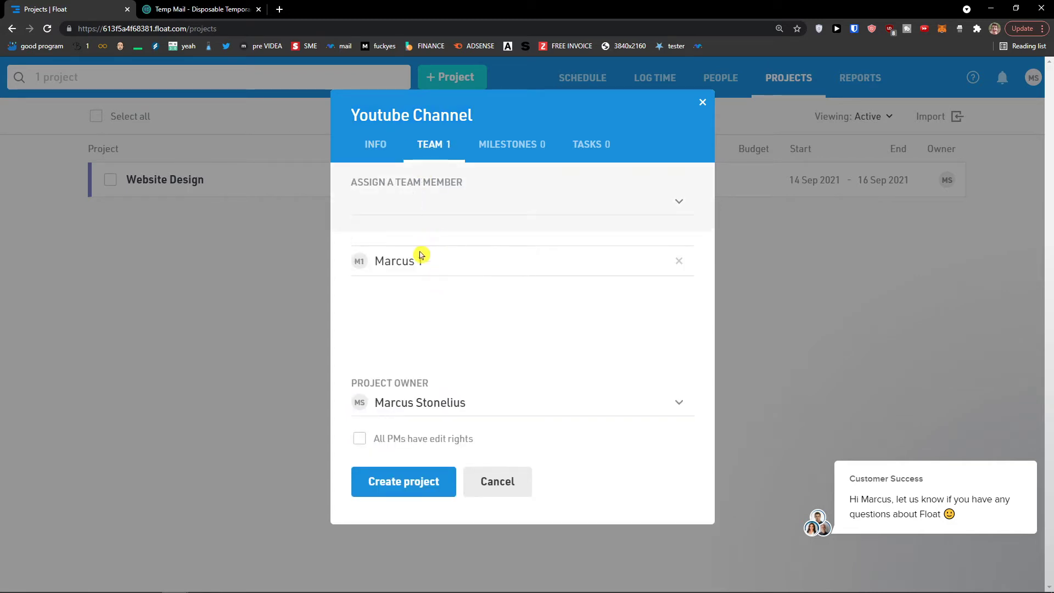
pyautogui.click(446, 210)
pyautogui.click(477, 344)
# - Add a 'Youtube Video' milestone running 13–17 Sep
pyautogui.click(491, 156)
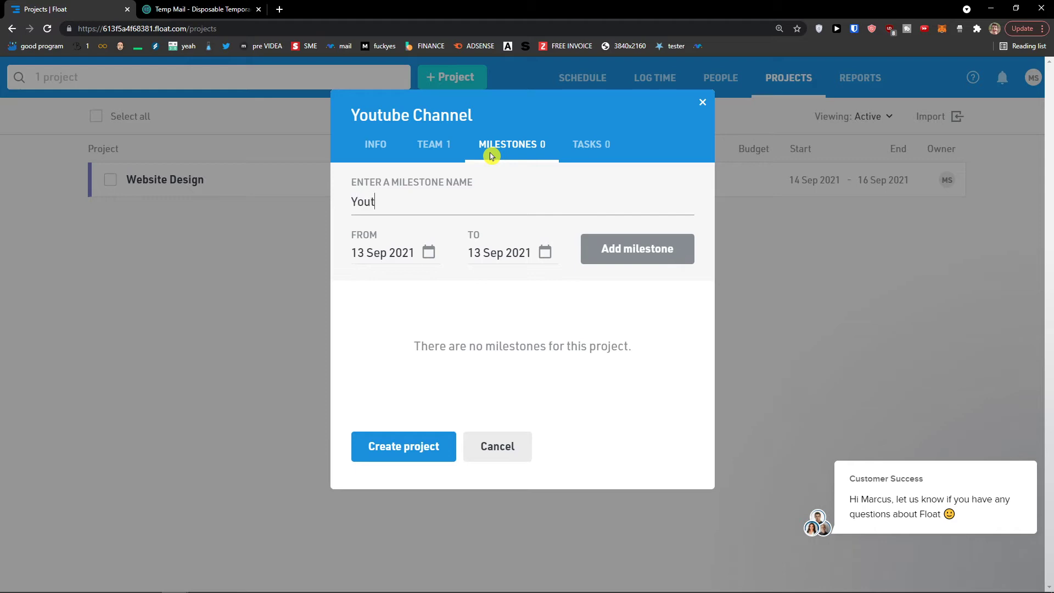
pyautogui.write('Youtube Video')
pyautogui.click(545, 252)
pyautogui.click(604, 387)
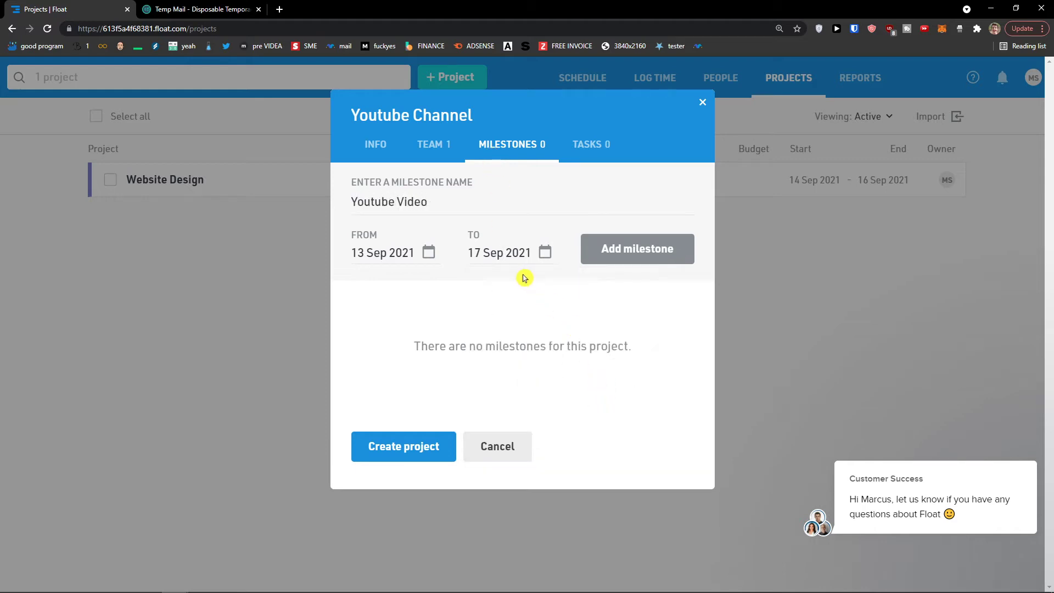
pyautogui.click(625, 257)
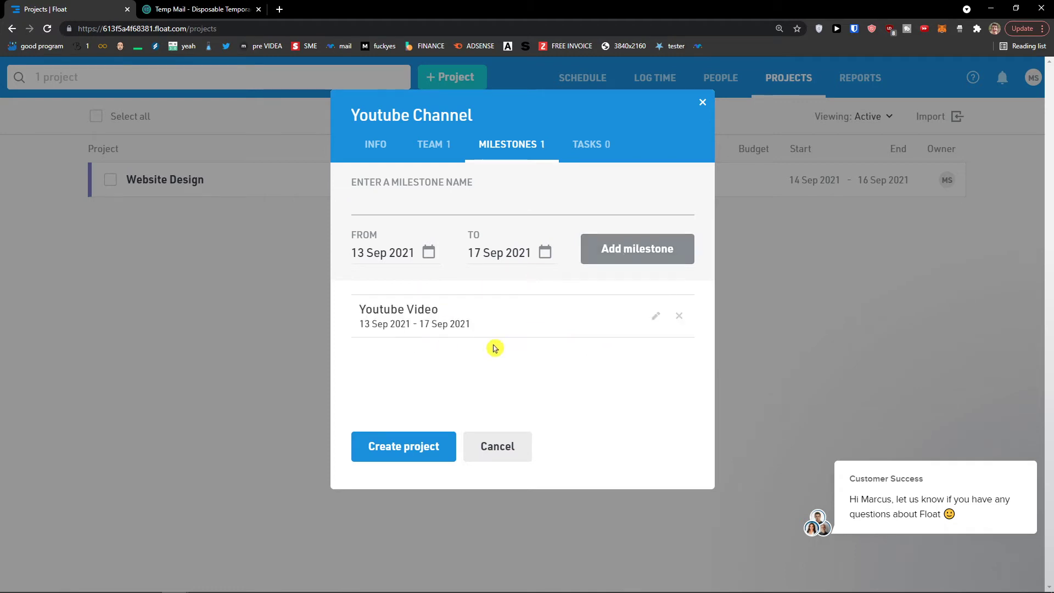
# - Add a non-billable 'Youtube Description' task and create the project
pyautogui.click(602, 148)
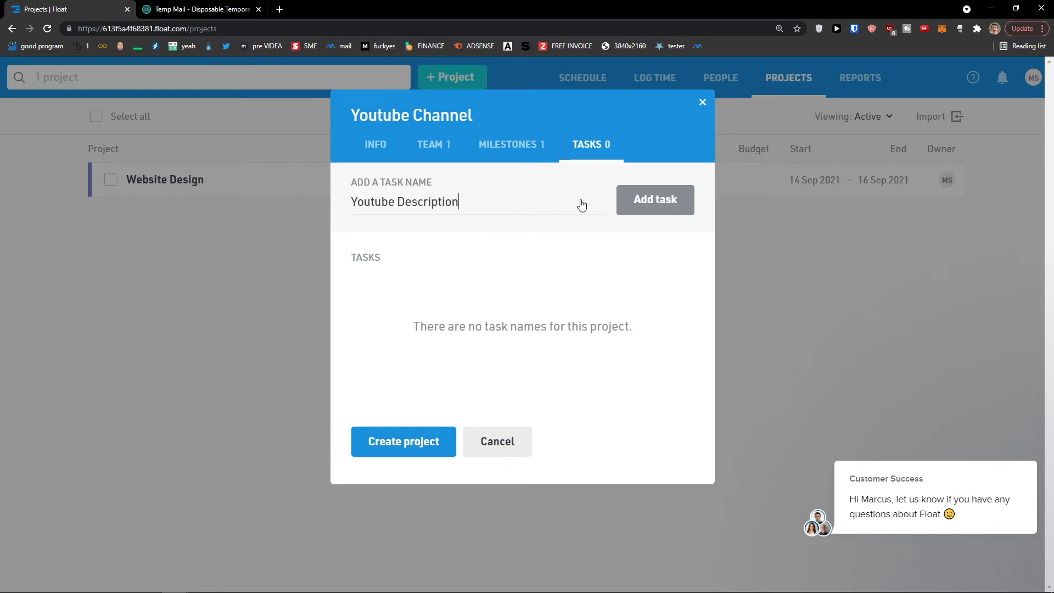
pyautogui.click(626, 199)
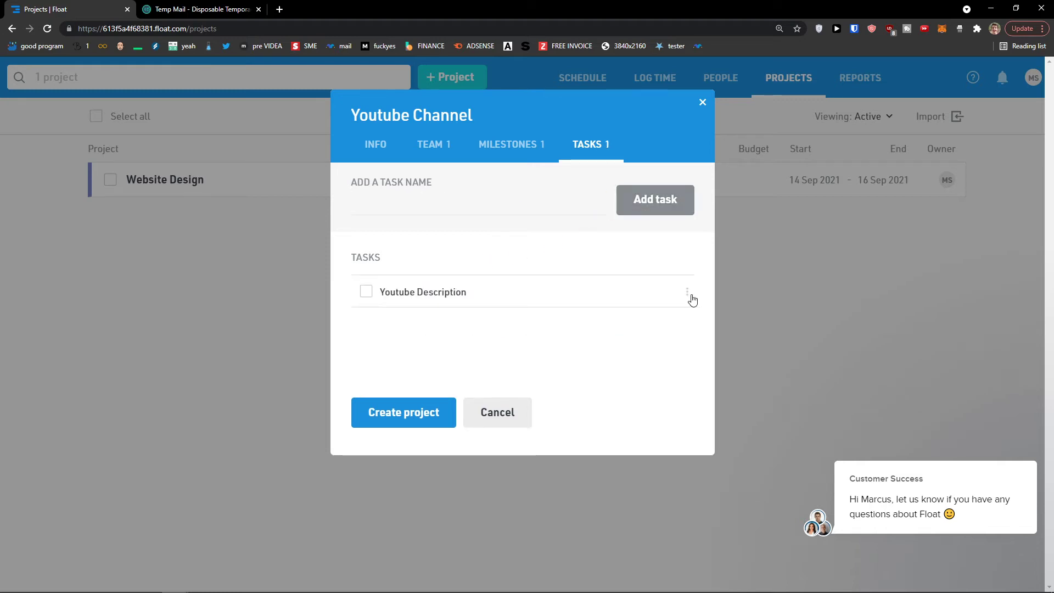
pyautogui.click(687, 292)
pyautogui.click(594, 323)
pyautogui.click(376, 145)
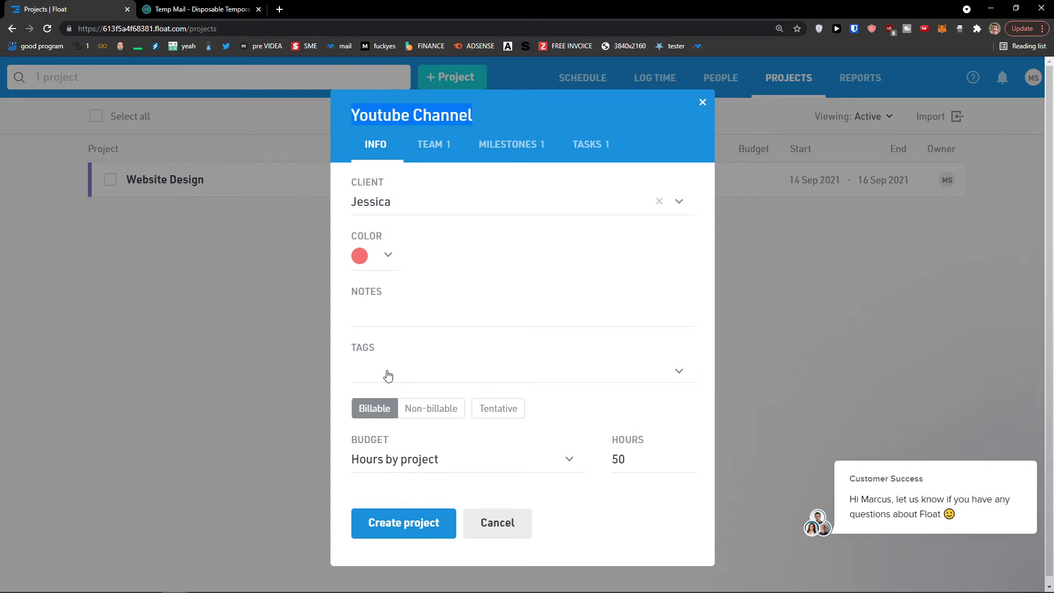
pyautogui.click(423, 526)
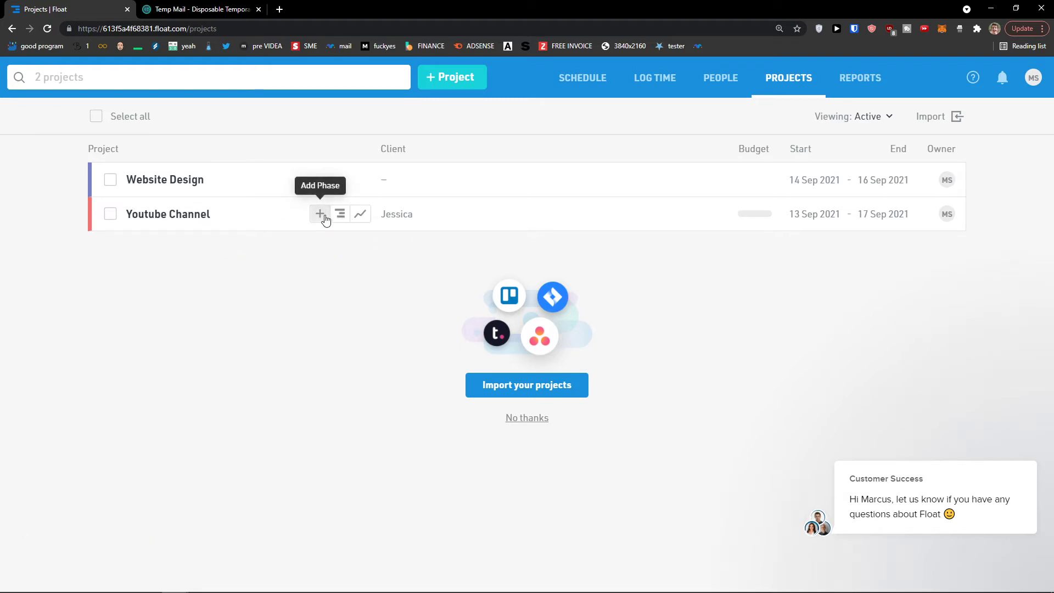
pyautogui.click(325, 218)
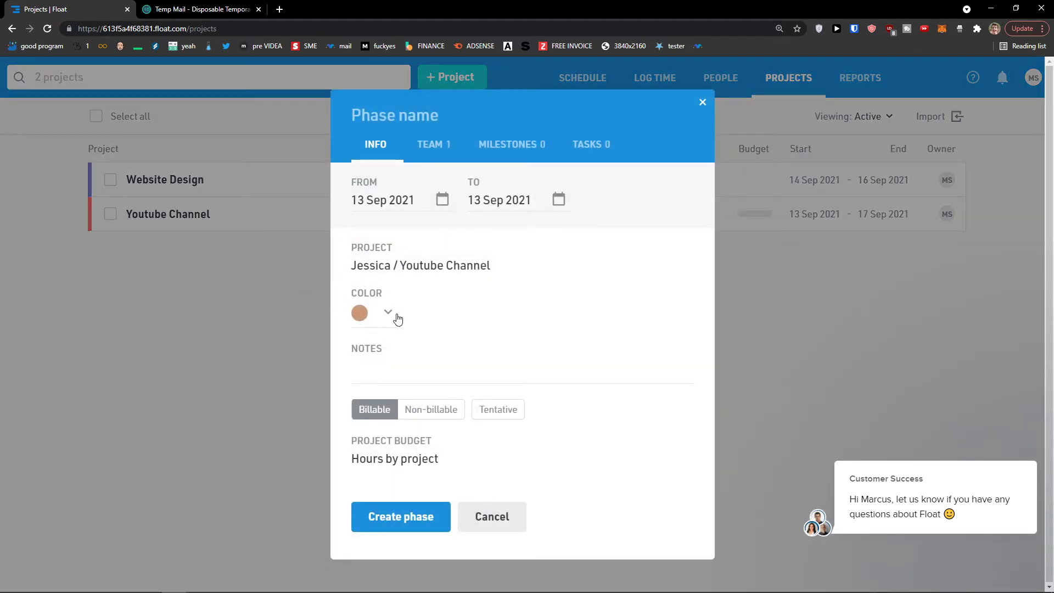
pyautogui.click(502, 514)
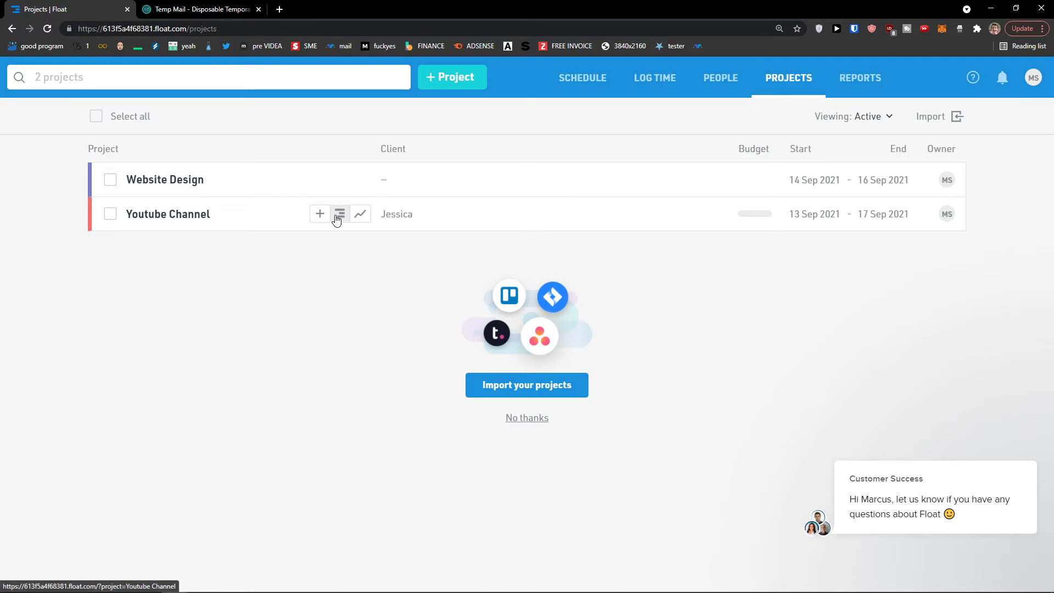
pyautogui.click(339, 216)
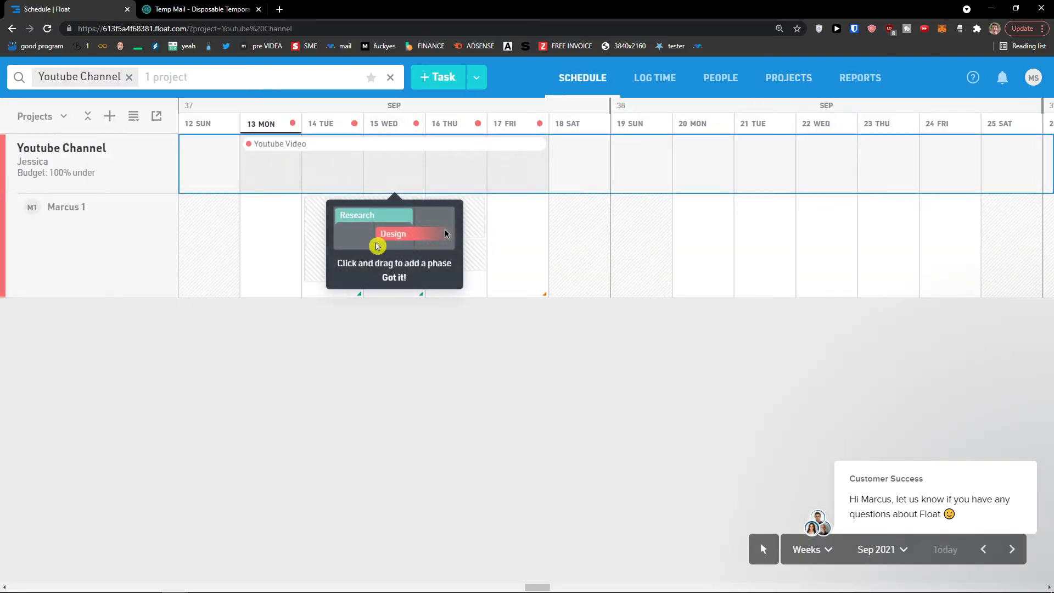
pyautogui.moveTo(241, 143)
pyautogui.mouseDown()
pyautogui.moveTo(583, 149)
pyautogui.moveTo(269, 152)
pyautogui.mouseUp()
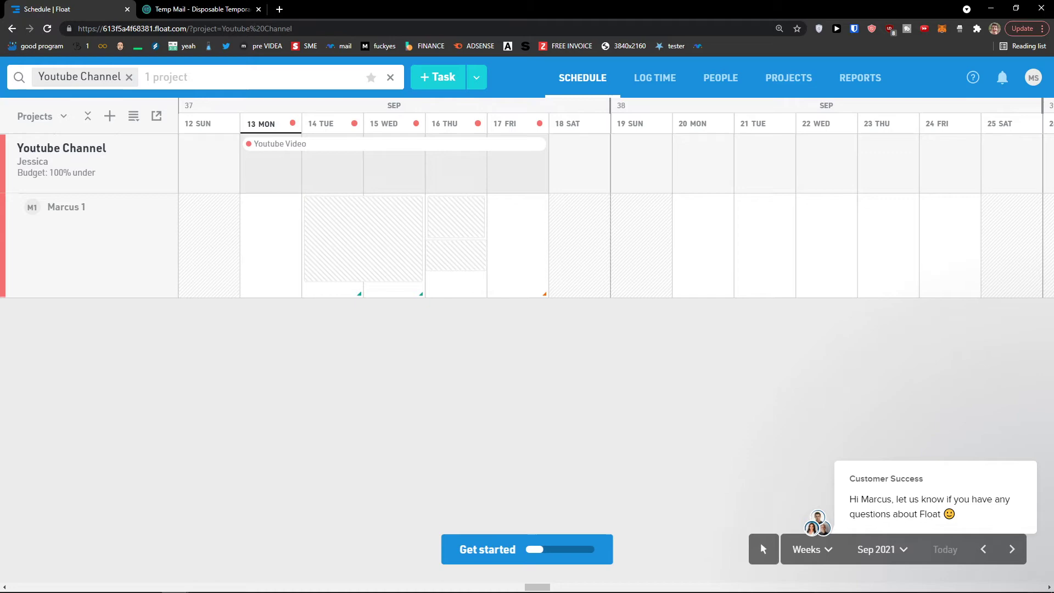
pyautogui.click(11, 28)
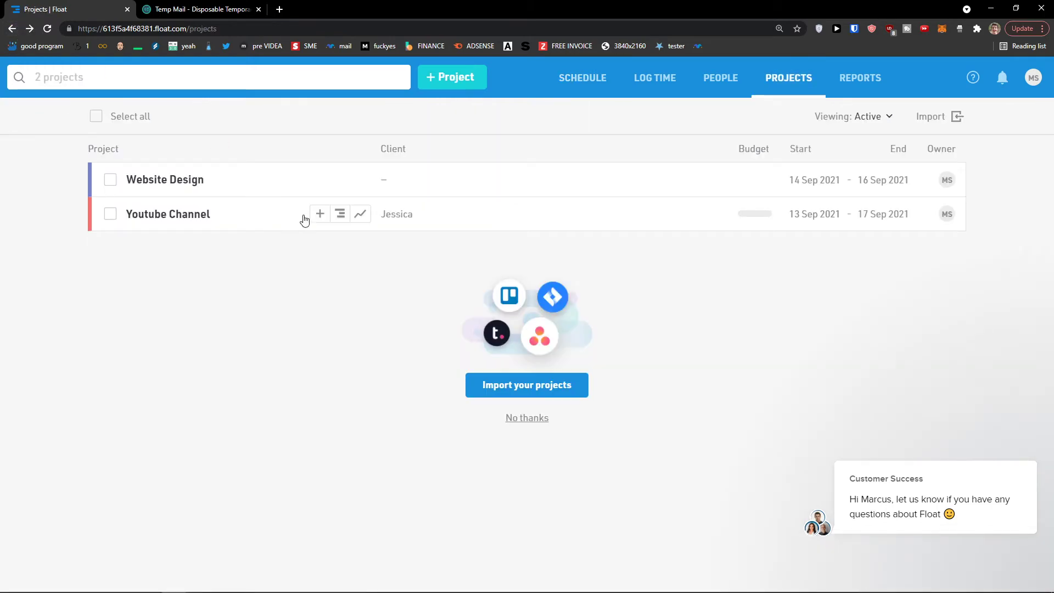
pyautogui.click(358, 214)
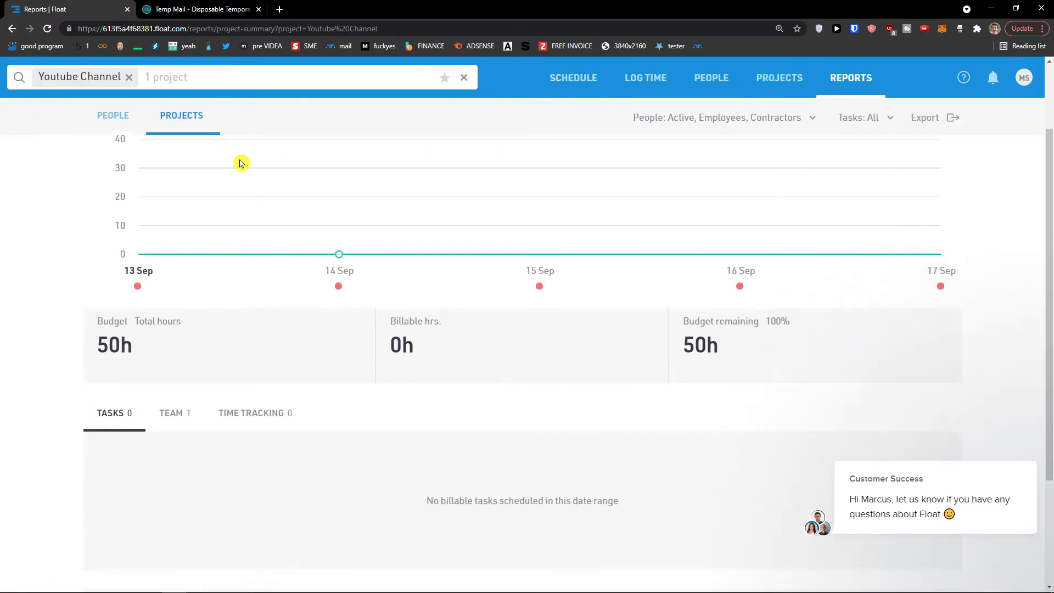
pyautogui.click(12, 28)
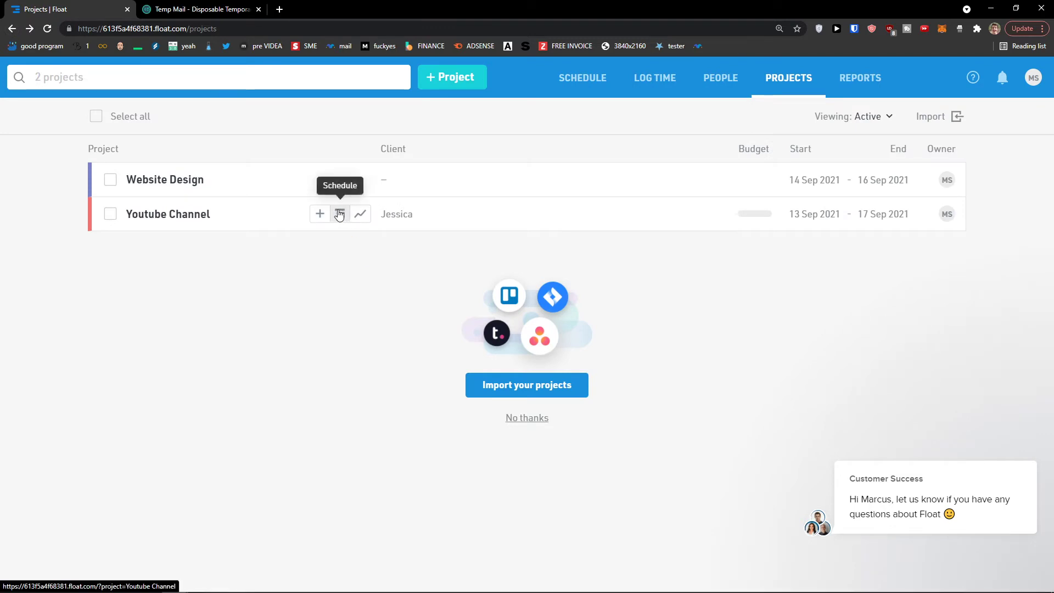
# - Create a 'Youtube Video 2' phase from 20 to 21 Sep under Youtube Channel
pyautogui.click(323, 214)
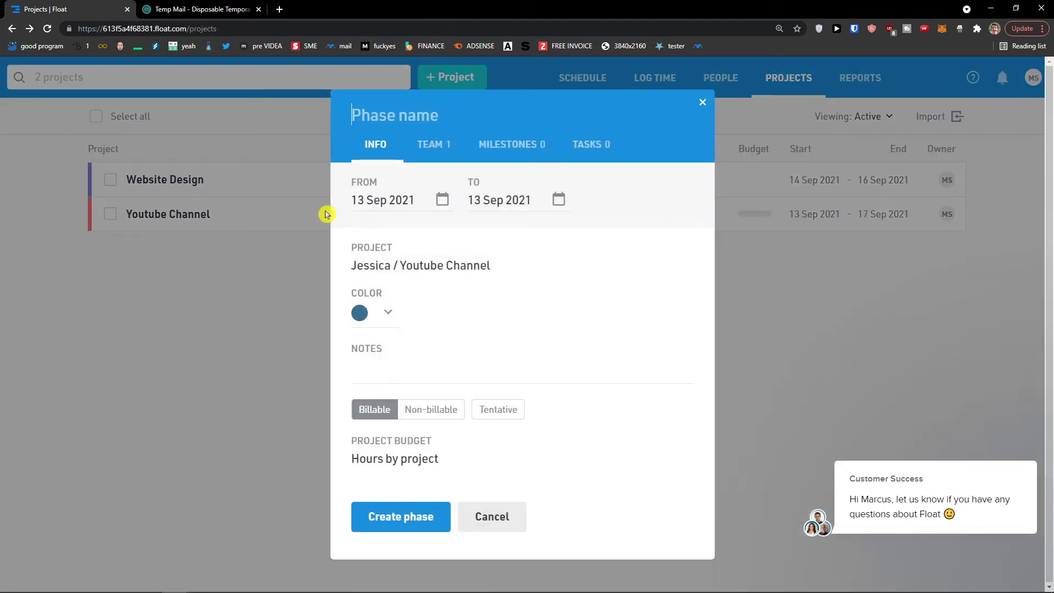
pyautogui.click(407, 206)
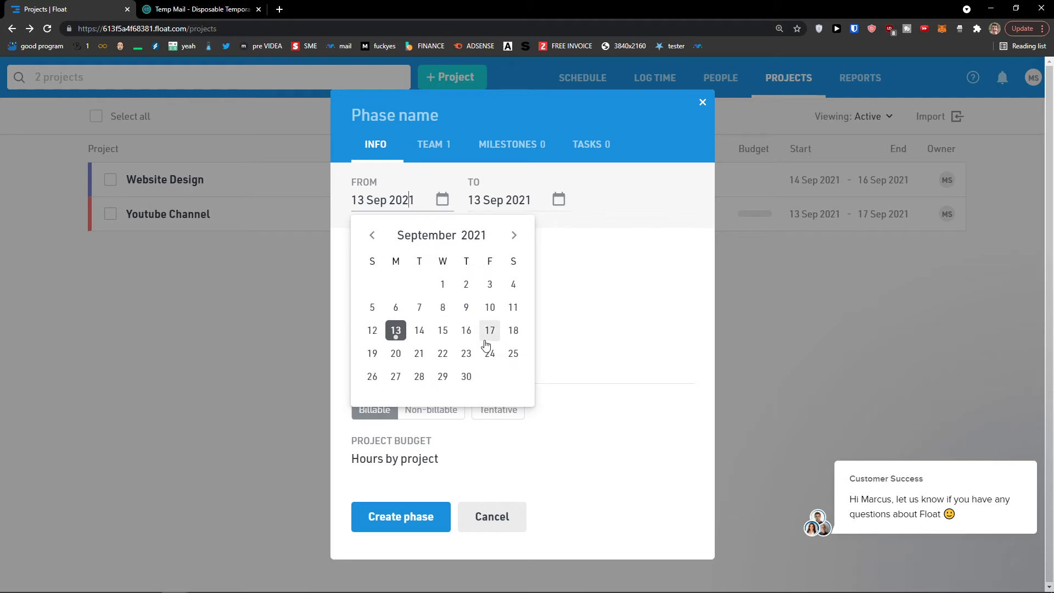
pyautogui.click(396, 354)
pyautogui.click(502, 210)
pyautogui.click(502, 210)
pyautogui.click(494, 200)
pyautogui.click(535, 353)
pyautogui.click(382, 146)
pyautogui.write('Youtube Vid')
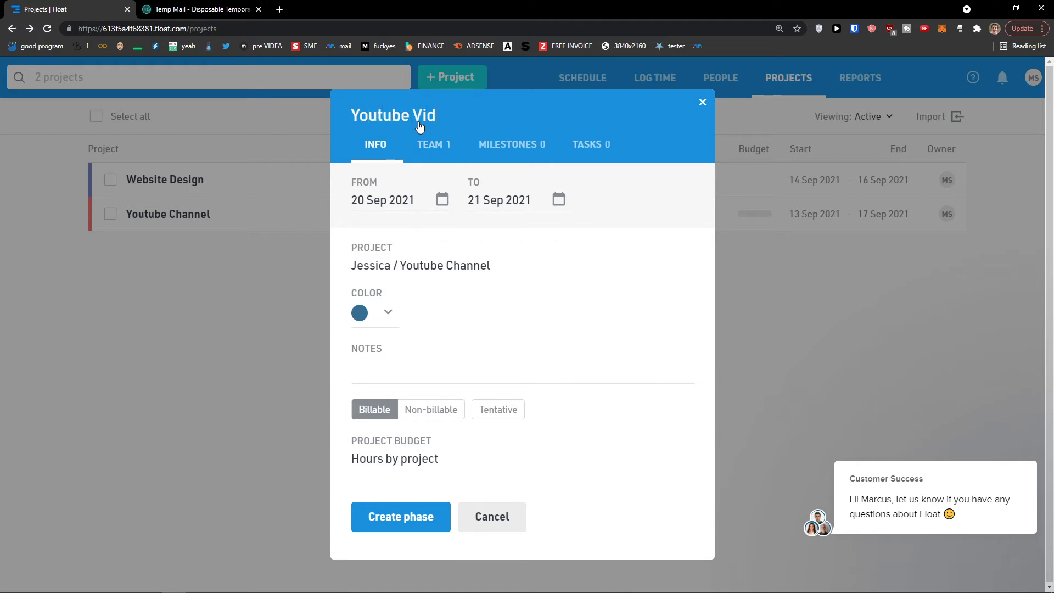
pyautogui.write('eo 2')
pyautogui.click(426, 513)
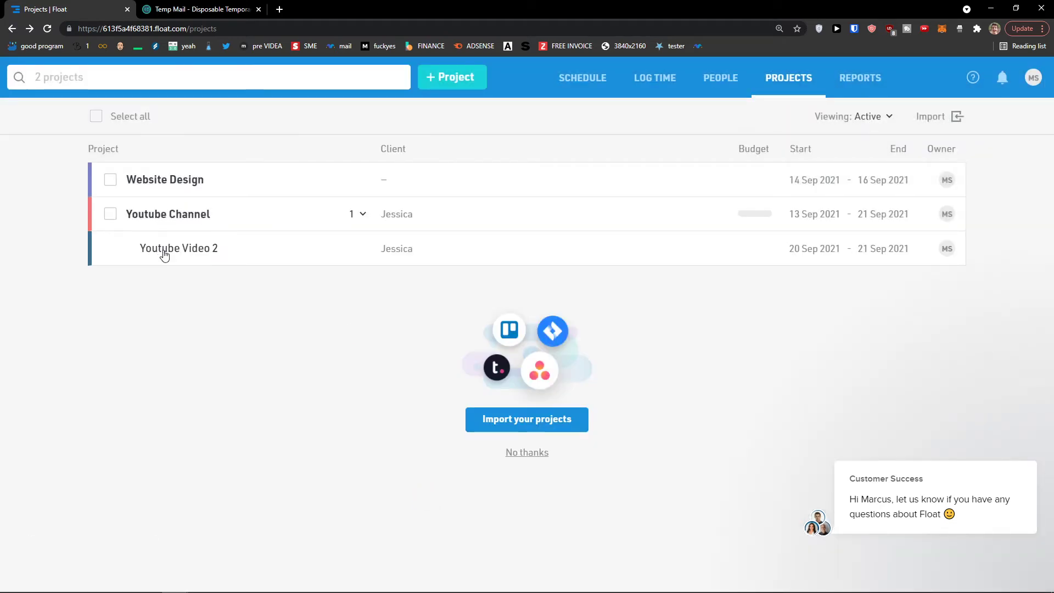
# - Review the new phase and project details, then show the Youtube Channel schedule
pyautogui.click(171, 247)
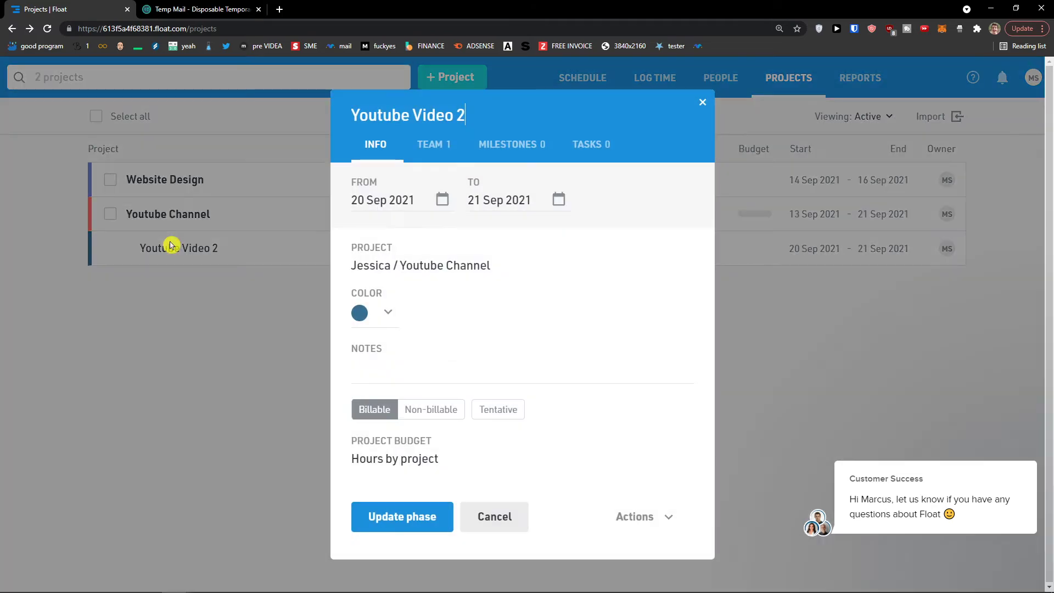
pyautogui.click(696, 104)
pyautogui.click(179, 216)
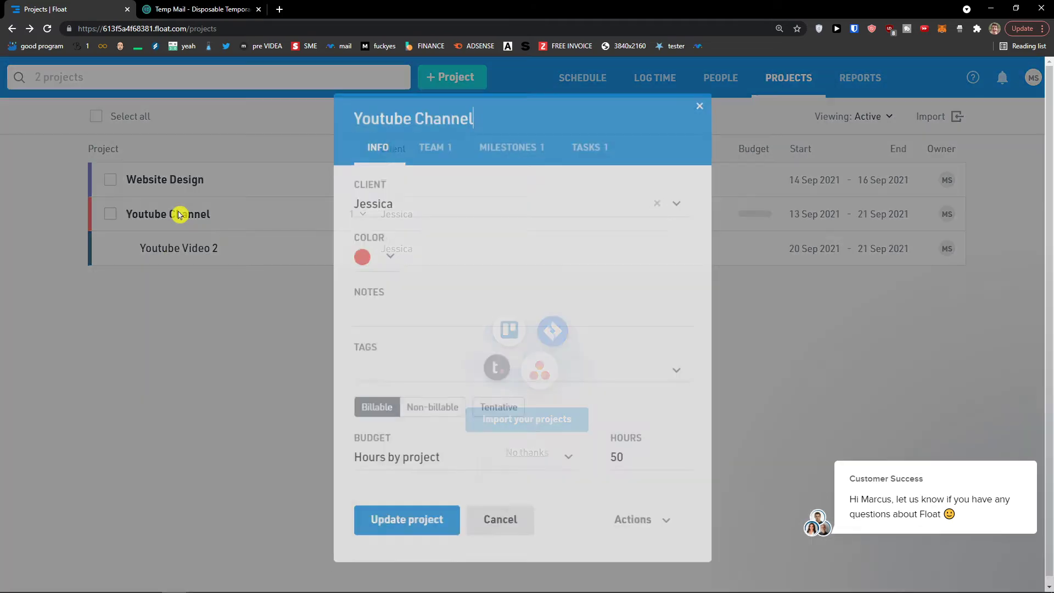
pyautogui.click(697, 104)
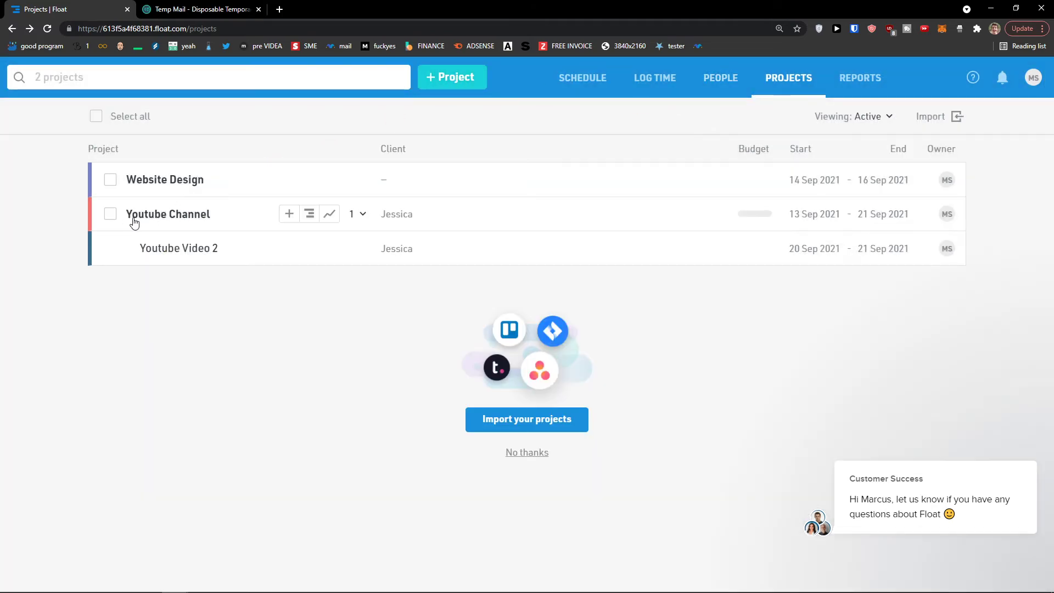
pyautogui.click(311, 214)
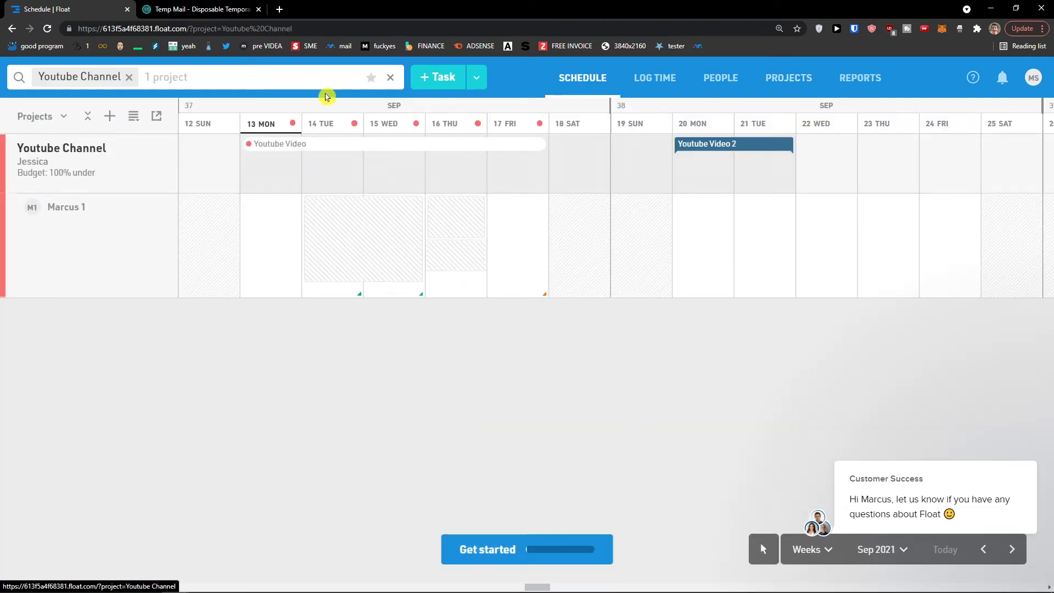
# - Refilter the schedule to show only the Youtube Channel project
pyautogui.click(390, 77)
pyautogui.click(220, 82)
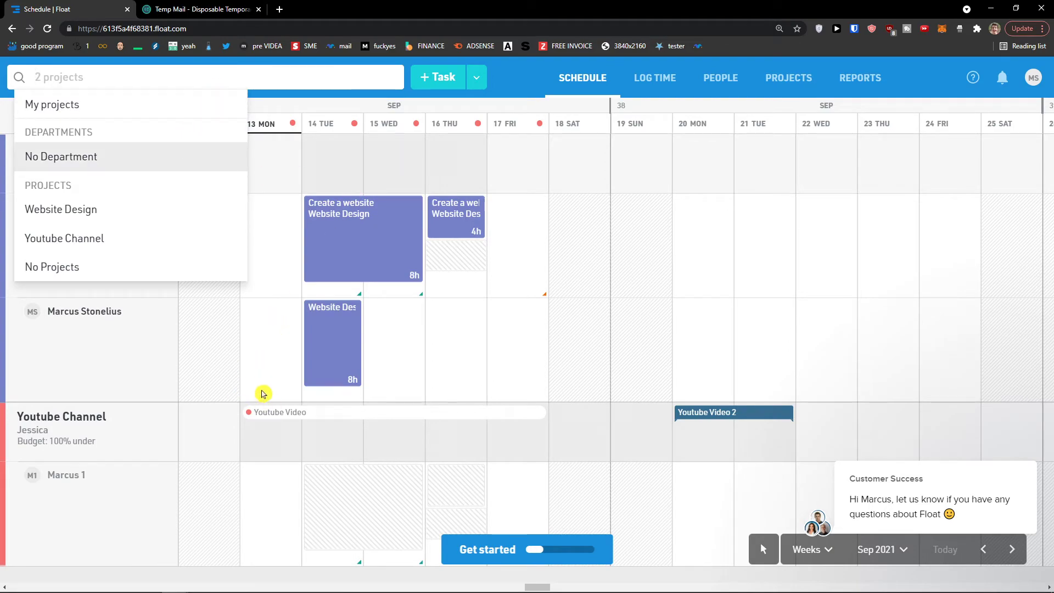
pyautogui.click(270, 399)
pyautogui.click(708, 109)
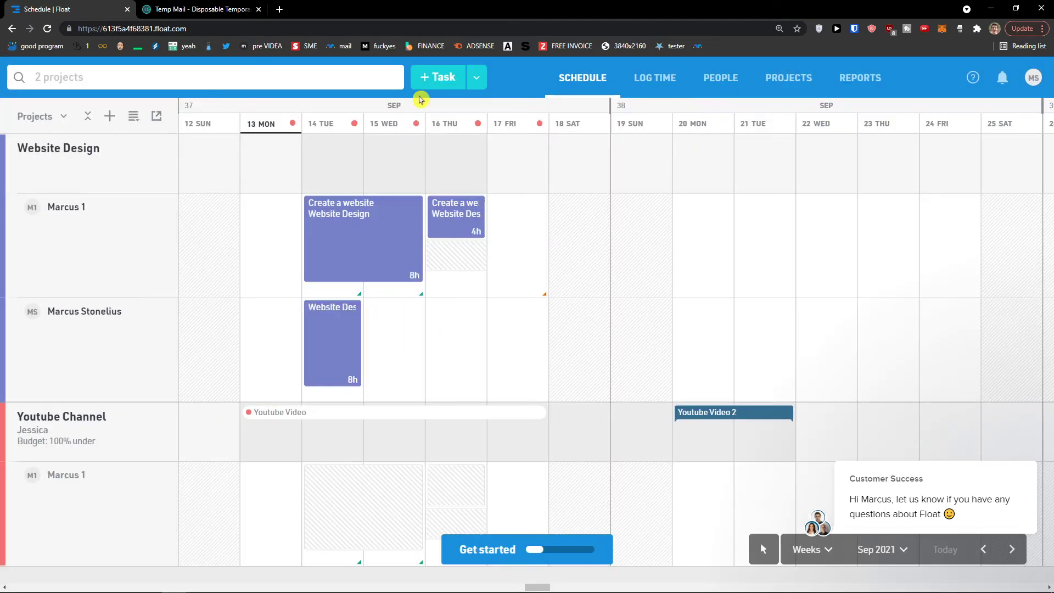
pyautogui.click(178, 88)
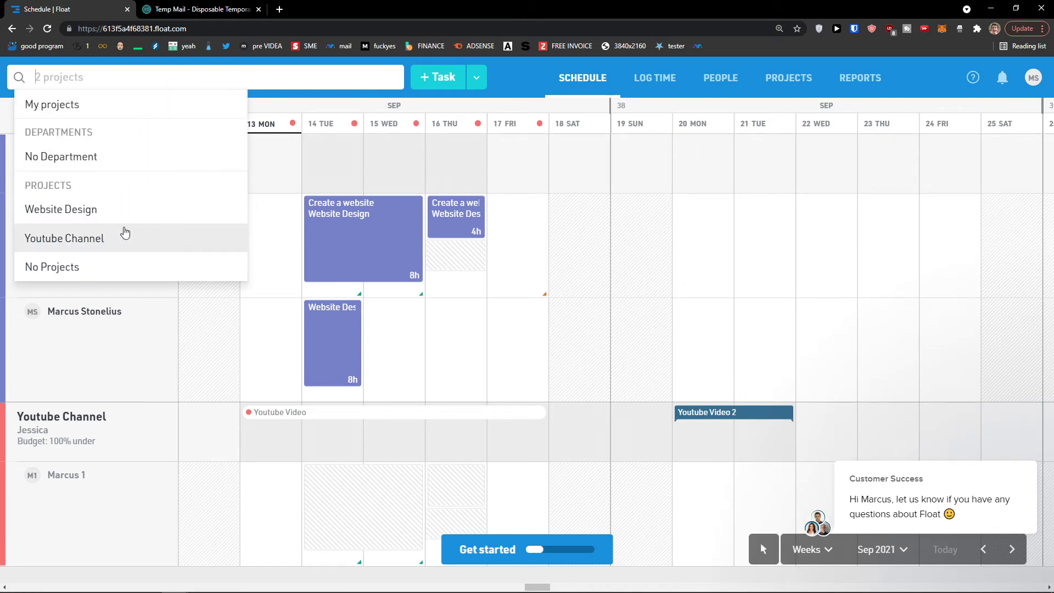
pyautogui.click(125, 245)
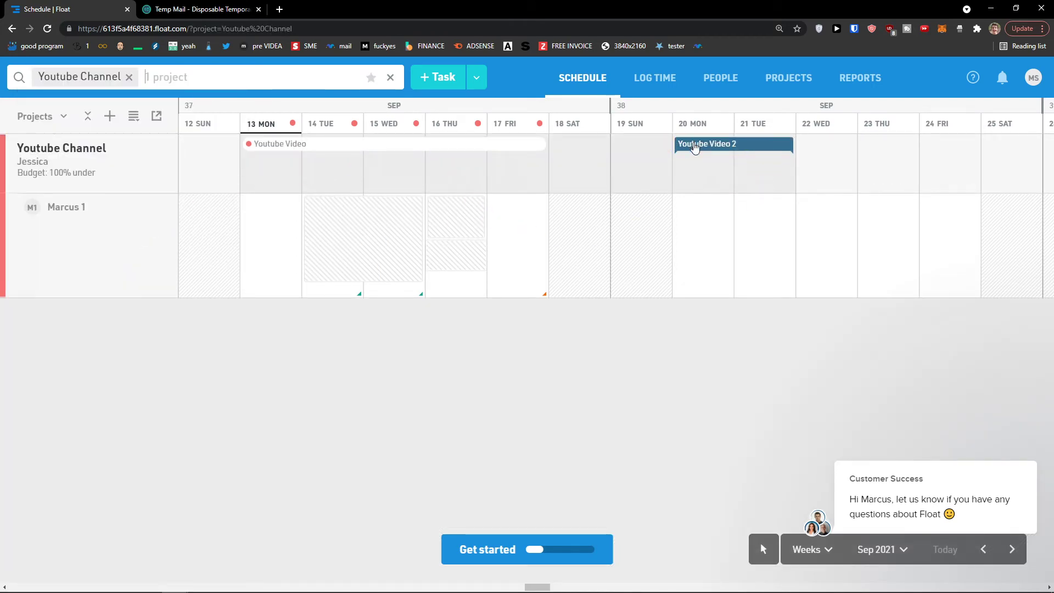
# - Check the Youtube Video milestone and discard a phase drafted for 18–20 Sep
pyautogui.moveTo(695, 147)
pyautogui.click(382, 149)
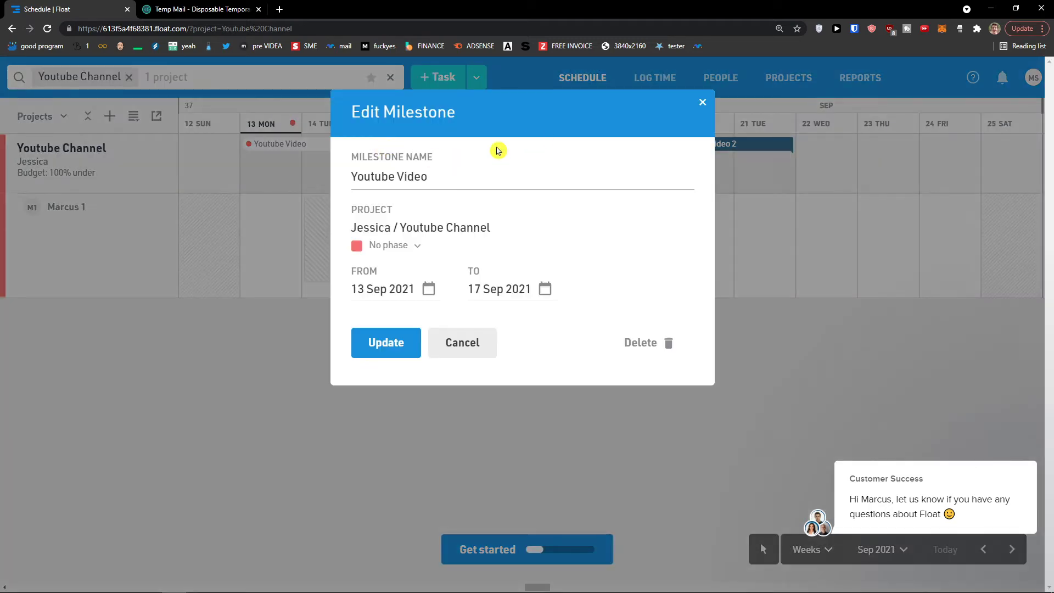
pyautogui.click(702, 102)
pyautogui.moveTo(584, 176); pyautogui.dragTo(695, 178)
pyautogui.click(697, 106)
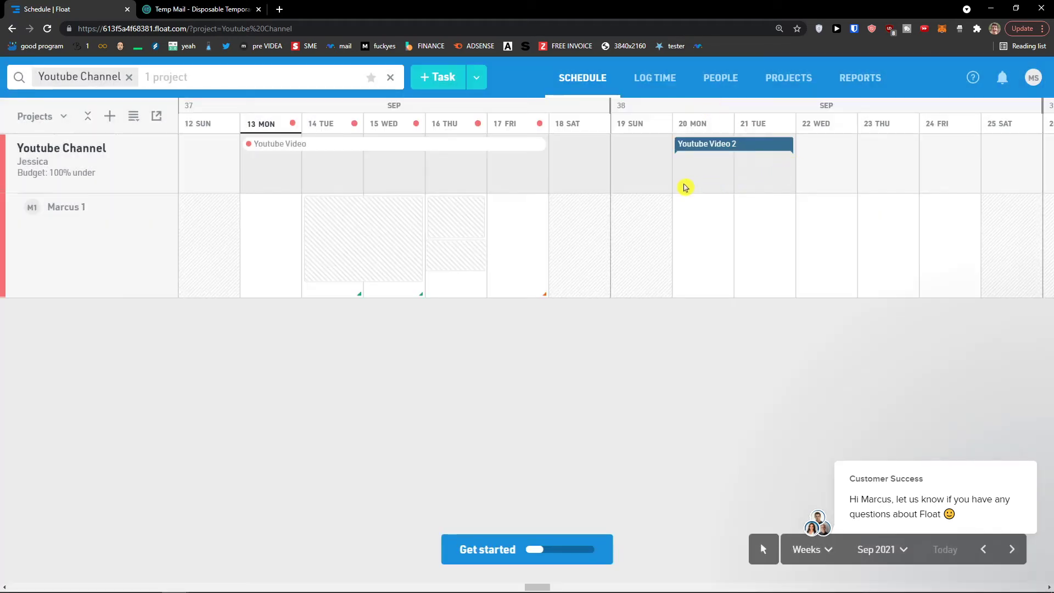
# - Draft a phase across 22–24 Sep, then discard it unsaved
pyautogui.moveTo(824, 183); pyautogui.dragTo(977, 183)
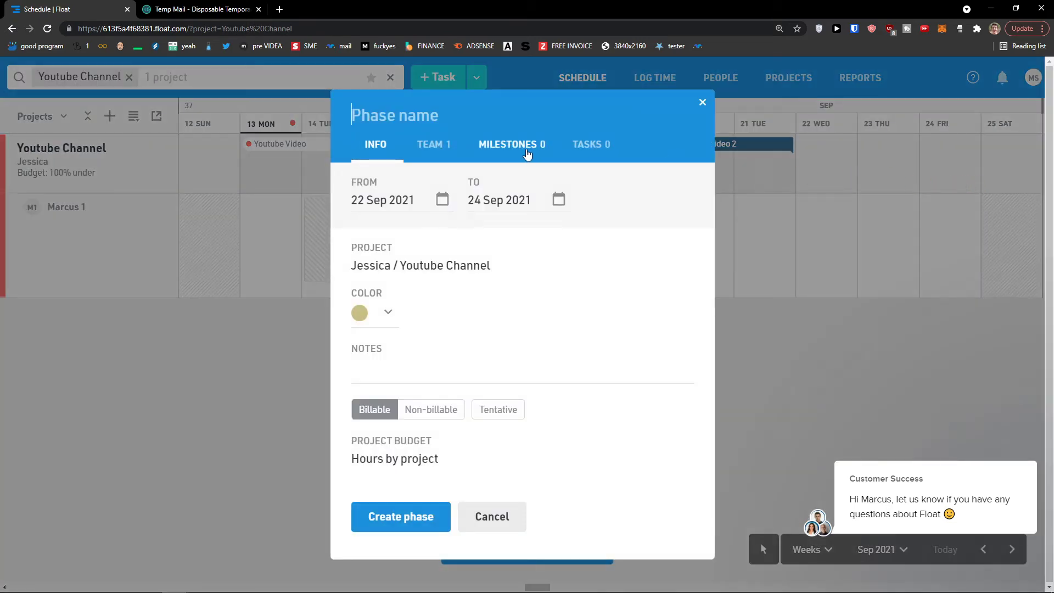
pyautogui.click(493, 143)
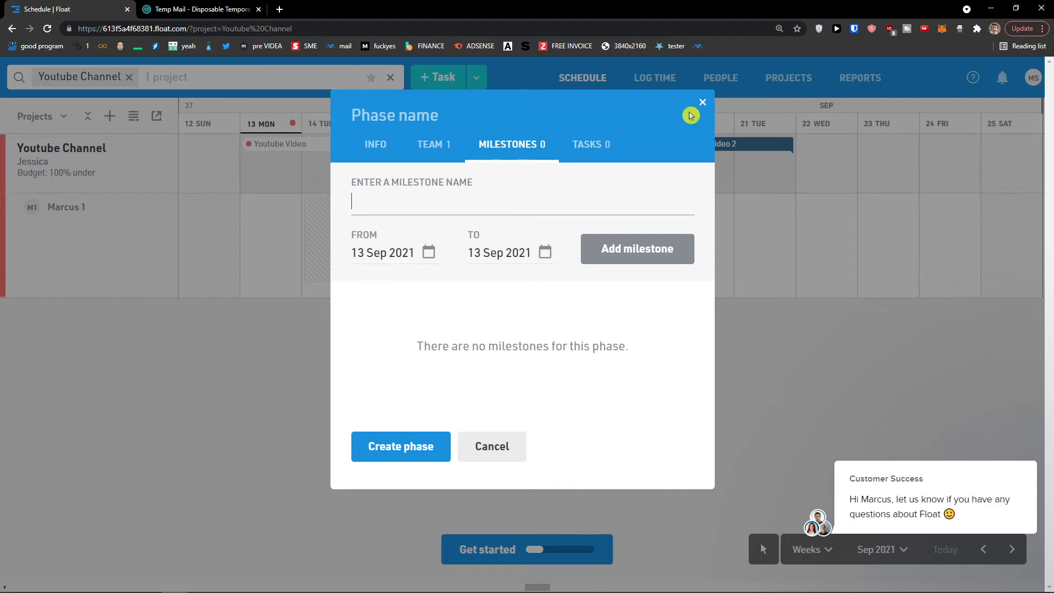
pyautogui.click(702, 102)
pyautogui.moveTo(826, 165); pyautogui.dragTo(958, 184)
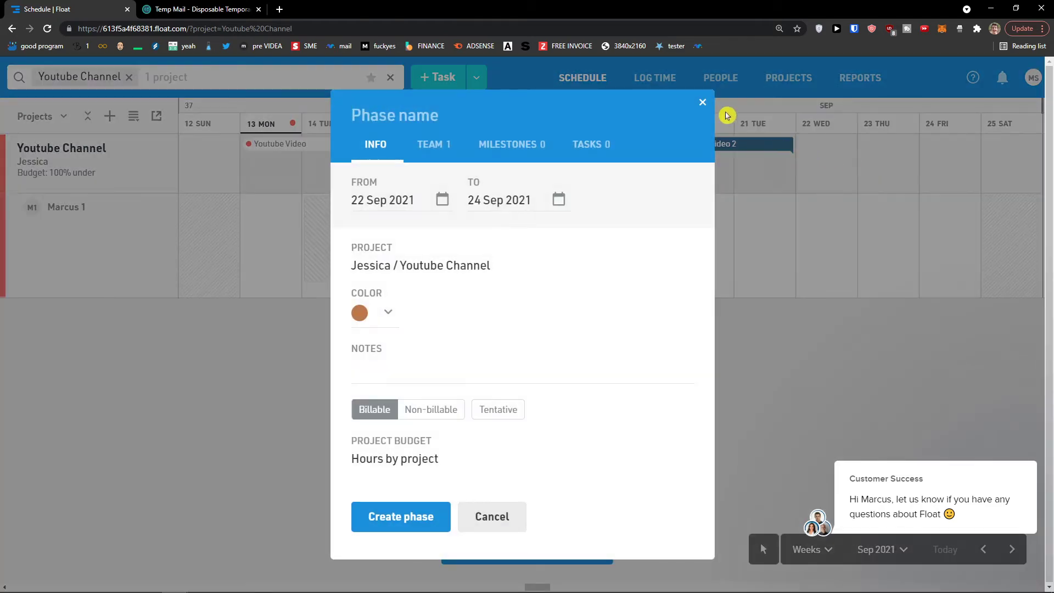
pyautogui.click(702, 103)
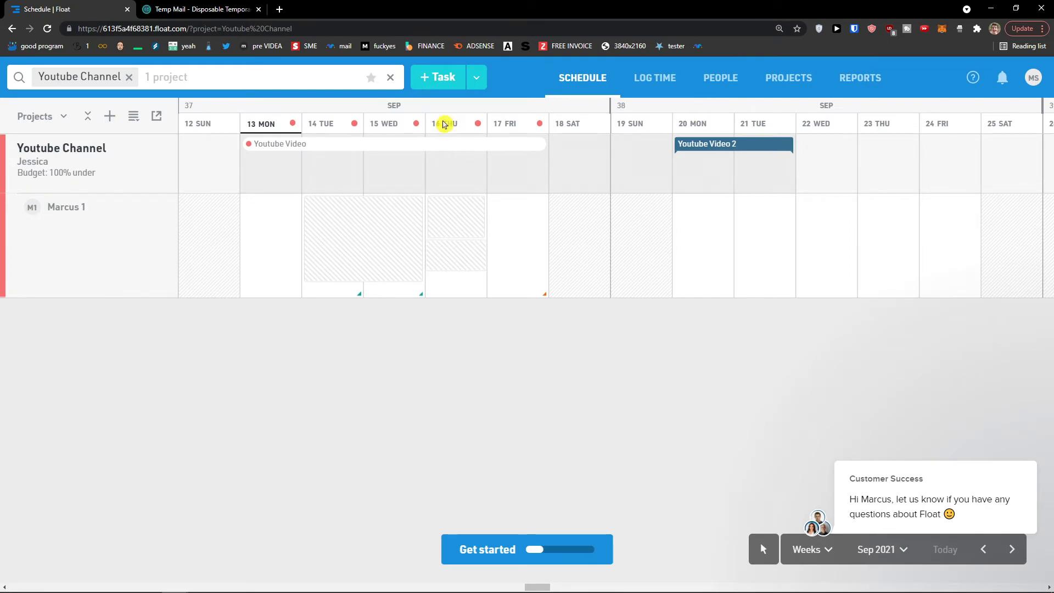
pyautogui.moveTo(477, 128)
pyautogui.moveTo(721, 150)
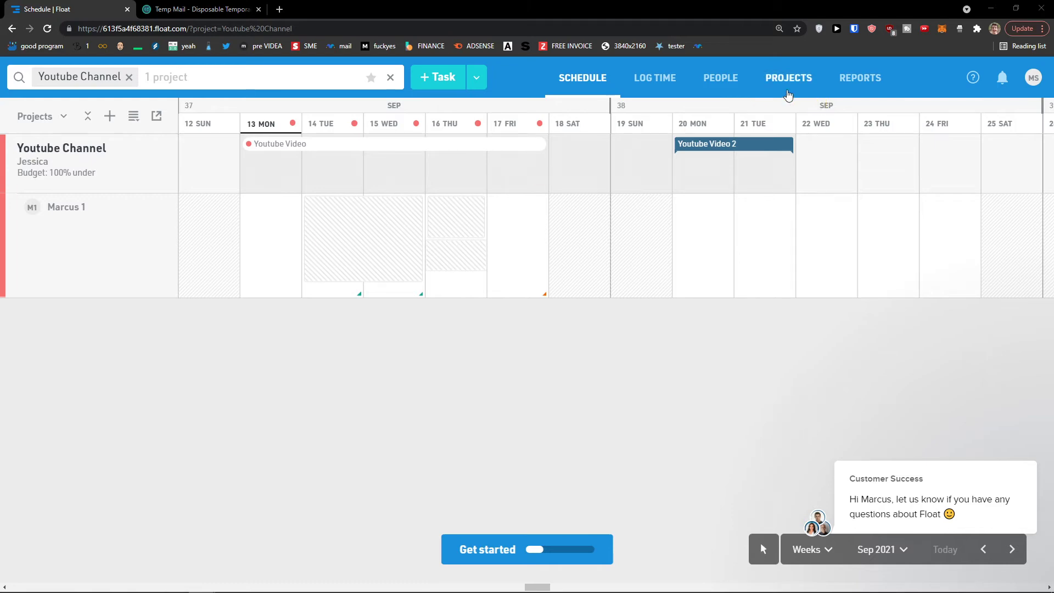
# - Start a new person with their full name and job title CEO
pyautogui.click(722, 79)
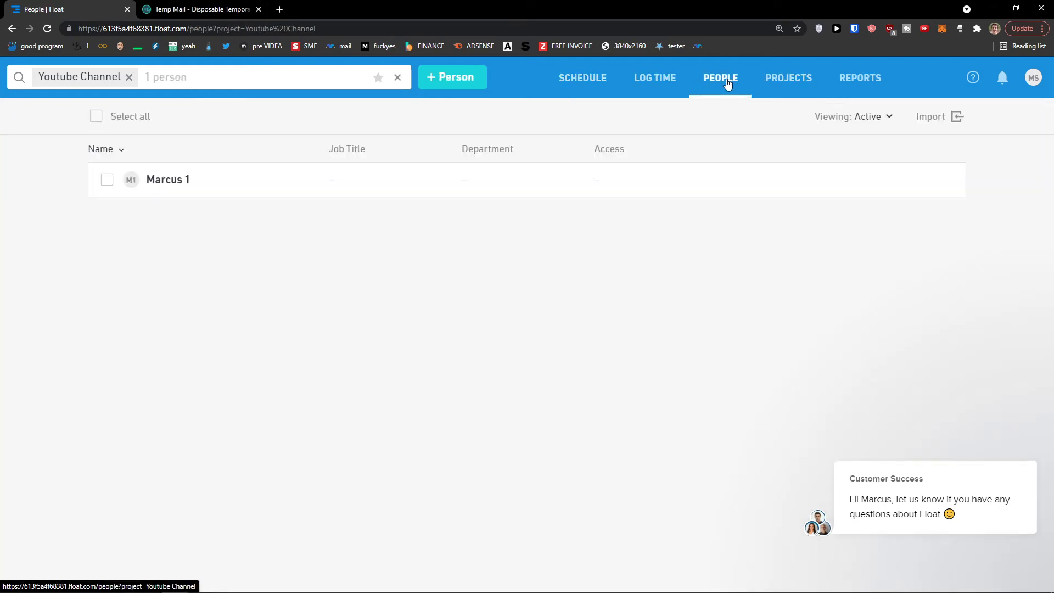
pyautogui.click(453, 88)
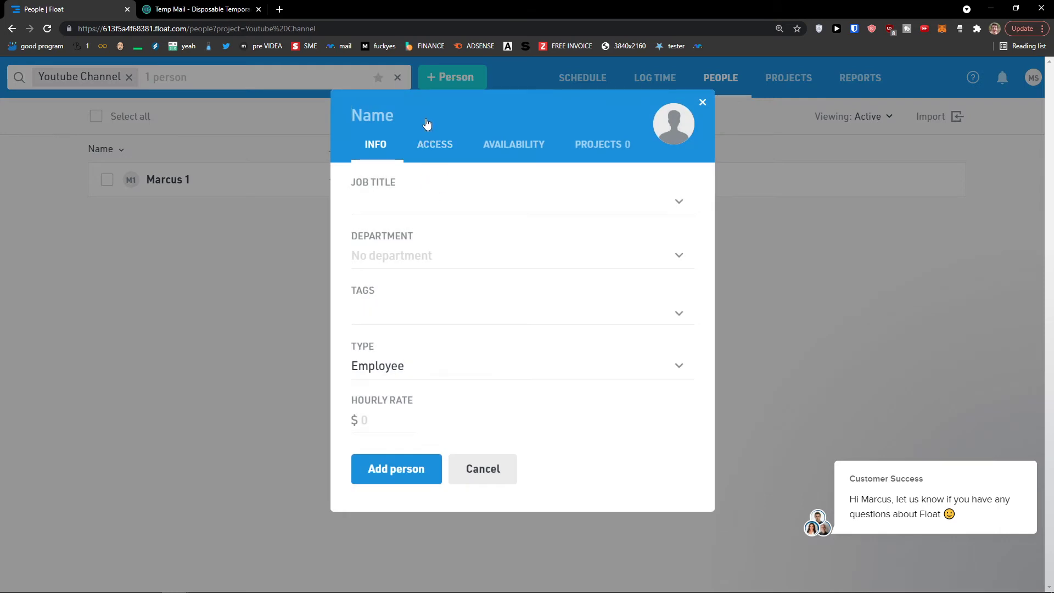
pyautogui.press('Tab')
pyautogui.write('CEO')
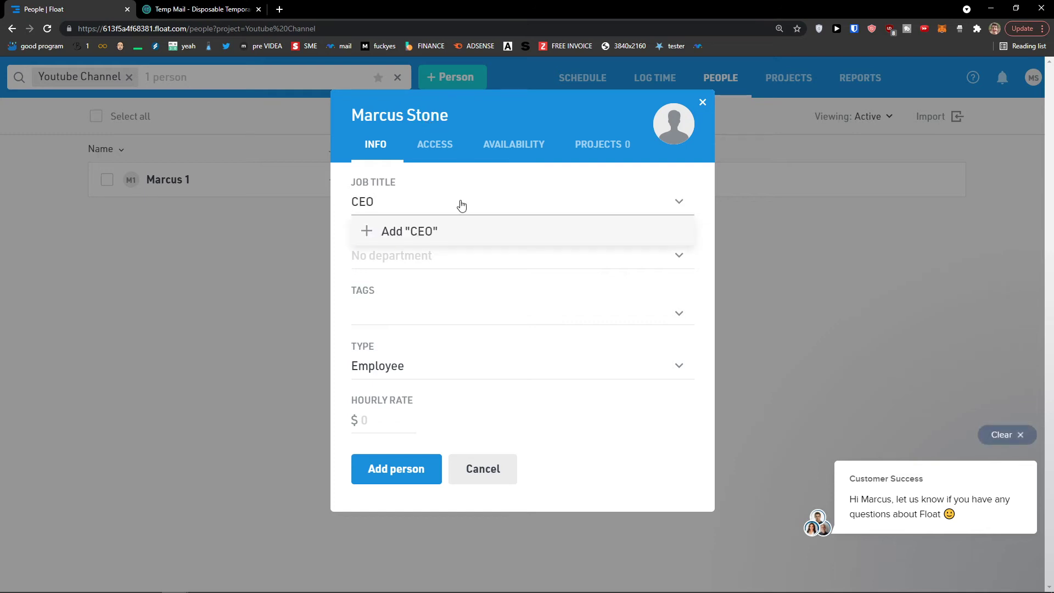
pyautogui.click(460, 231)
pyautogui.click(678, 206)
pyautogui.click(684, 206)
# - Set department Marketing, keep type Employee, and enter a $10 hourly rate
pyautogui.click(506, 255)
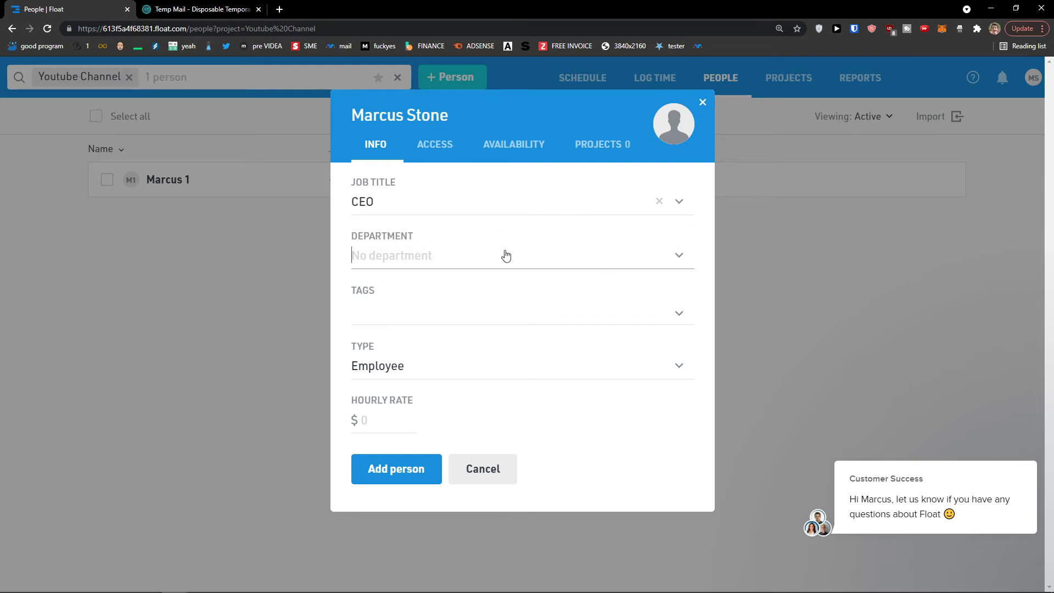
pyautogui.write('Marketing')
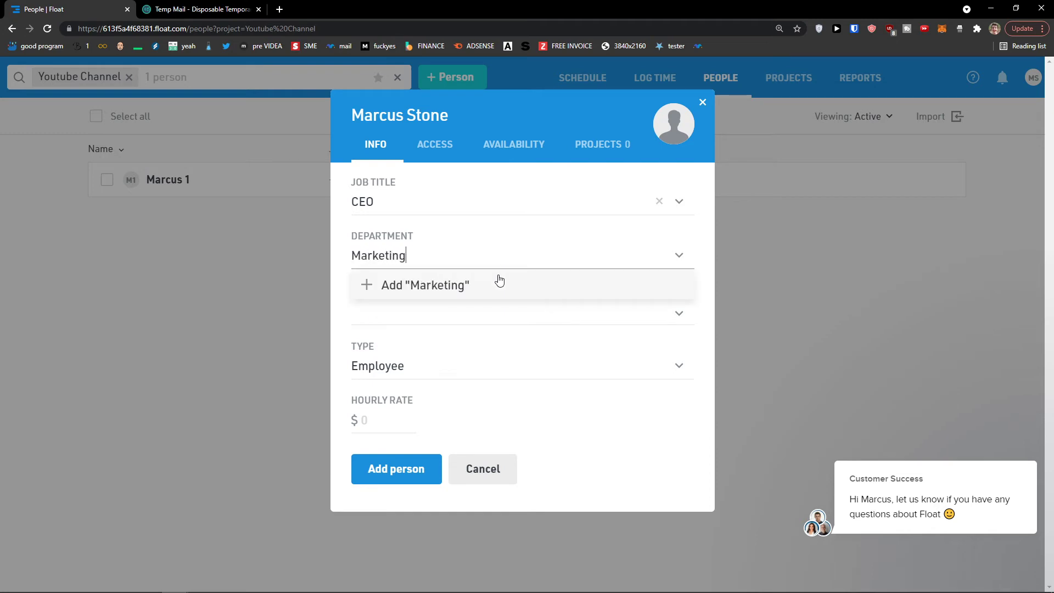
pyautogui.click(489, 290)
pyautogui.click(467, 314)
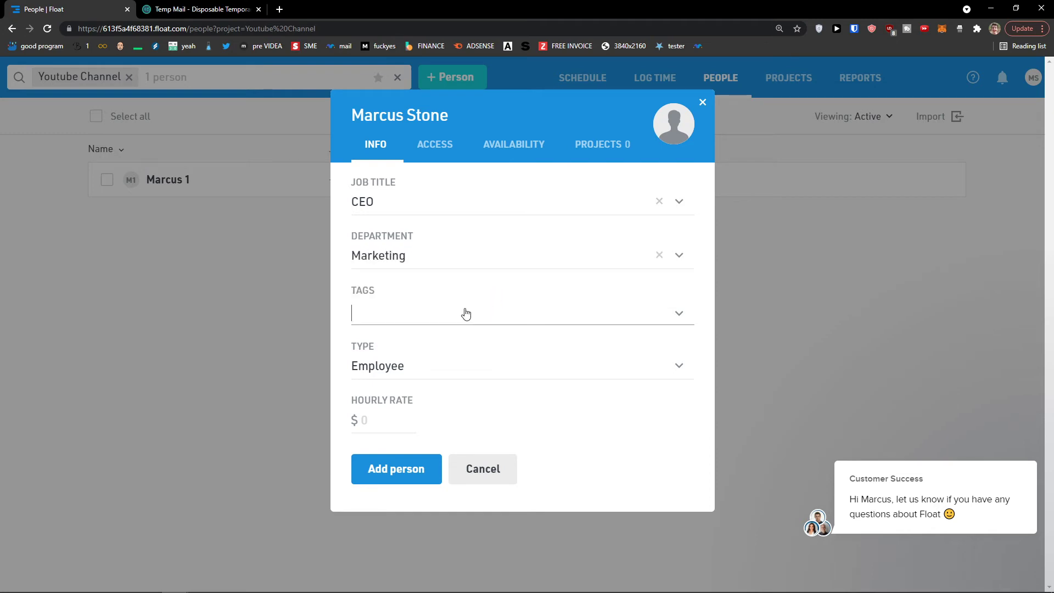
pyautogui.click(454, 360)
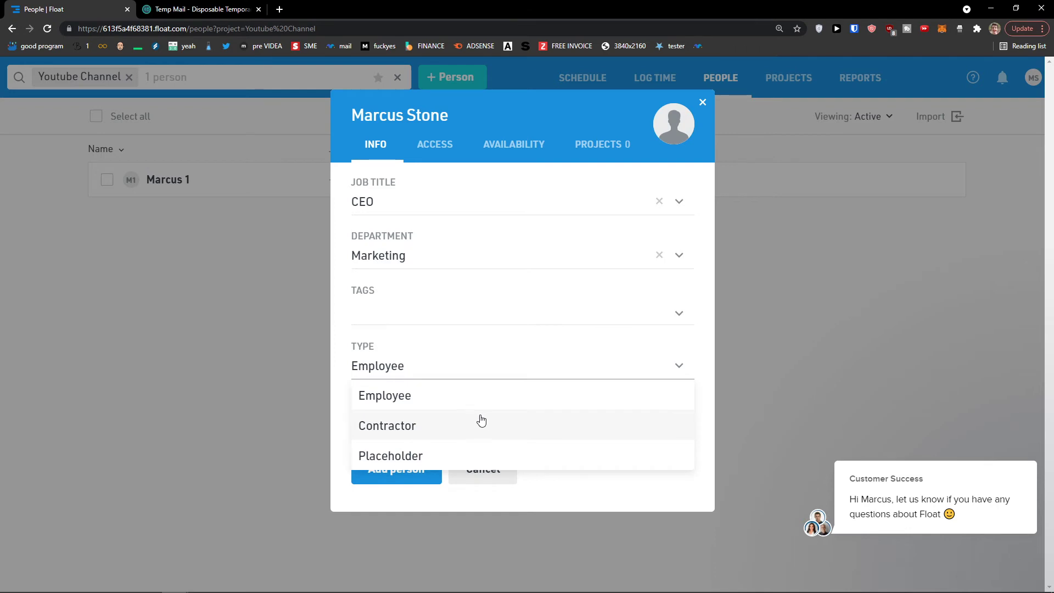
pyautogui.doubleClick(482, 355)
pyautogui.rightClick(481, 353)
pyautogui.click(483, 338)
pyautogui.click(399, 422)
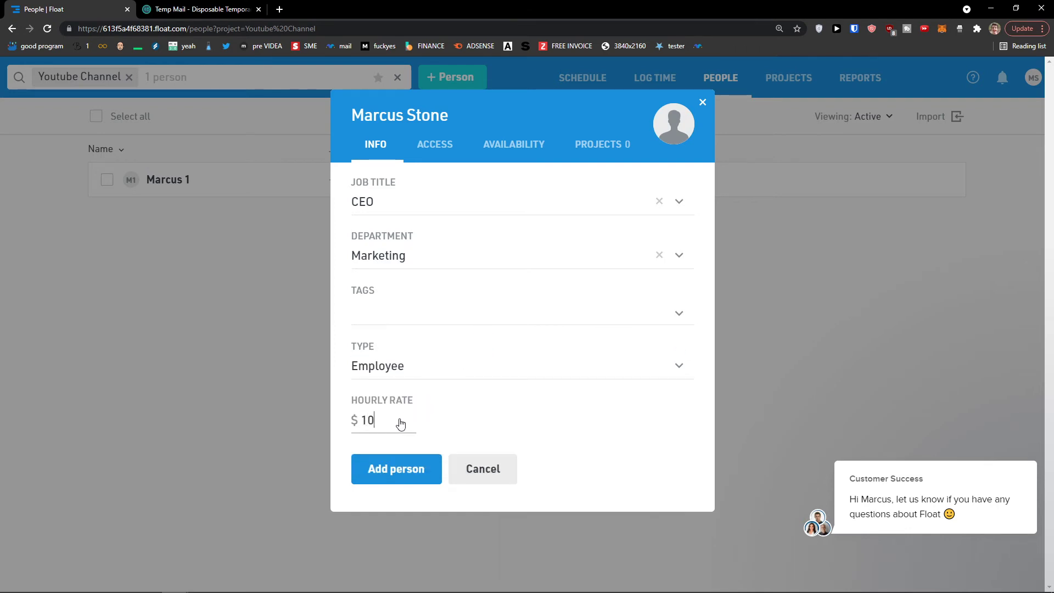
pyautogui.click(431, 145)
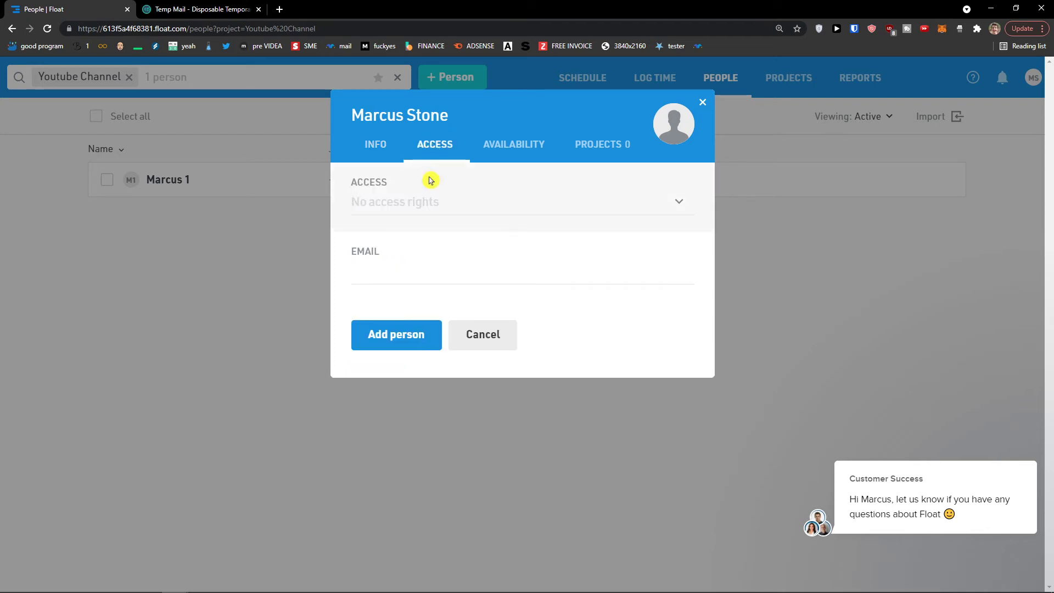
# - Set the new person's access level to Project Manager
pyautogui.click(431, 204)
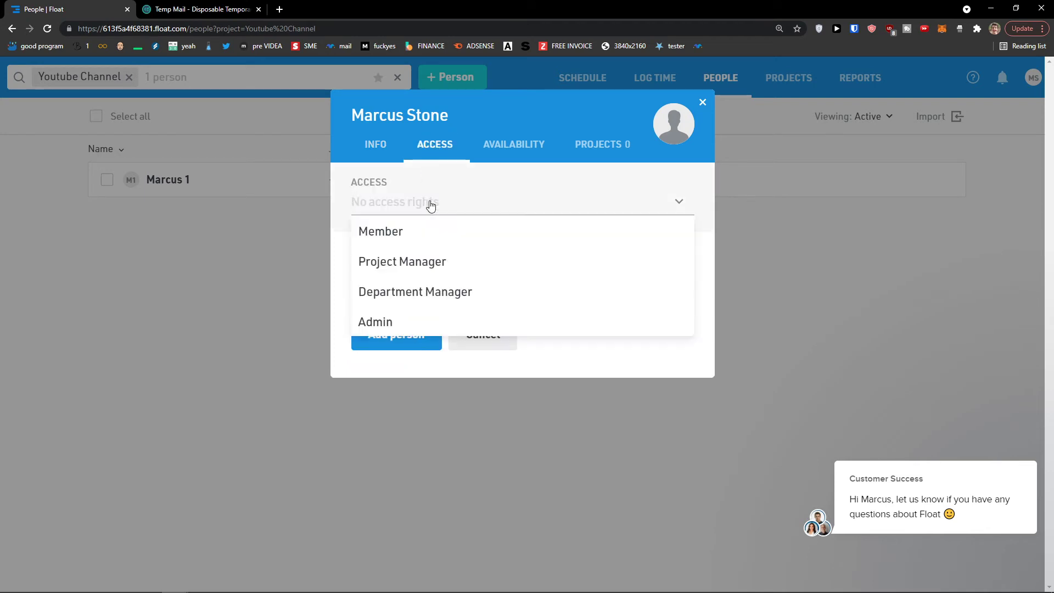
pyautogui.click(425, 263)
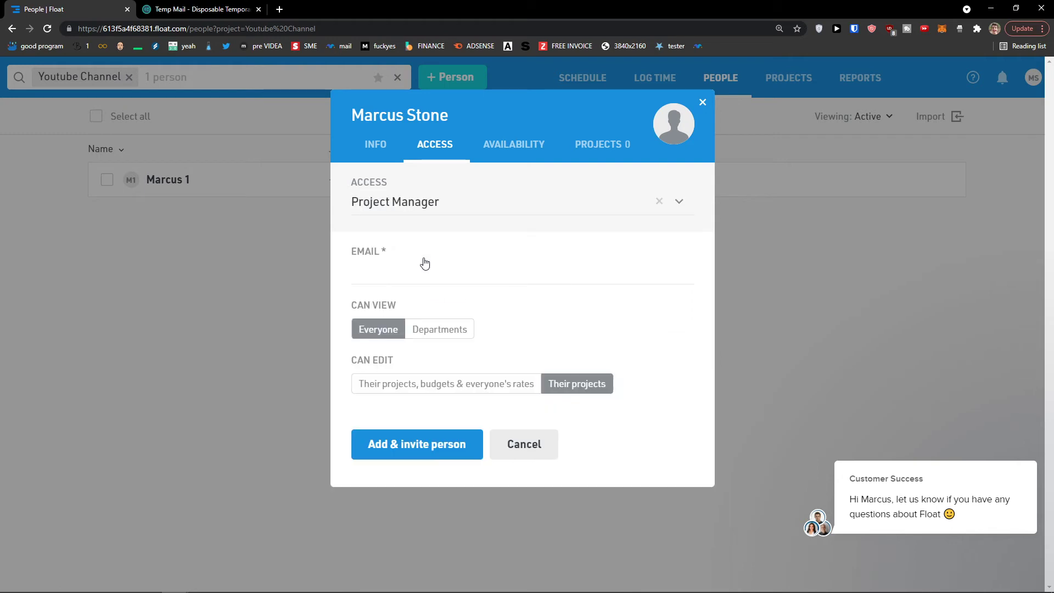
pyautogui.click(412, 210)
pyautogui.click(399, 226)
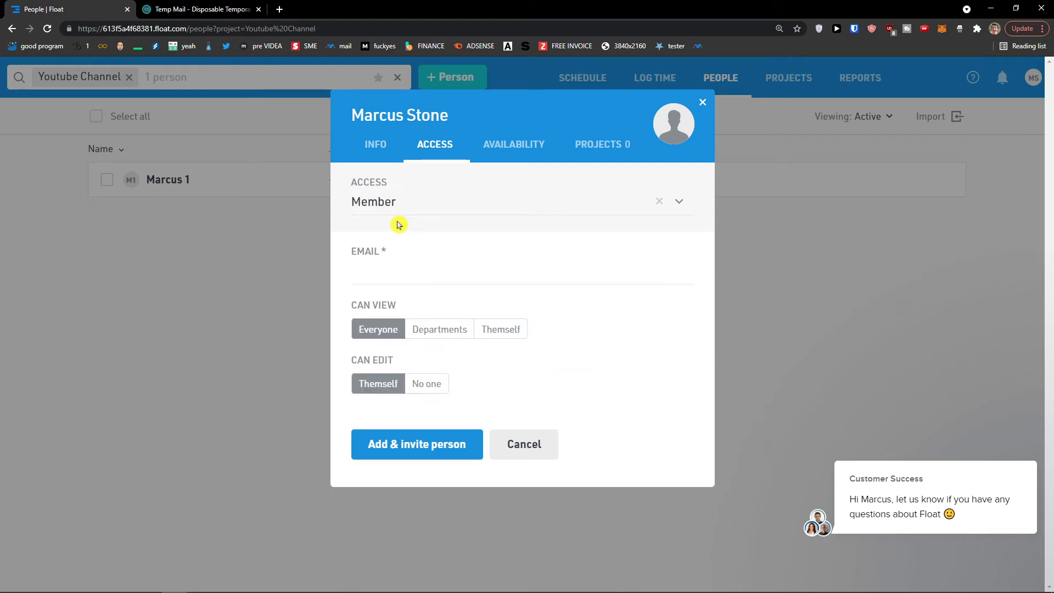
pyautogui.click(434, 212)
pyautogui.click(416, 263)
# - Fill in the person's e-mail address, correcting a typo
pyautogui.click(408, 283)
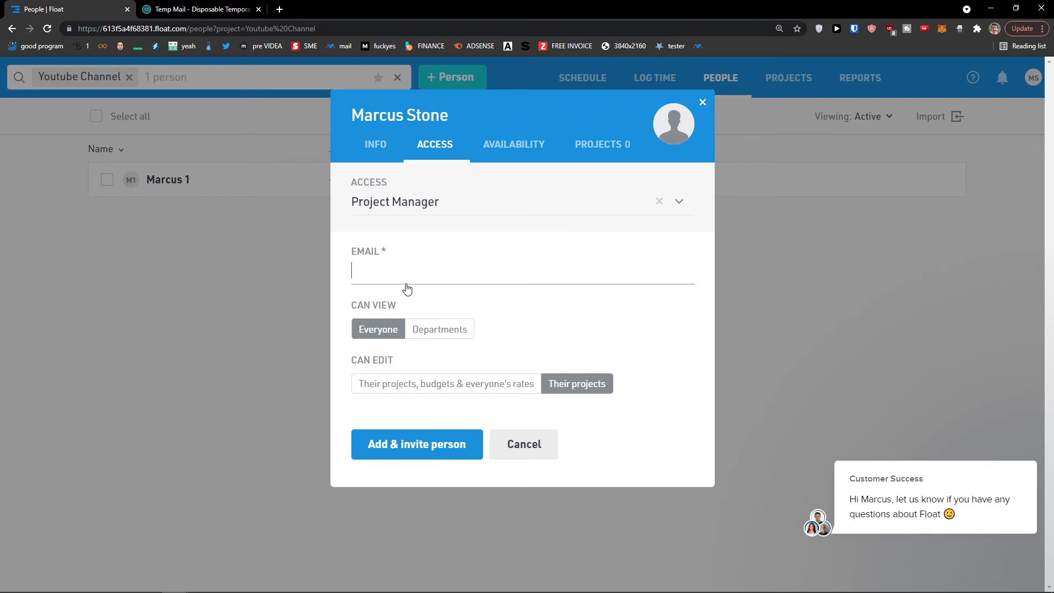
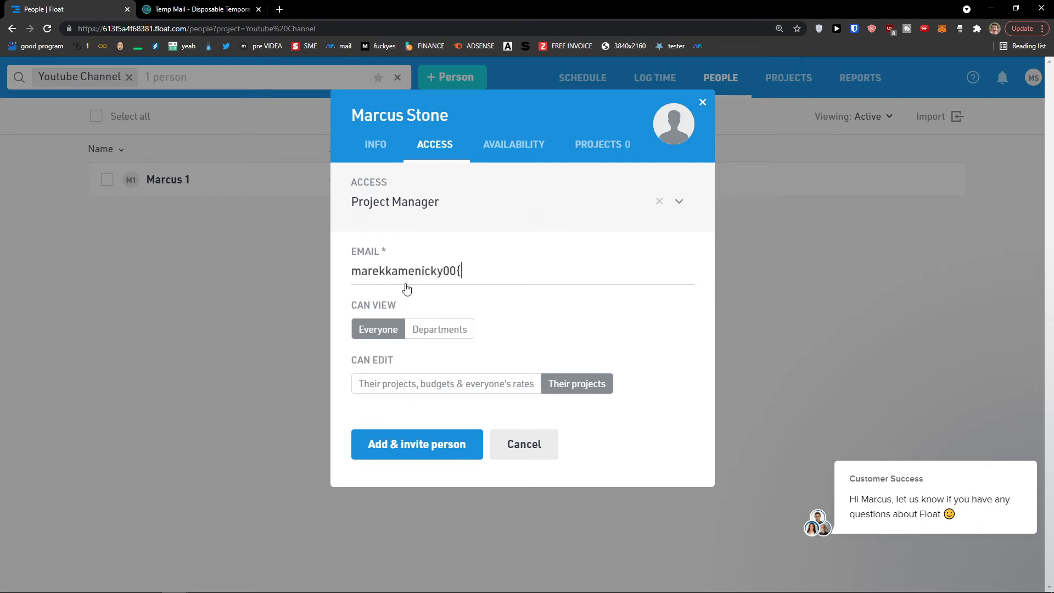
# - Assign the new CEO to Youtube Channel and add and invite them
pyautogui.click(523, 147)
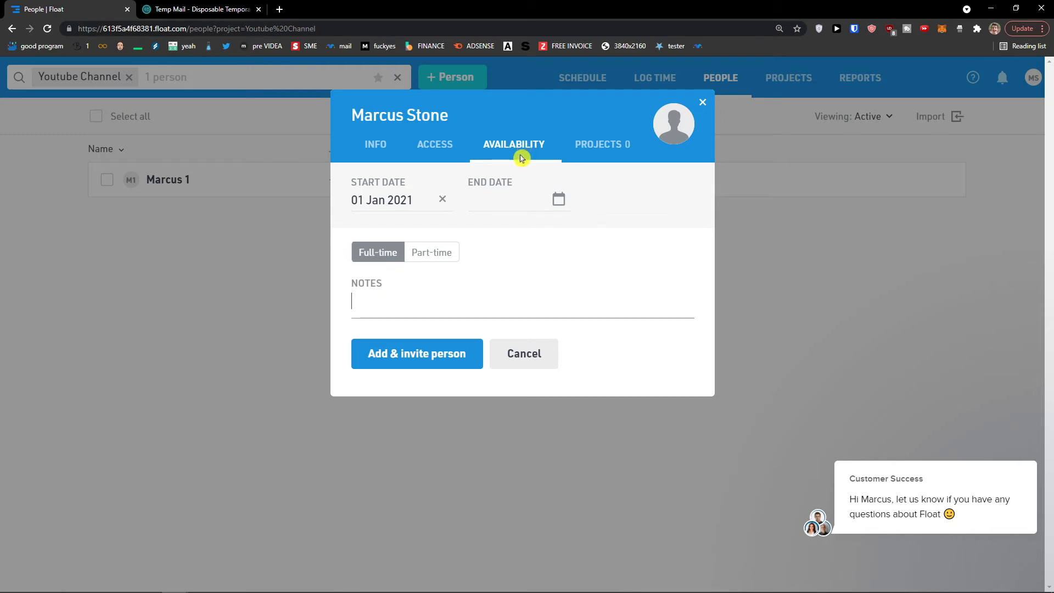
pyautogui.click(411, 208)
pyautogui.click(608, 276)
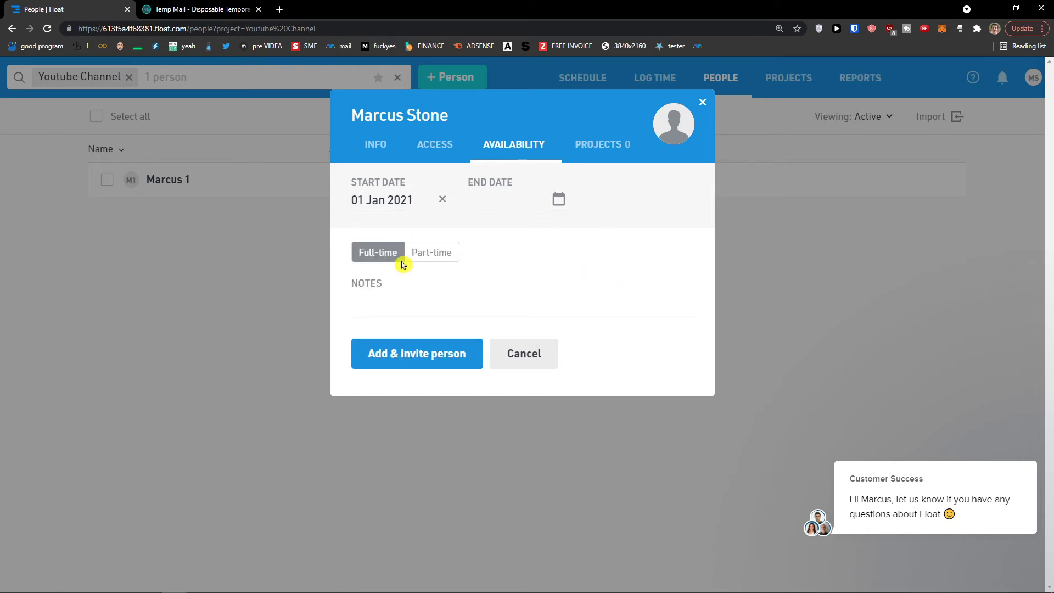
pyautogui.click(592, 159)
pyautogui.click(515, 206)
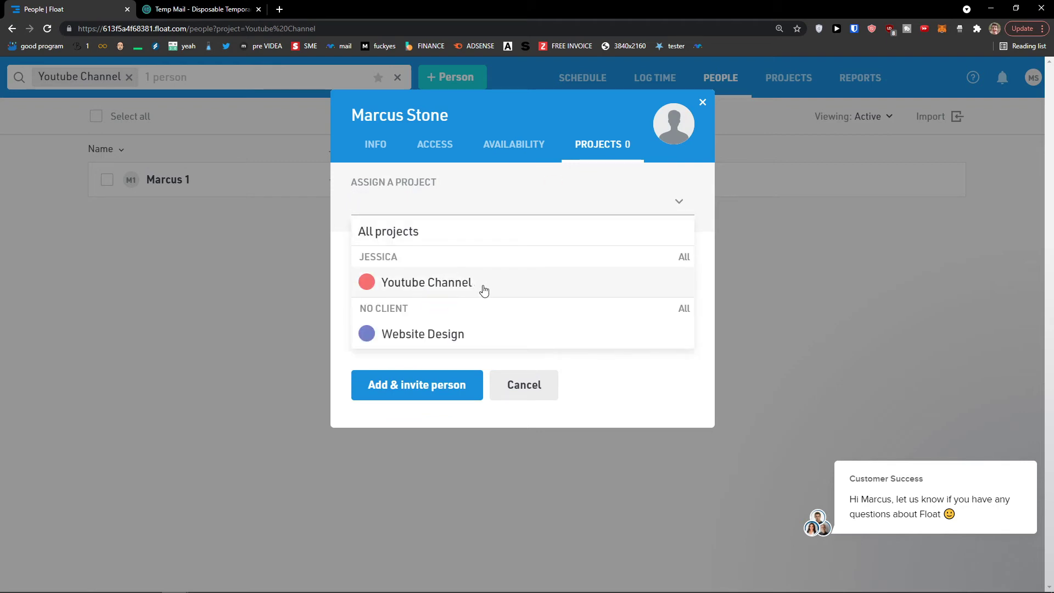
pyautogui.click(502, 284)
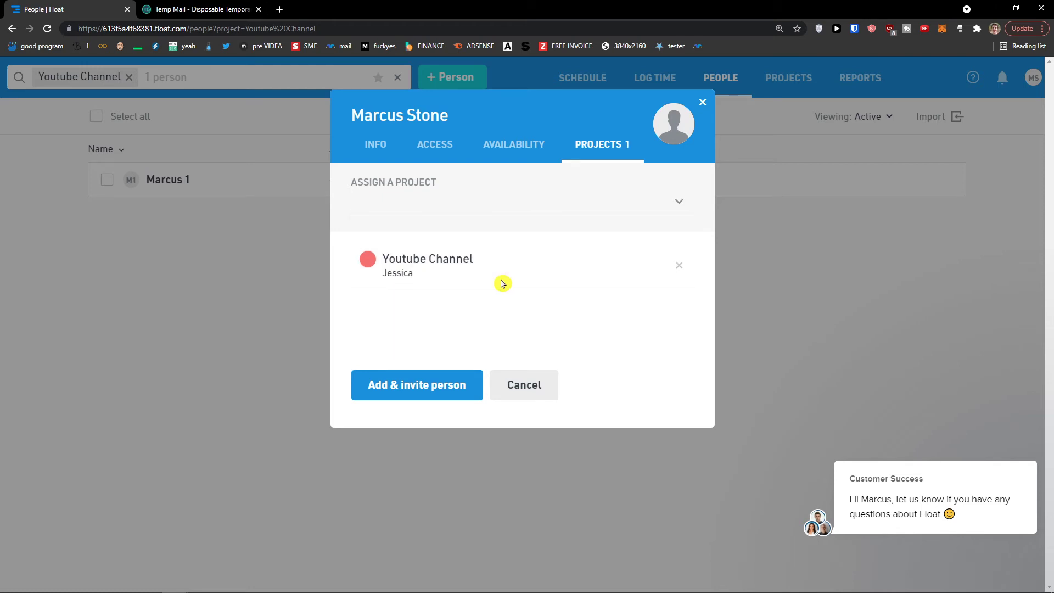
pyautogui.click(430, 394)
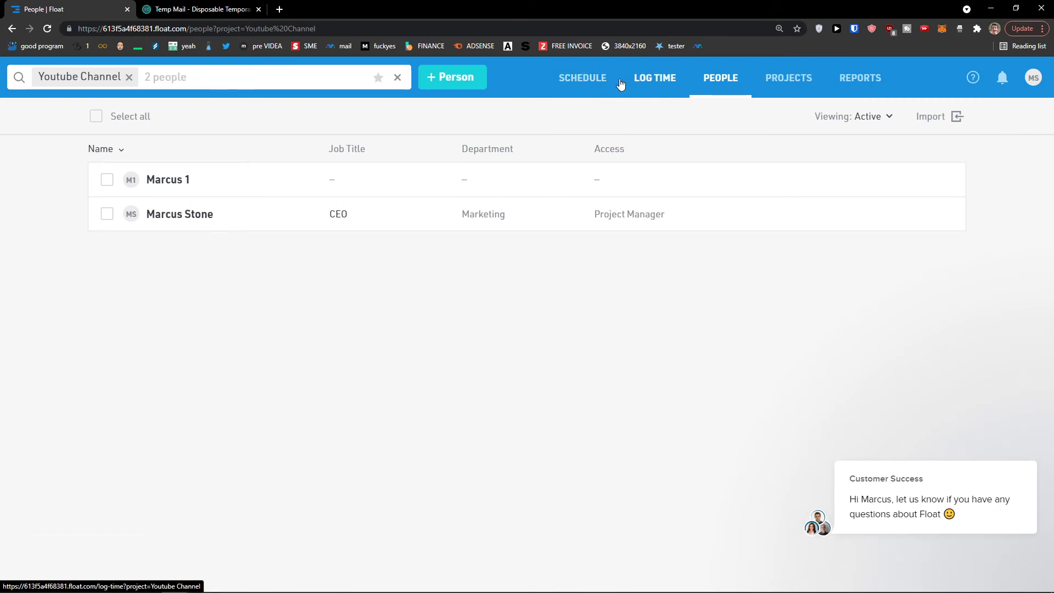
pyautogui.click(601, 83)
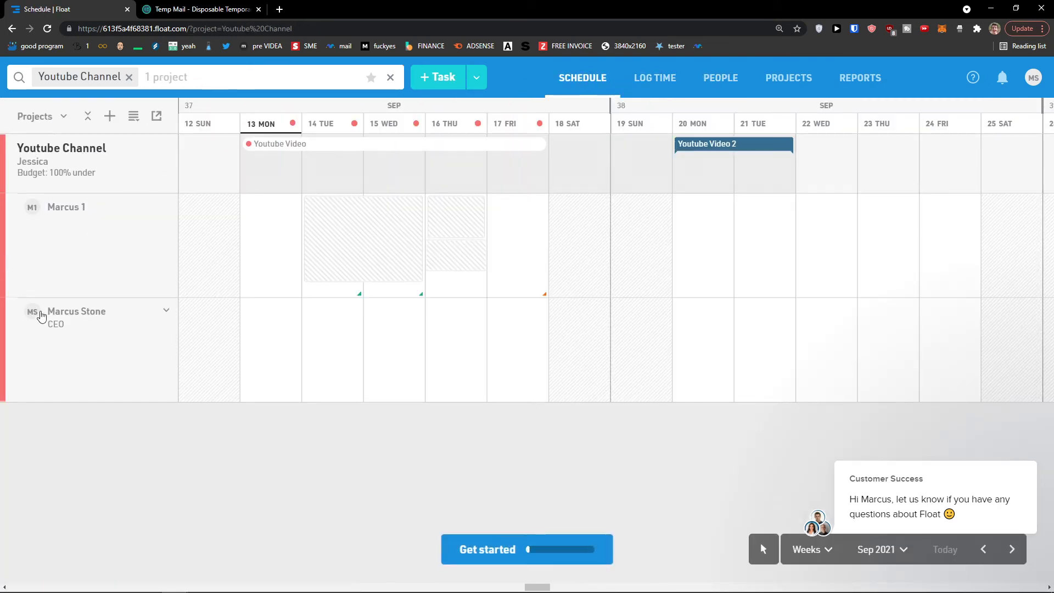
# - Look over the details of the first team member and the new CEO
pyautogui.click(82, 256)
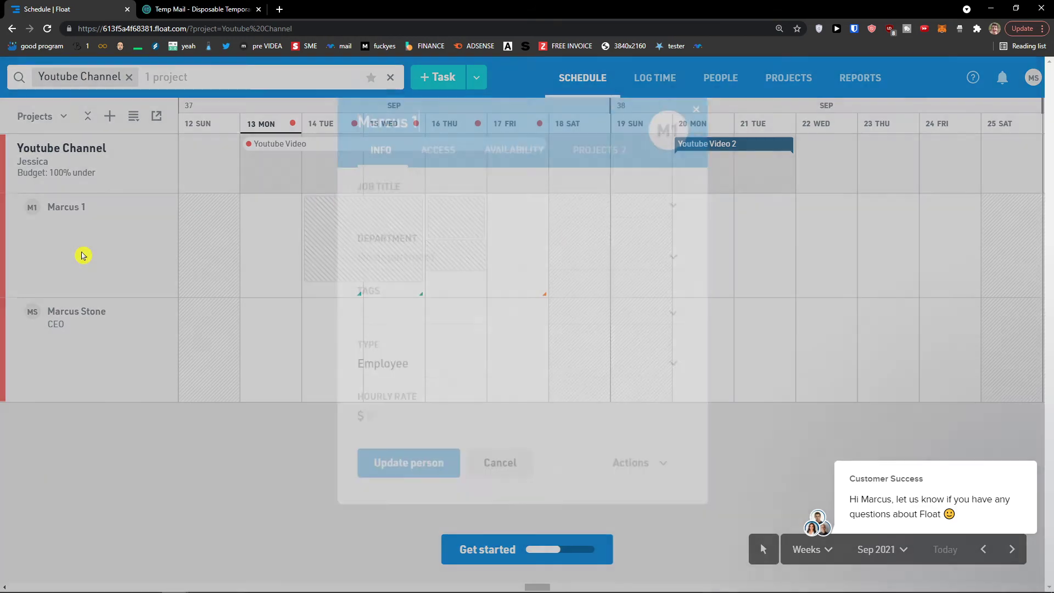
pyautogui.click(703, 103)
pyautogui.click(158, 317)
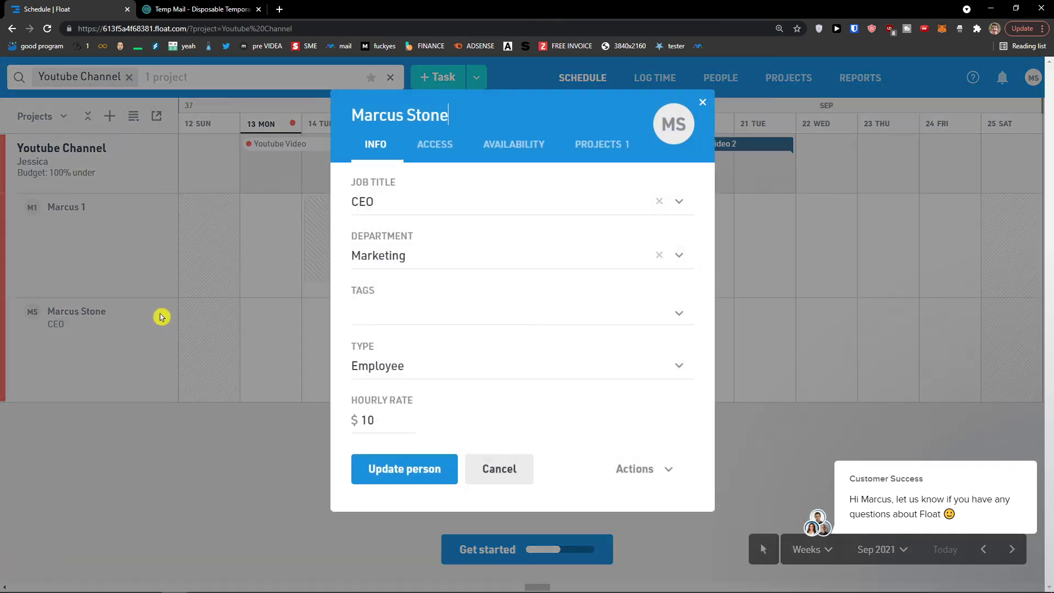
pyautogui.click(703, 103)
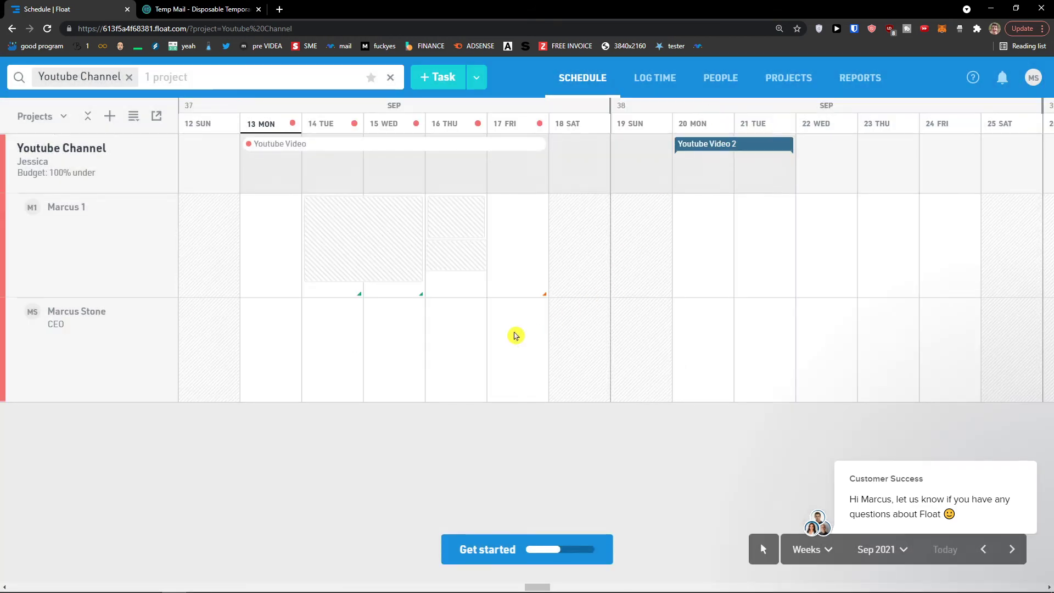
# - Draft a 17 Sep task for the CEO, discard it, and toggle the add menu
pyautogui.click(516, 335)
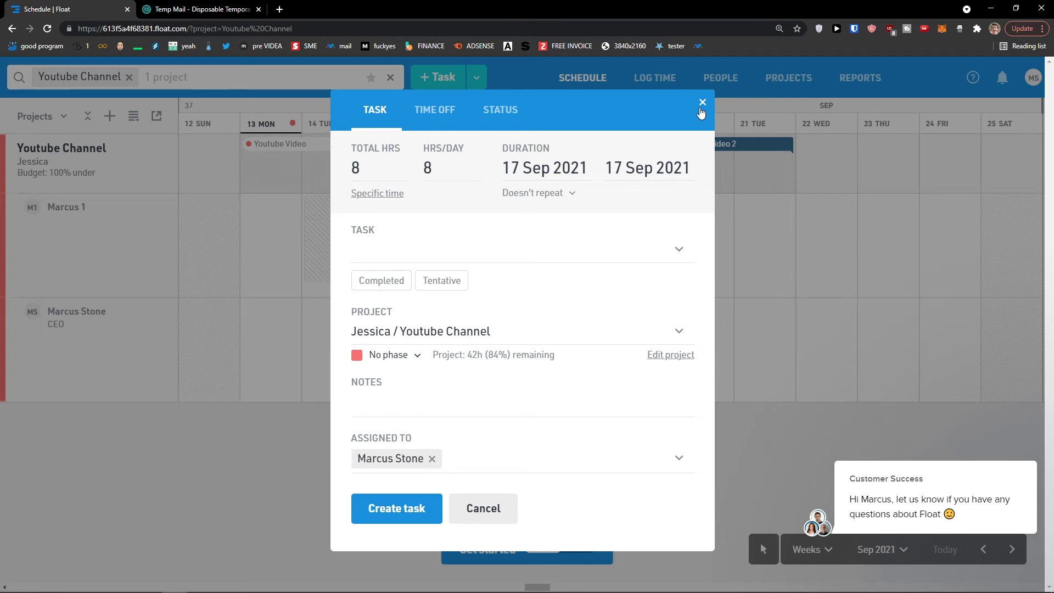
pyautogui.click(702, 104)
pyautogui.click(476, 79)
pyautogui.click(475, 79)
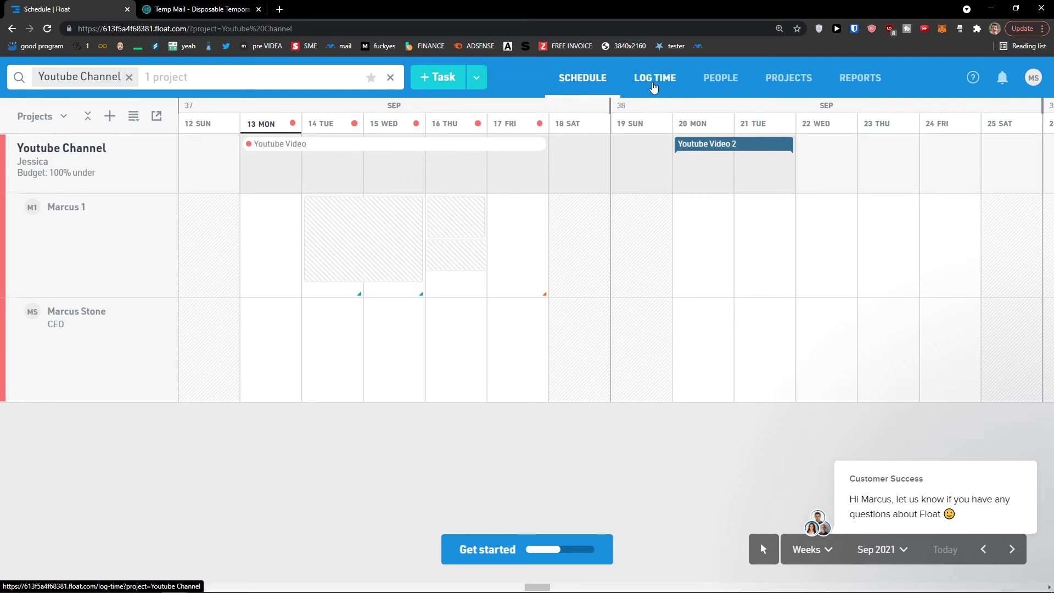
# - Go to the Log Time page and dismiss its introduction
pyautogui.click(653, 87)
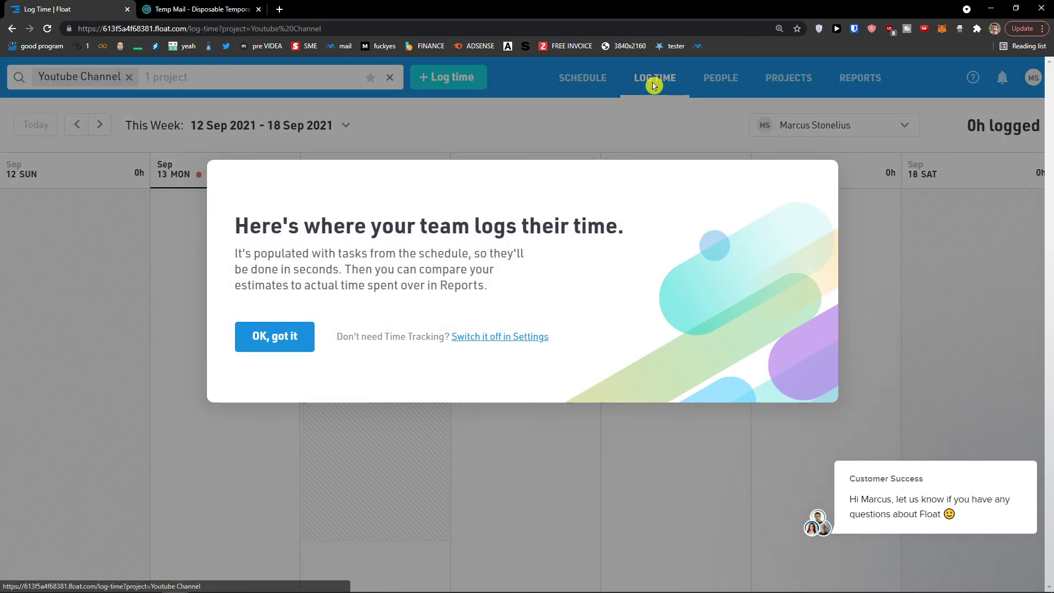
pyautogui.click(285, 344)
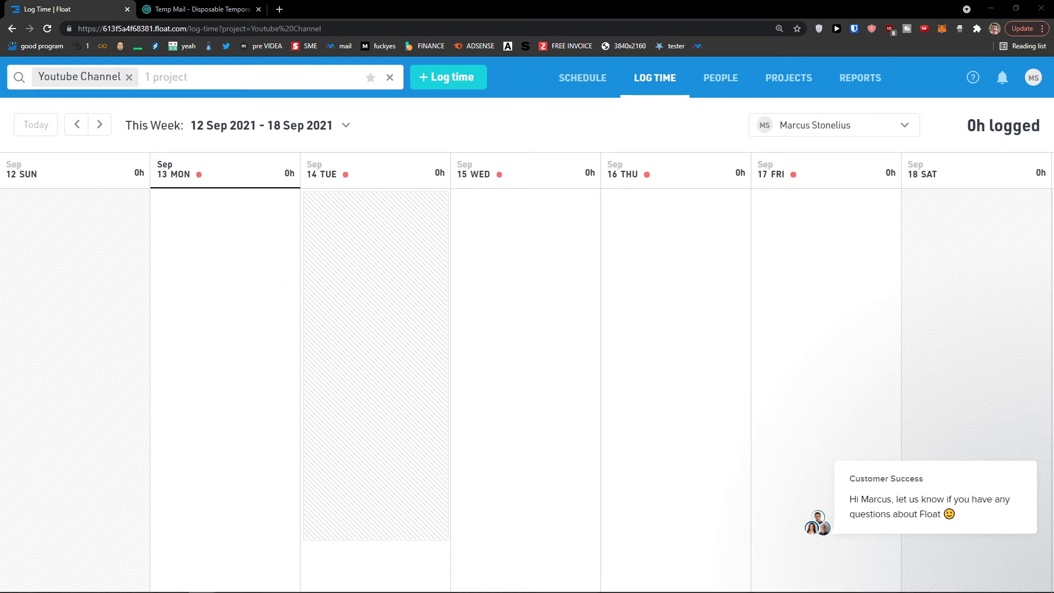
pyautogui.click(280, 9)
pyautogui.moveTo(311, 5); pyautogui.dragTo(316, 0)
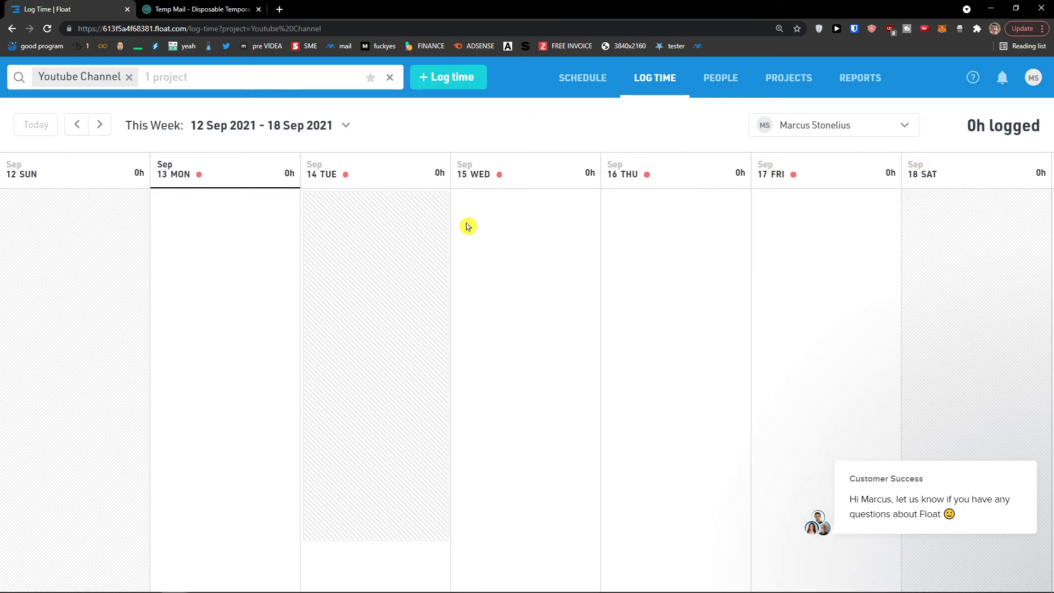
# - Draft a 5 hours-per-day Youtube Channel entry for Wednesday 15 Sep, then reopen it
pyautogui.click(497, 226)
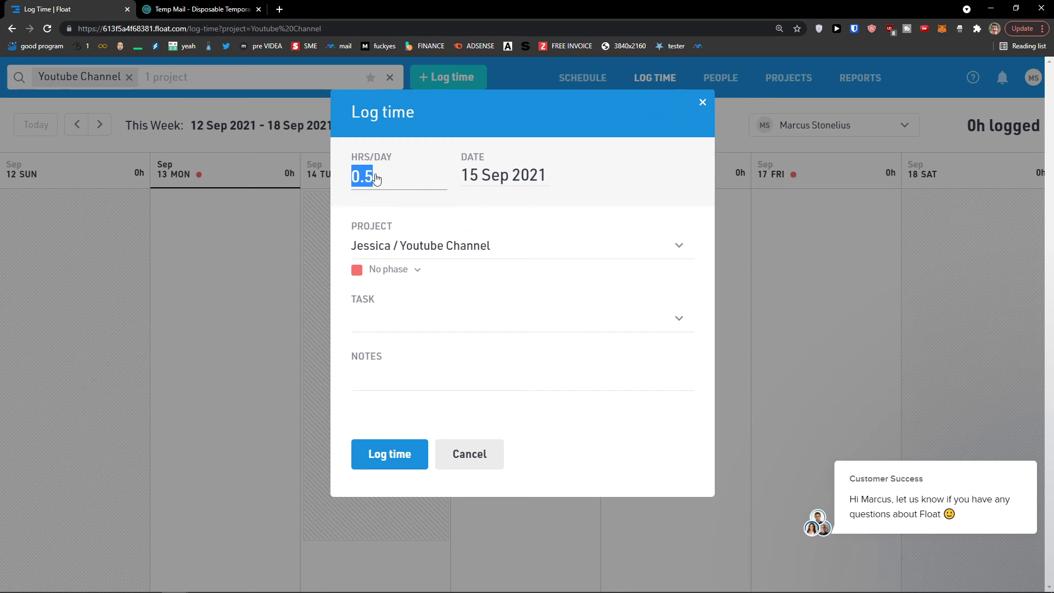
pyautogui.write('5')
pyautogui.click(463, 209)
pyautogui.click(478, 321)
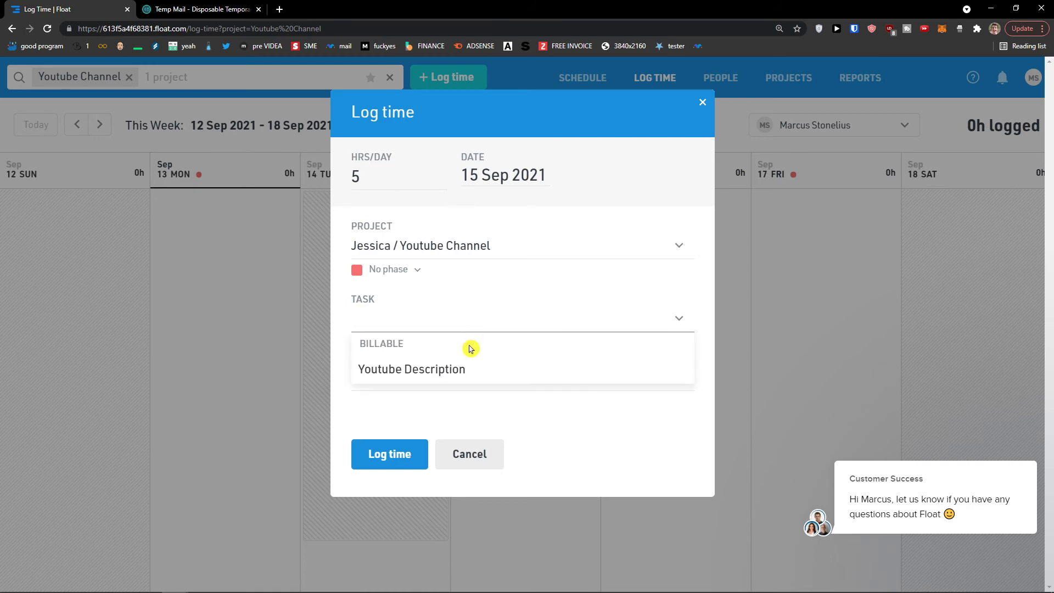
pyautogui.click(702, 103)
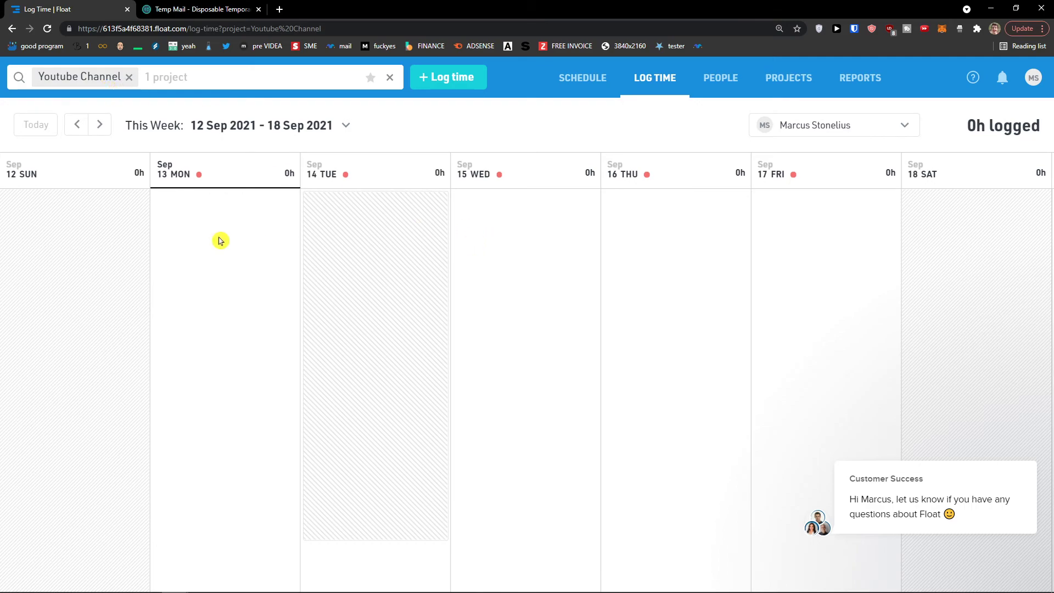
pyautogui.click(497, 236)
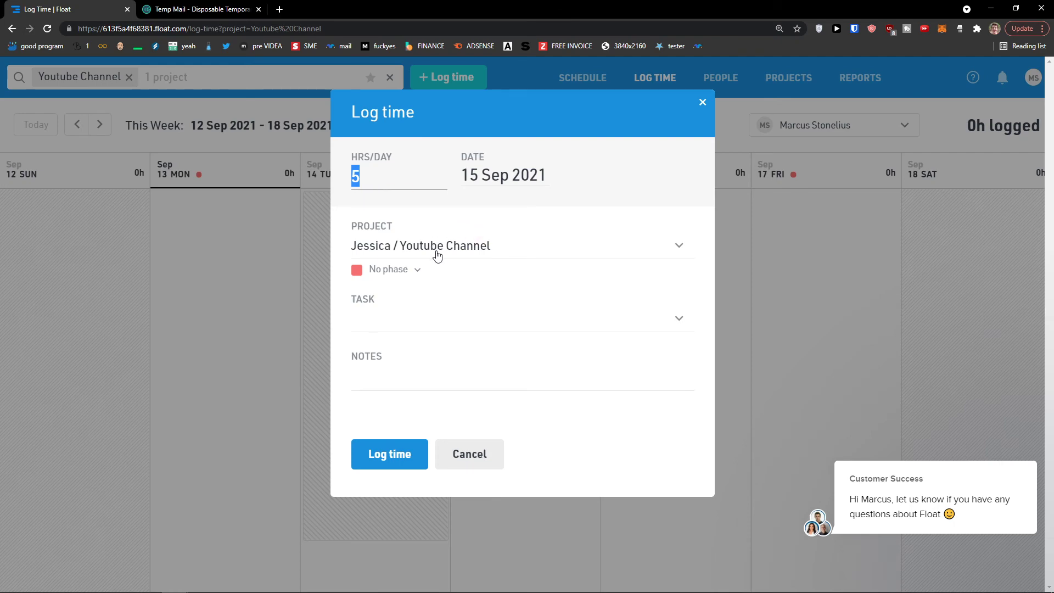
# - Log 5 hours on Wednesday 15 Sep under a new 'Youtube SEO' task, then return to the schedule
pyautogui.click(405, 318)
pyautogui.click(405, 365)
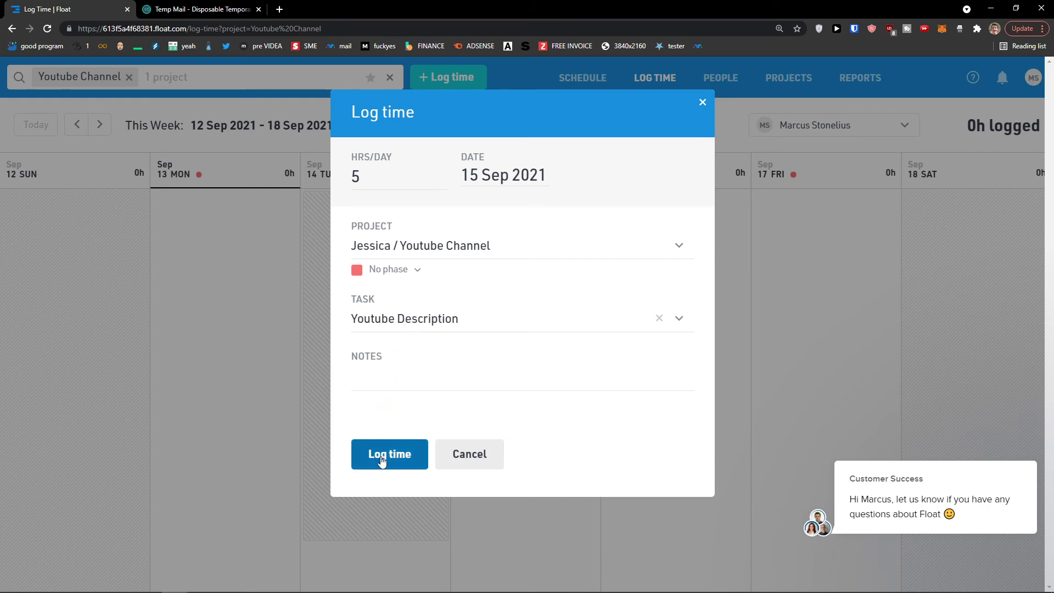
pyautogui.click(657, 319)
pyautogui.click(607, 322)
pyautogui.write('as')
pyautogui.press('BackSpace')
pyautogui.press('BackSpace')
pyautogui.write('Youtube SEO')
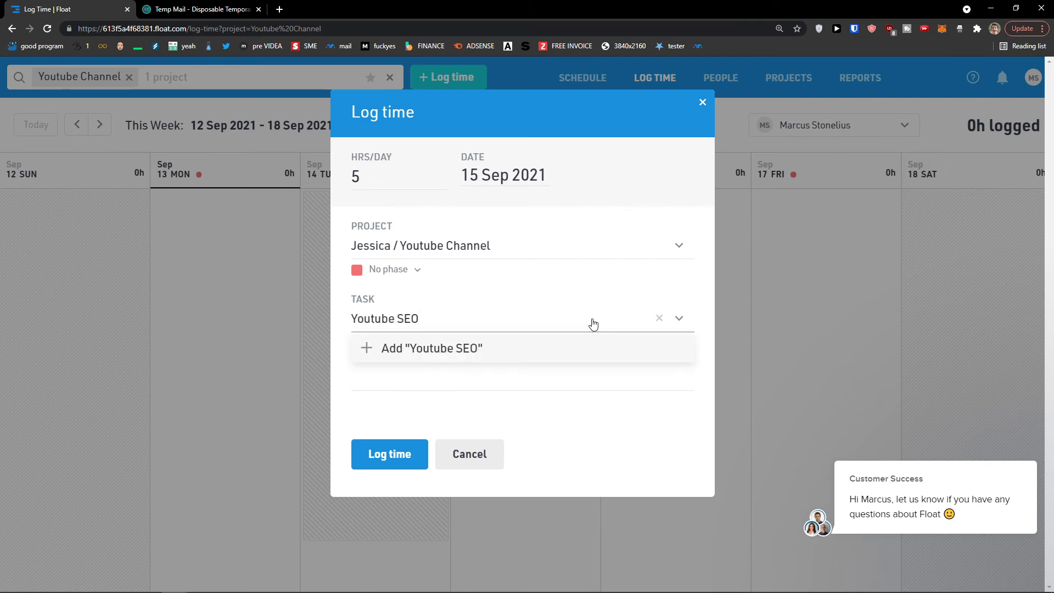
pyautogui.click(567, 337)
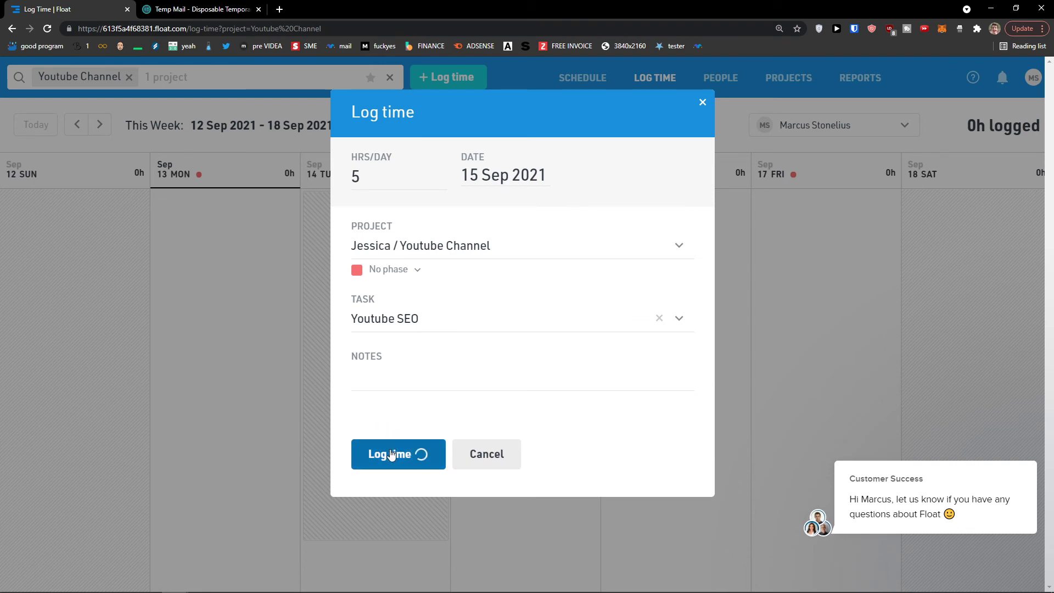
pyautogui.click(392, 454)
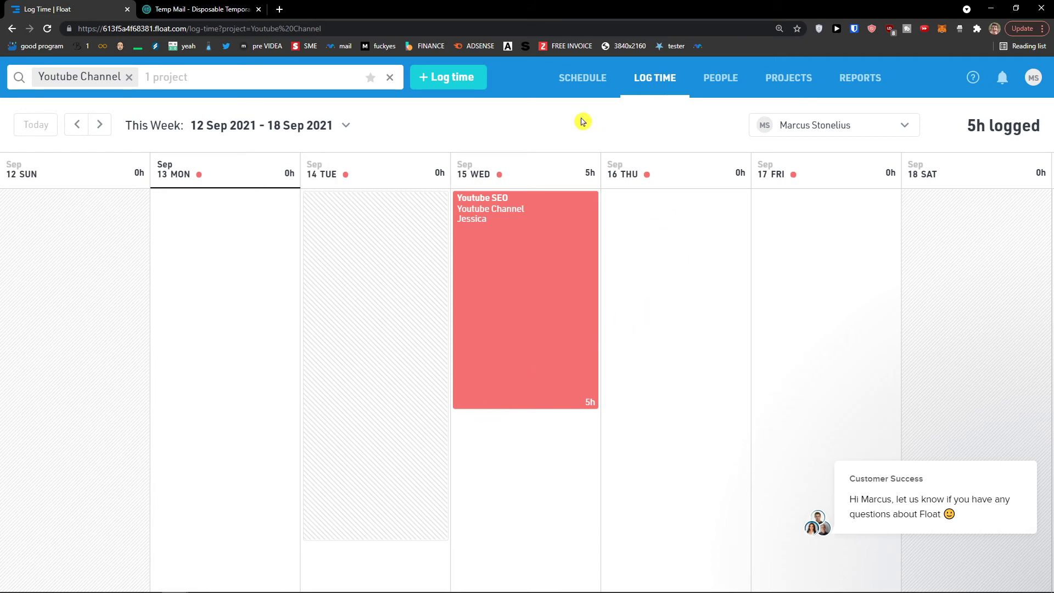
pyautogui.click(576, 90)
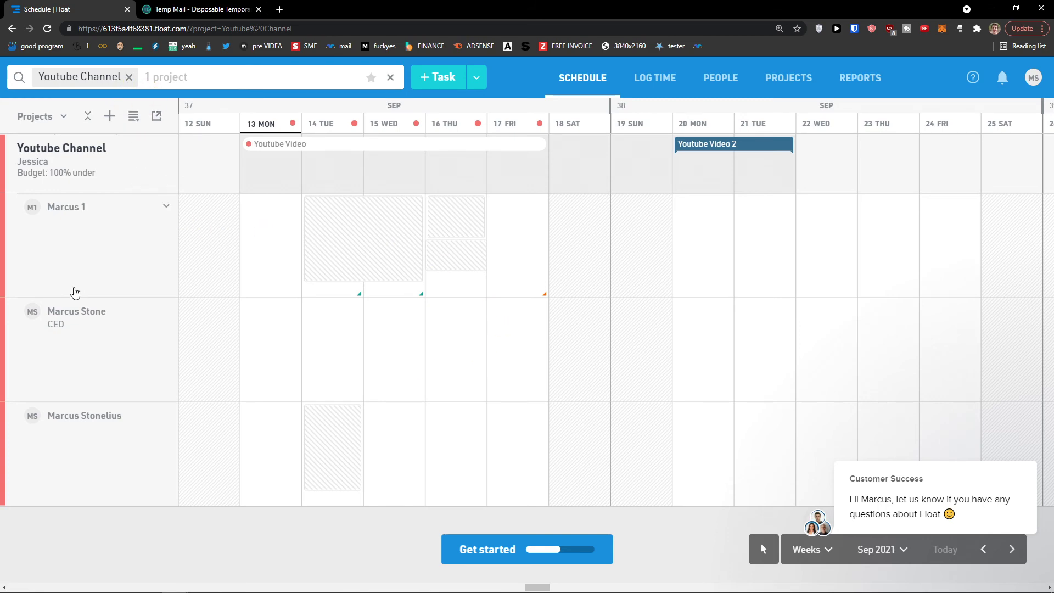
# - Switch the timesheet to the other Youtube Channel team member
pyautogui.click(653, 80)
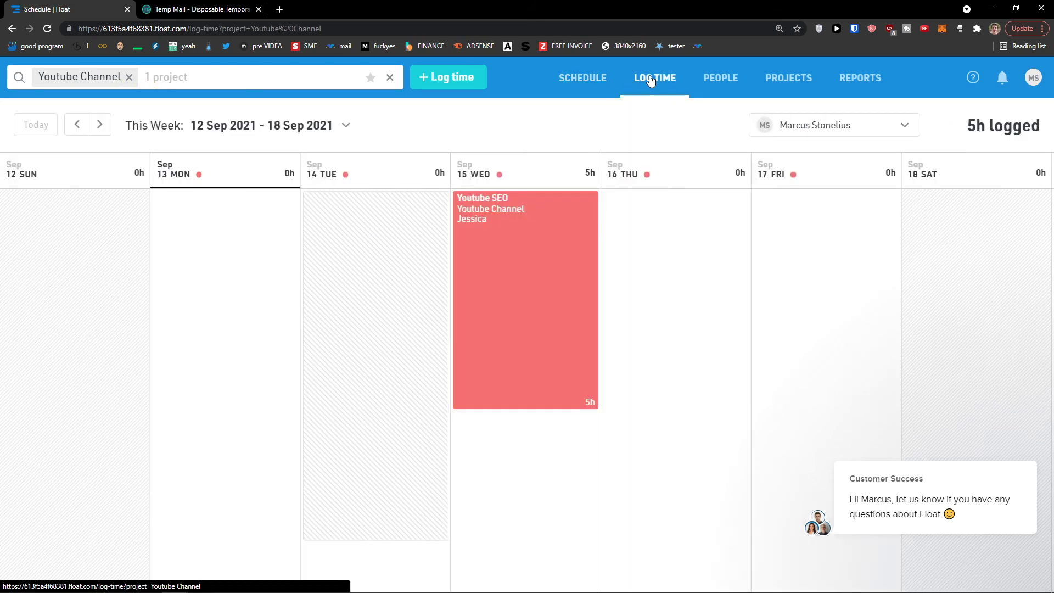
pyautogui.click(624, 230)
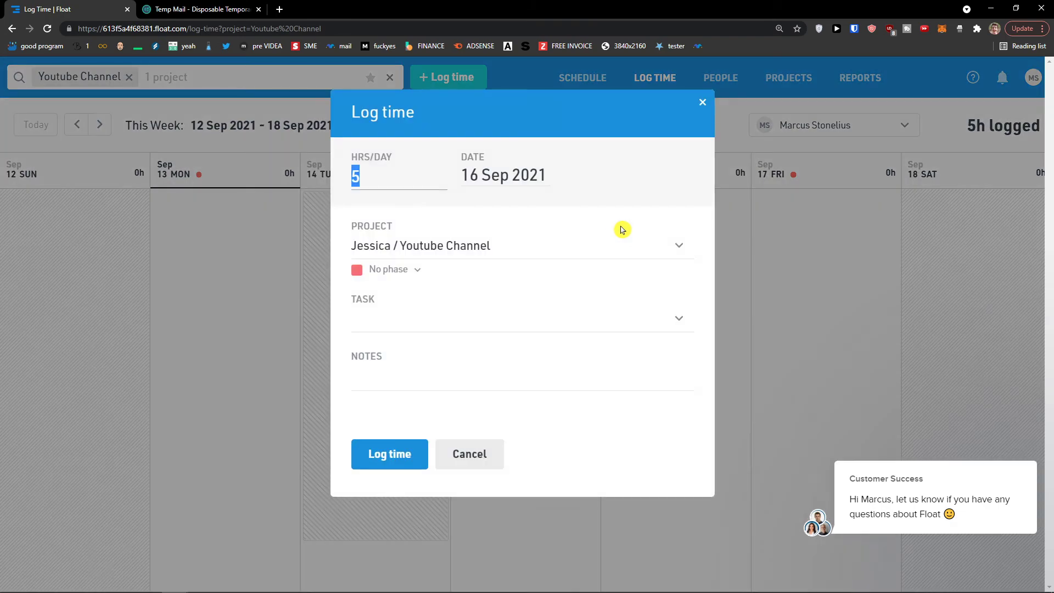
pyautogui.click(704, 103)
pyautogui.click(782, 122)
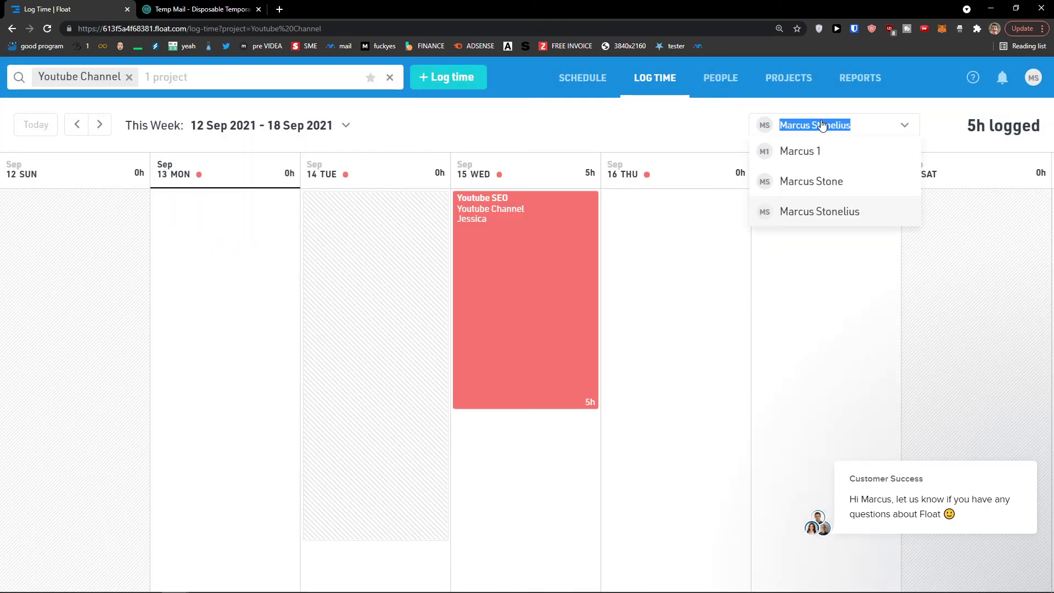
pyautogui.click(801, 183)
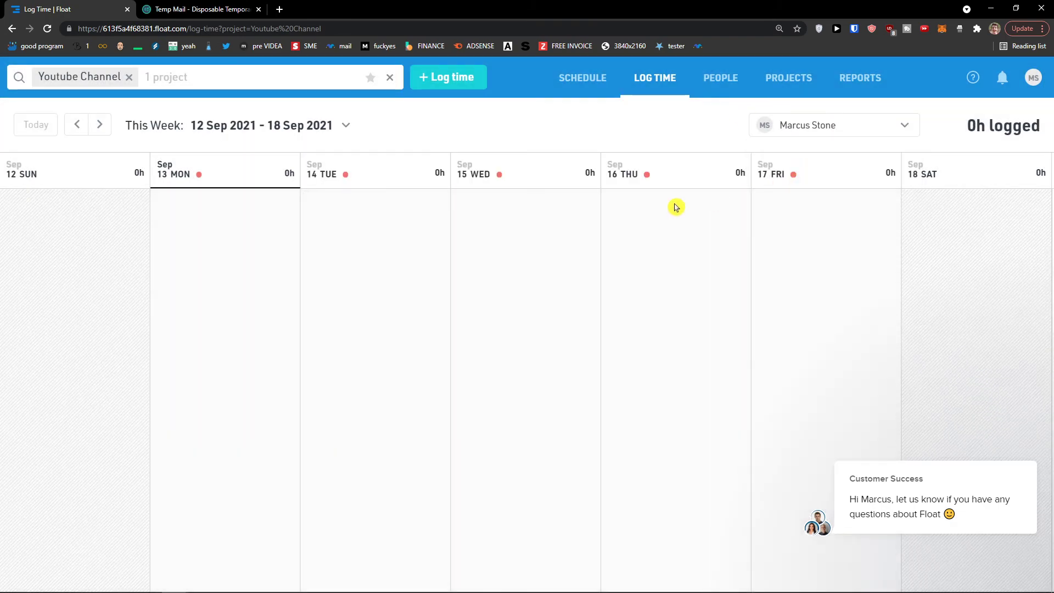
# - Log 3 hours of Youtube Description on Thursday 16 Sep for that member
pyautogui.click(617, 230)
pyautogui.click(418, 319)
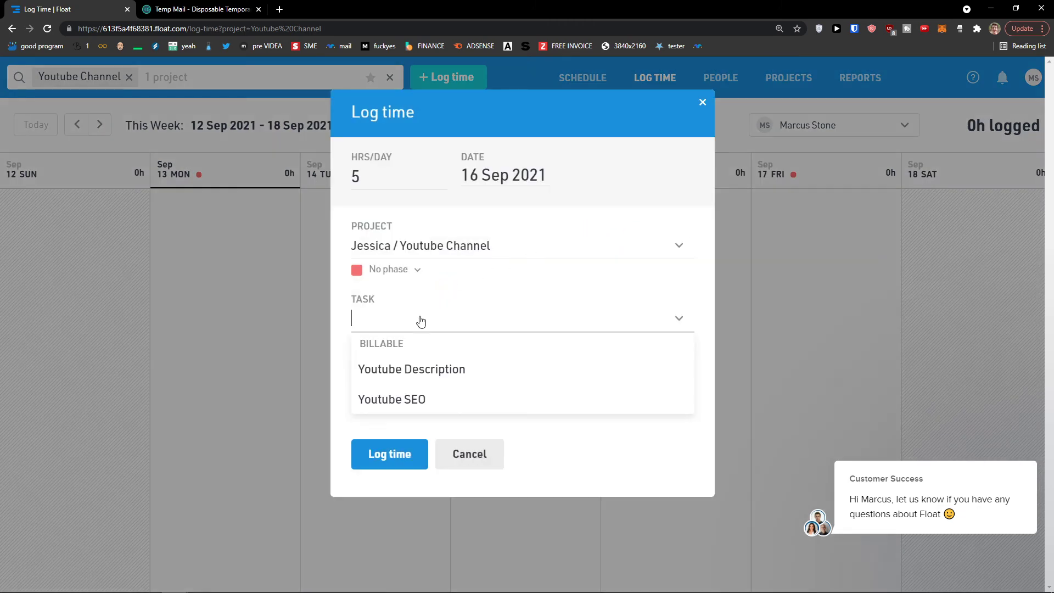
pyautogui.click(406, 377)
pyautogui.doubleClick(388, 182)
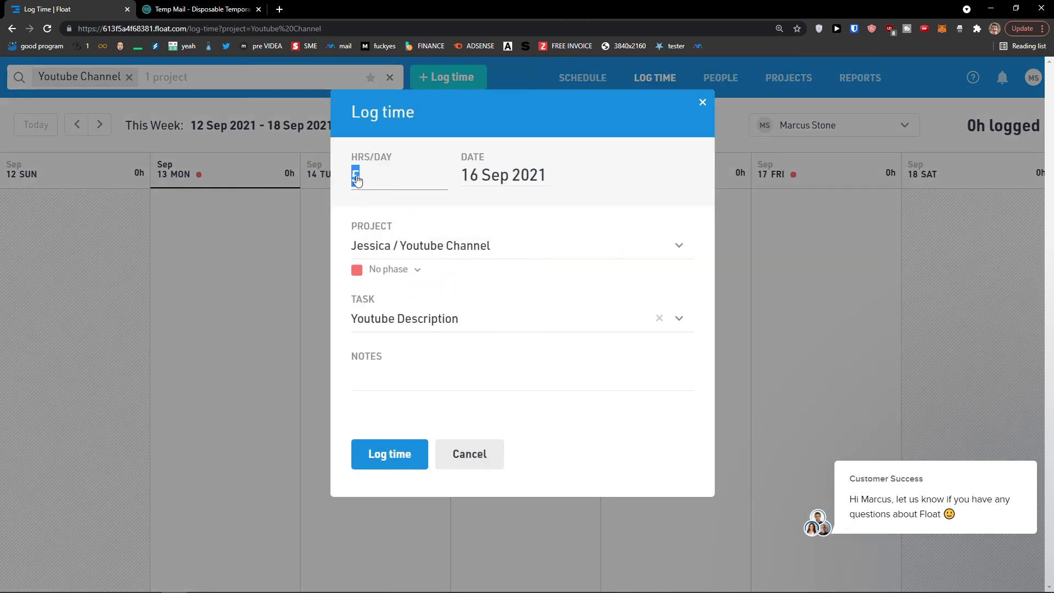
pyautogui.write('3')
pyautogui.click(401, 454)
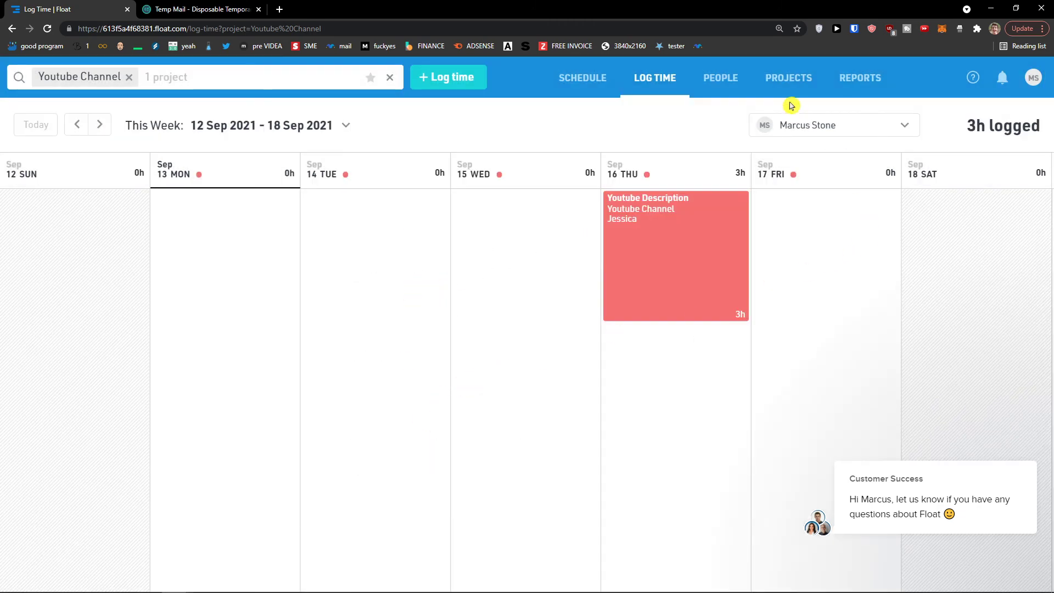
pyautogui.click(791, 122)
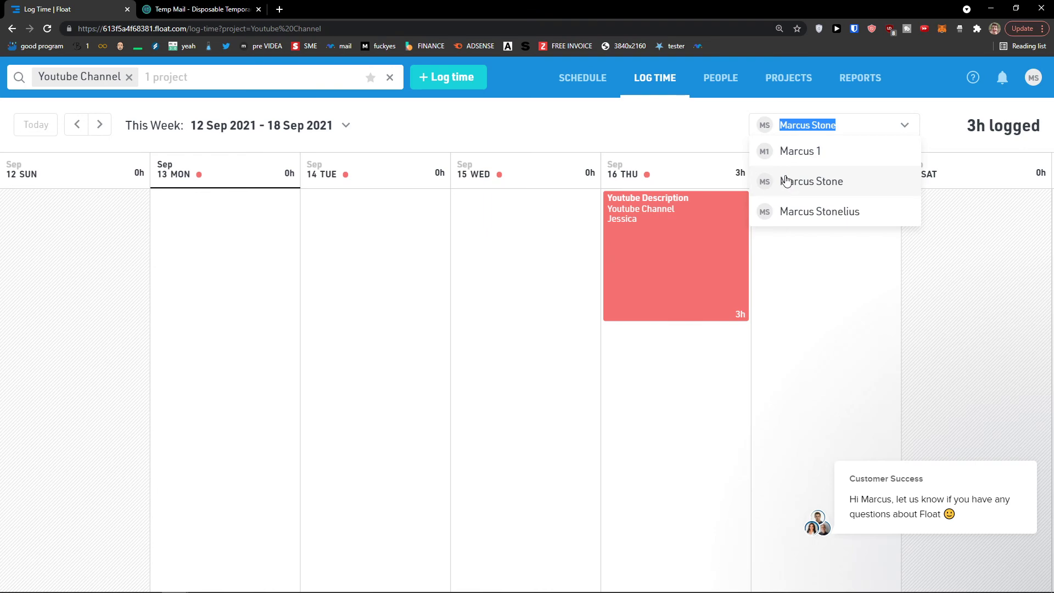
pyautogui.click(596, 87)
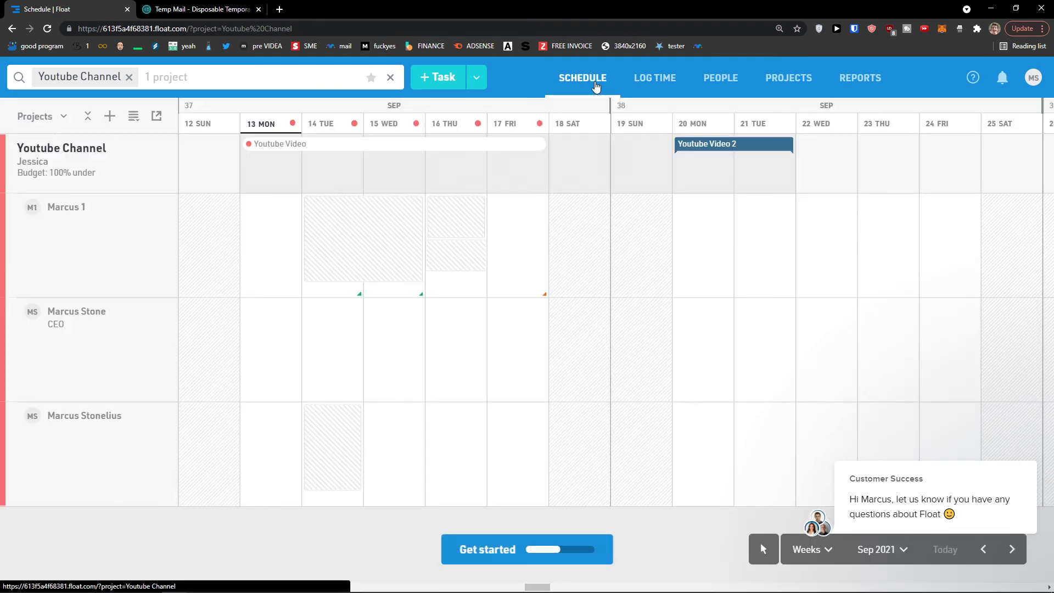
# - Try grouping the schedule by People then Projects, and collapse/expand the project's member rows
pyautogui.click(64, 119)
pyautogui.click(63, 127)
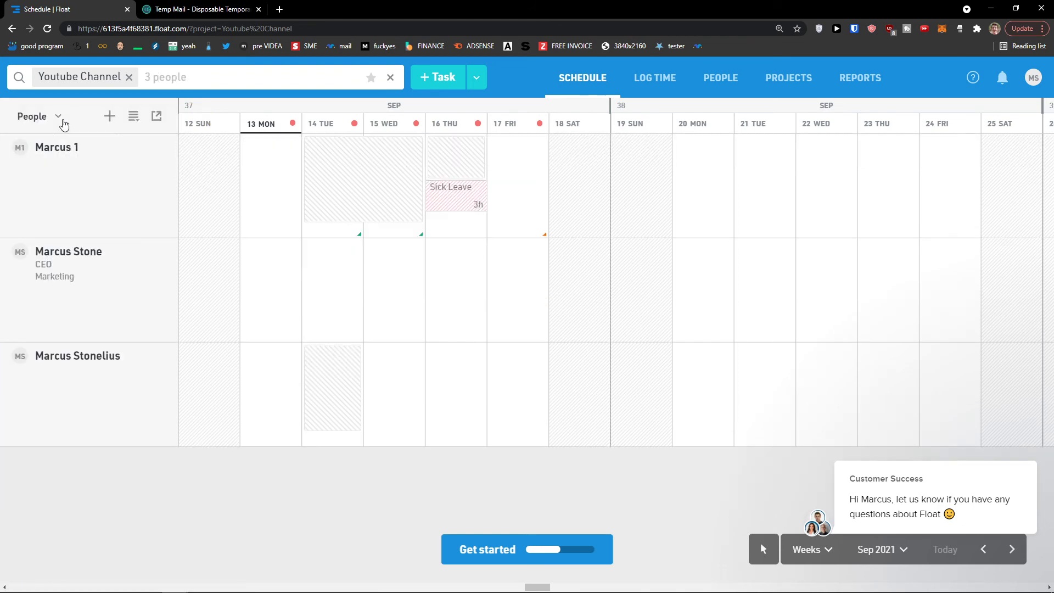
pyautogui.click(64, 119)
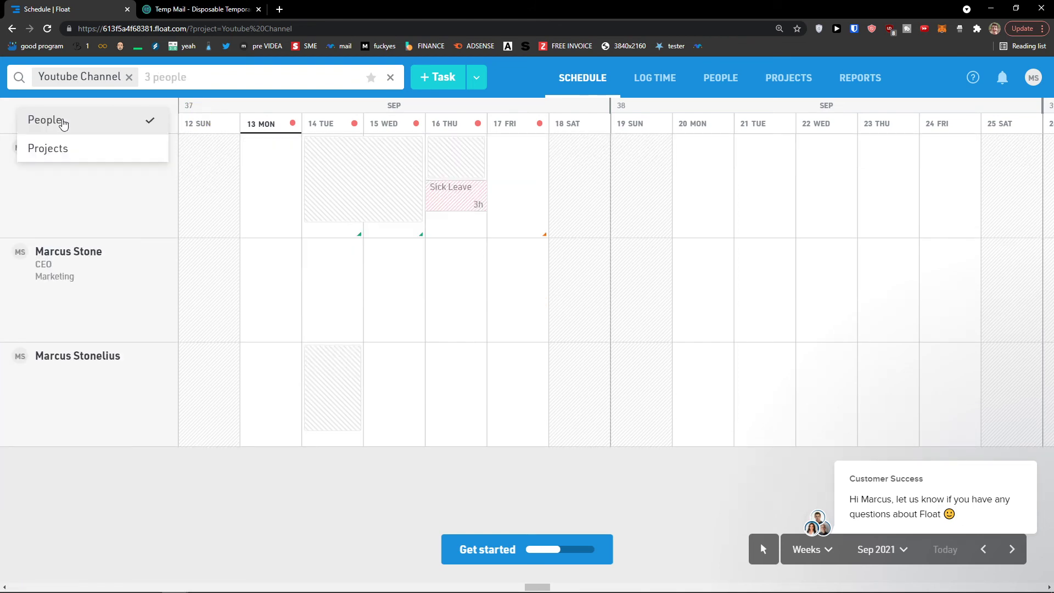
pyautogui.click(65, 147)
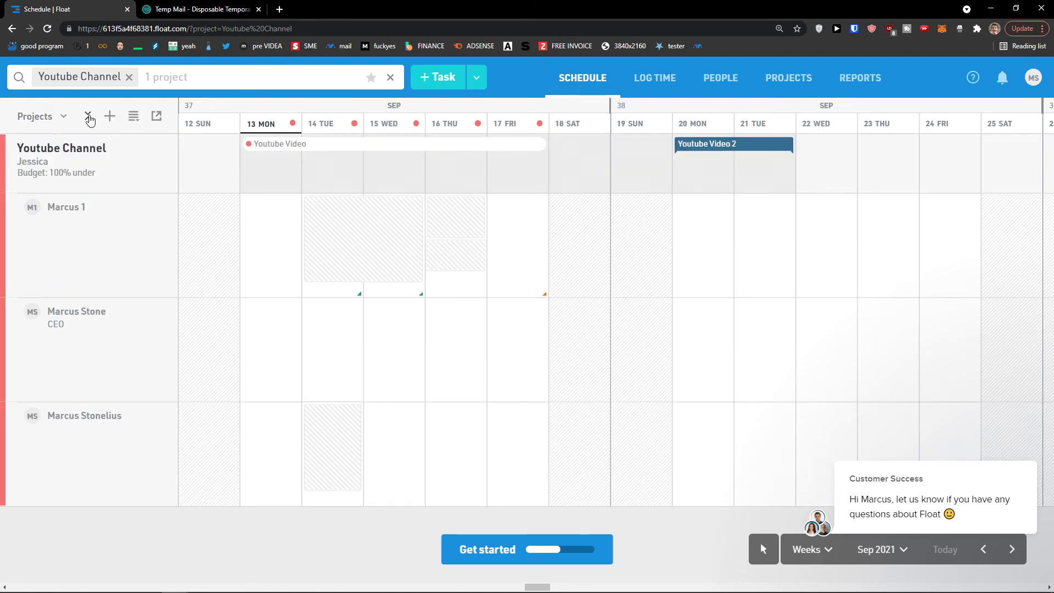
pyautogui.click(88, 117)
pyautogui.click(88, 117)
pyautogui.click(89, 118)
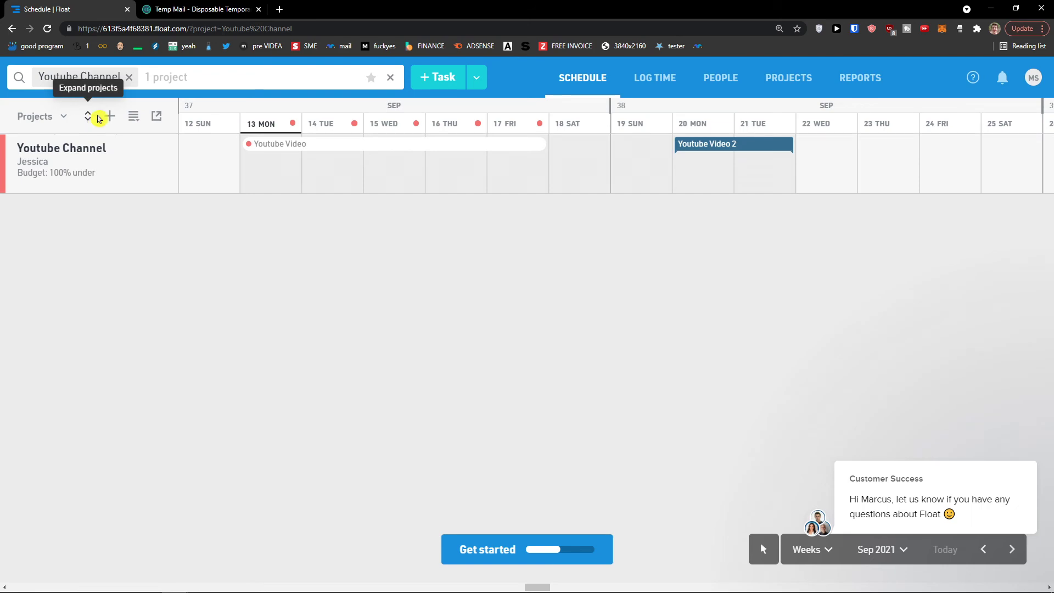
pyautogui.click(88, 117)
# - Cancel a new project form, view the sort options, then open the Youtube Channel Reports
pyautogui.click(105, 117)
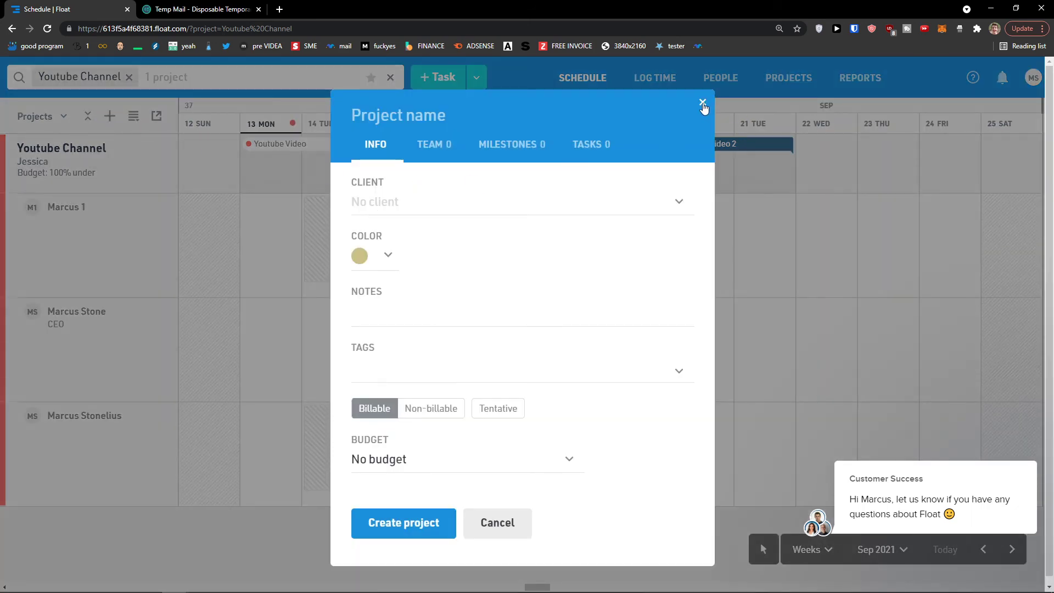
pyautogui.click(703, 102)
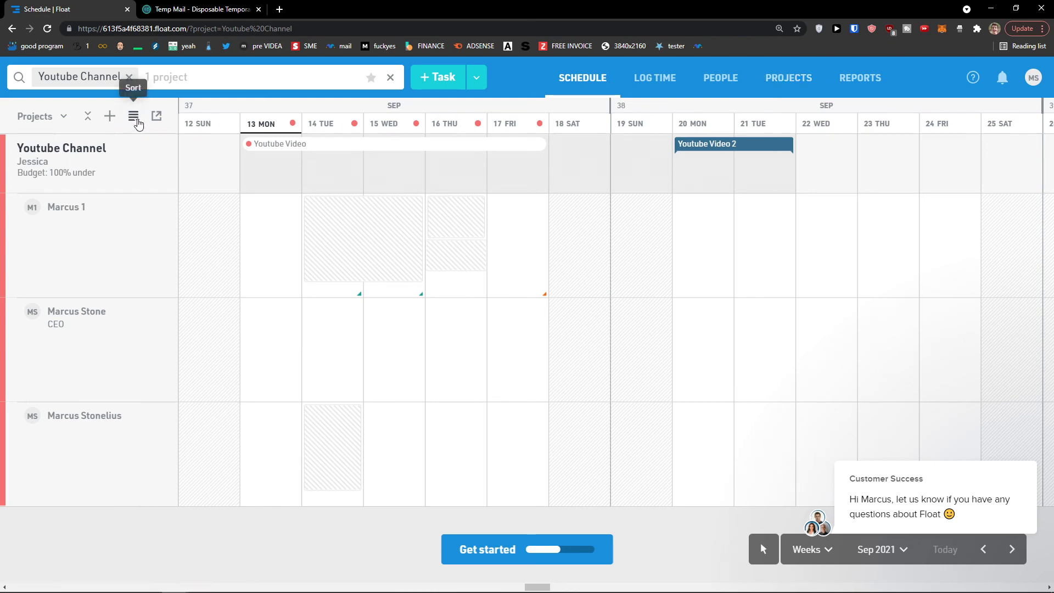
pyautogui.click(133, 117)
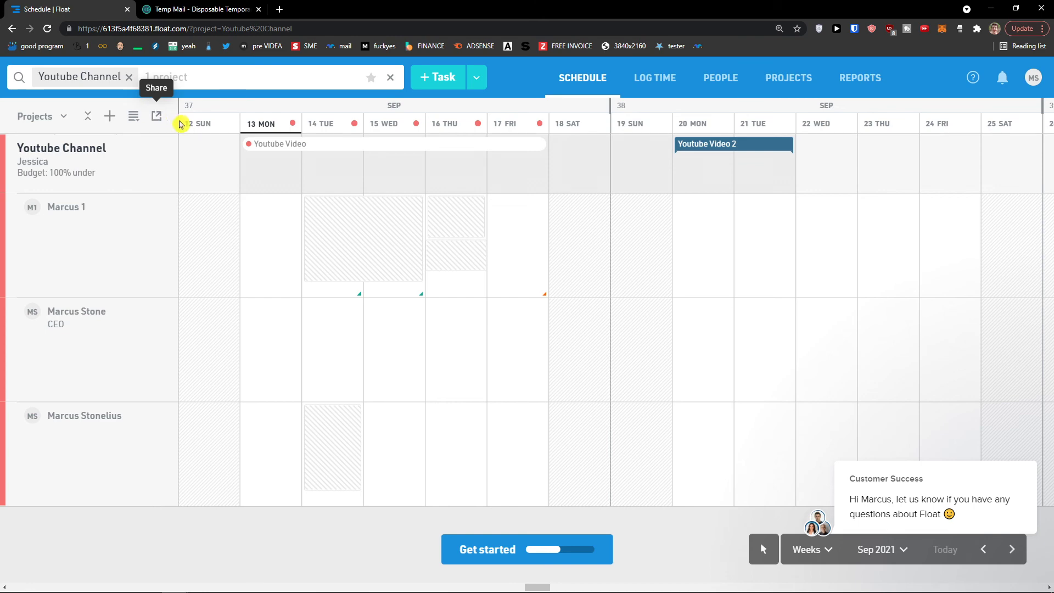
pyautogui.click(860, 77)
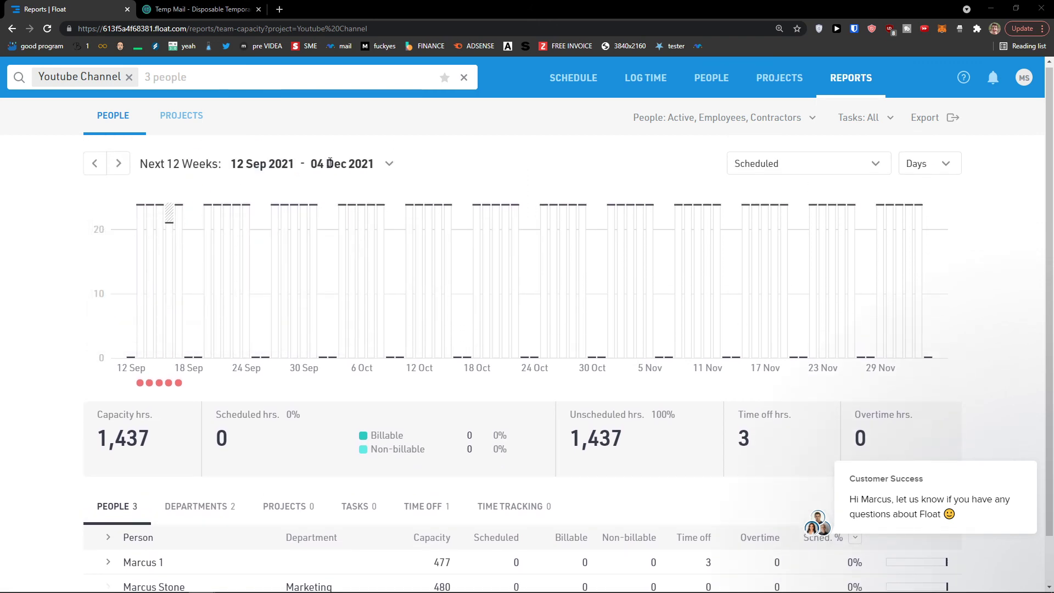
pyautogui.scroll(-1, 330, 162)
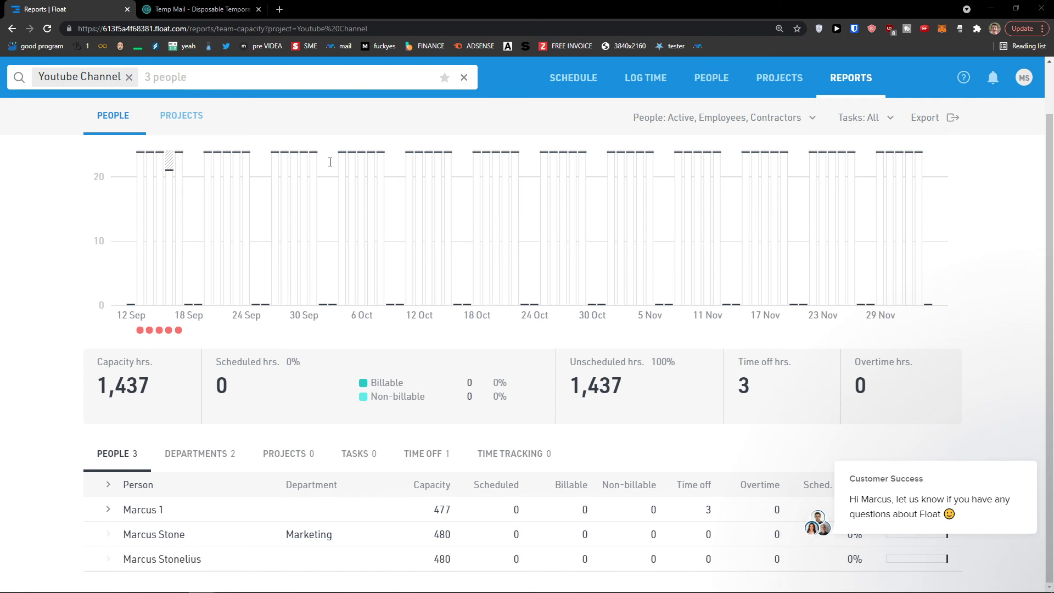
pyautogui.scroll(1, 330, 162)
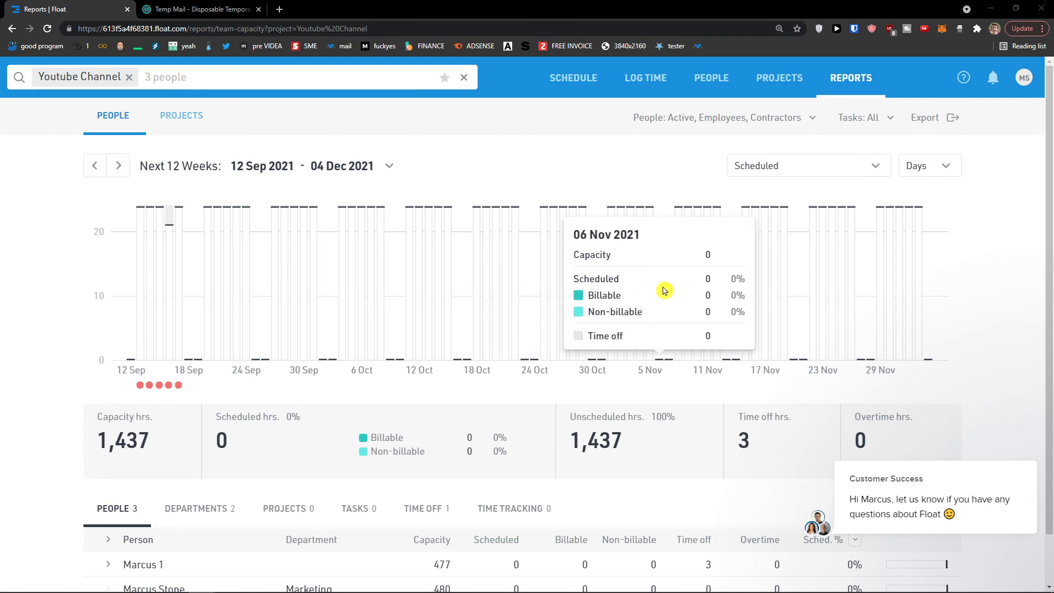
pyautogui.scroll(-1, 679, 291)
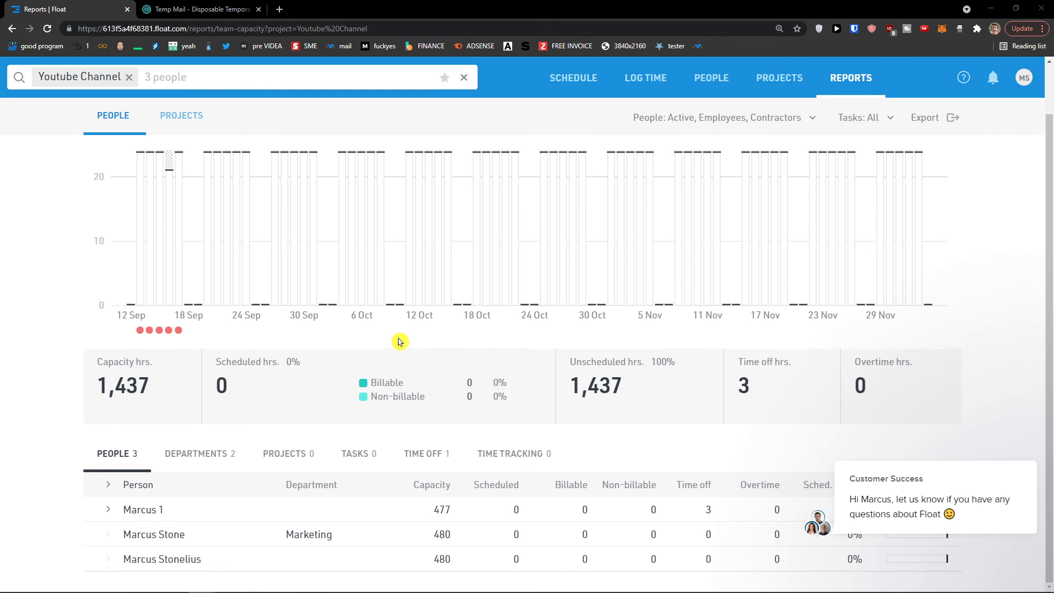
pyautogui.scroll(1, 399, 342)
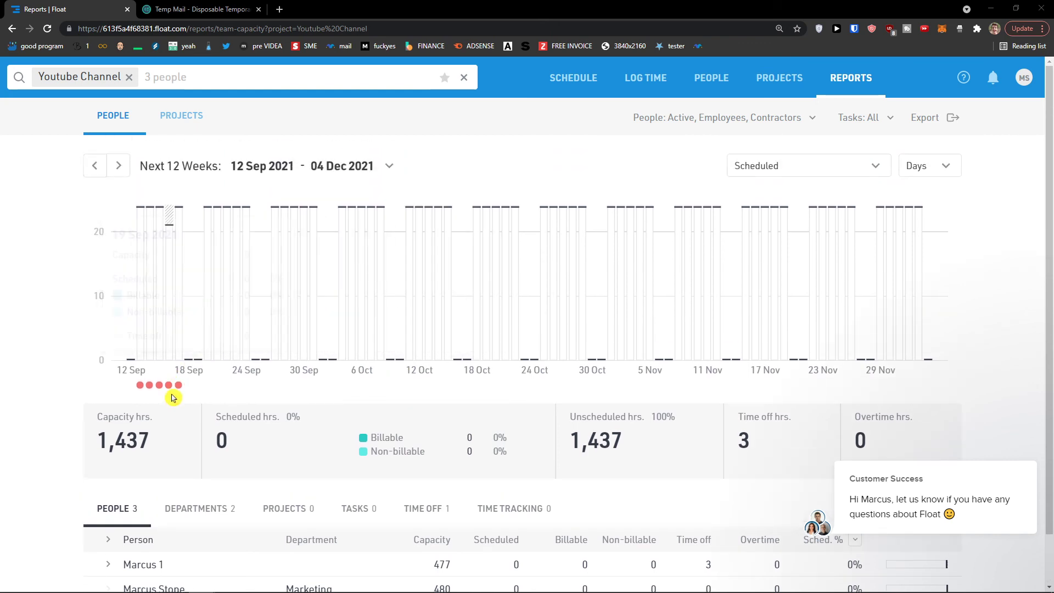
pyautogui.moveTo(177, 390)
pyautogui.scroll(-1, 354, 374)
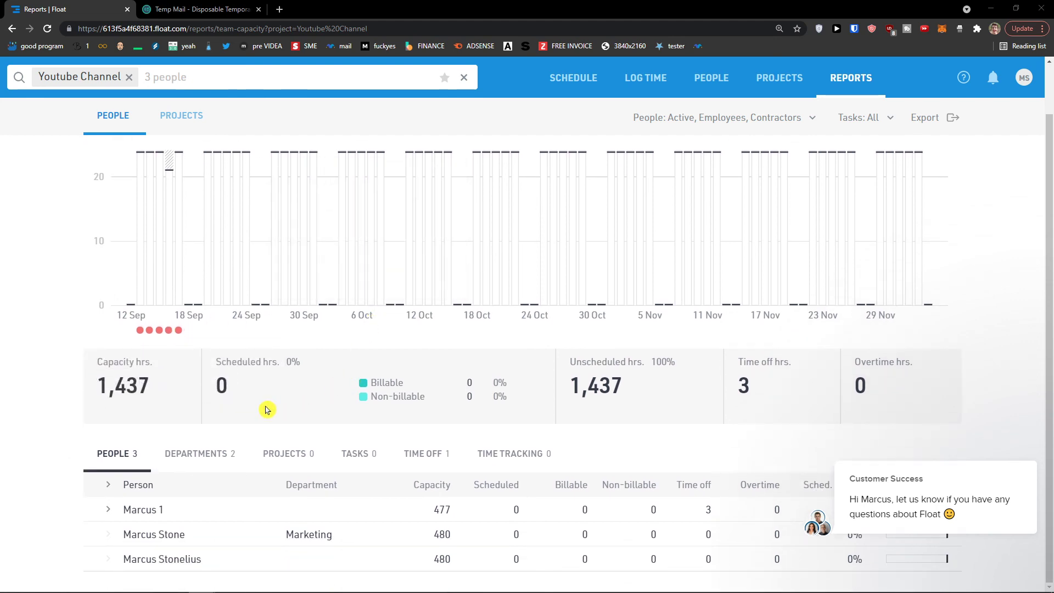
pyautogui.scroll(1, 530, 514)
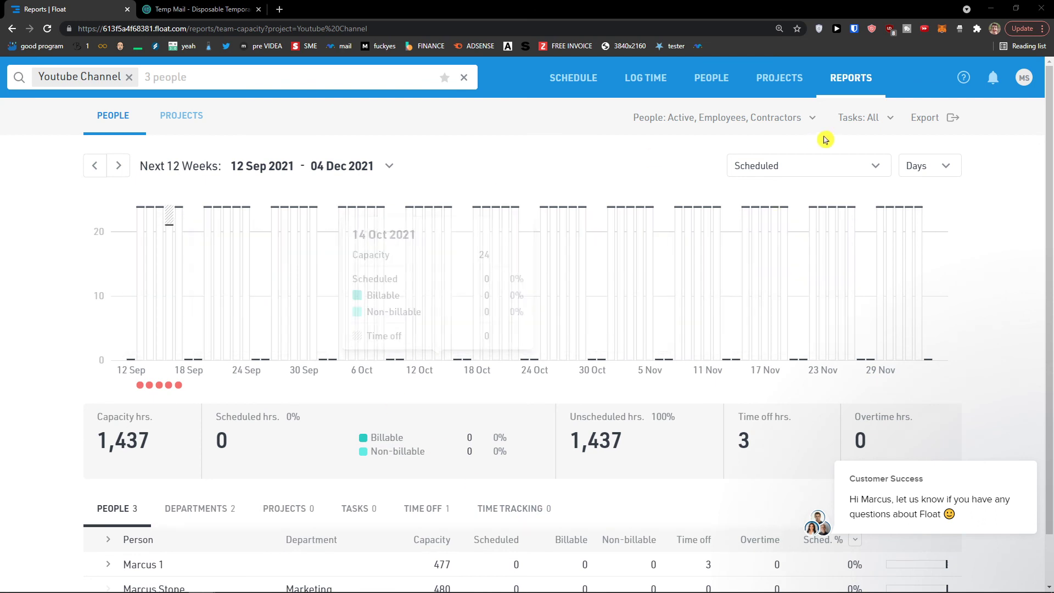
# - Set the report date range to 12–29 Sep 2021
pyautogui.click(930, 164)
pyautogui.click(333, 166)
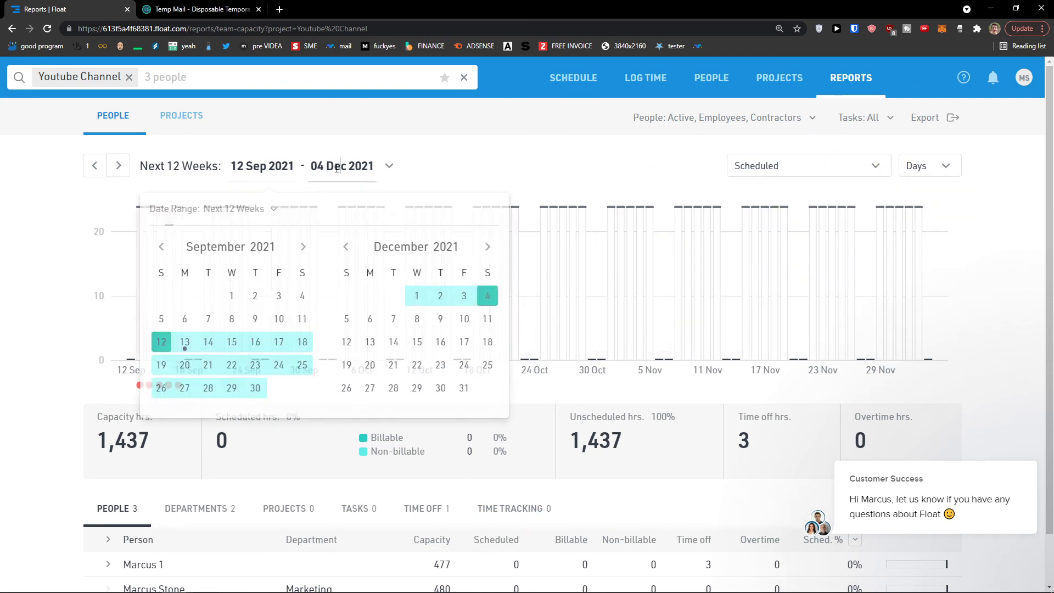
pyautogui.click(162, 343)
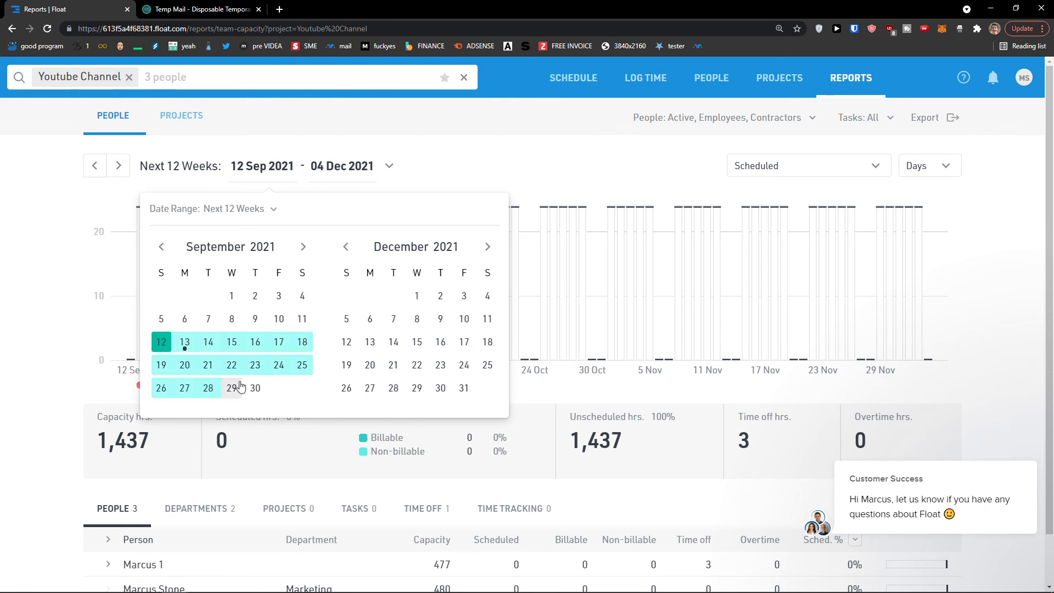
pyautogui.click(233, 388)
pyautogui.moveTo(332, 227)
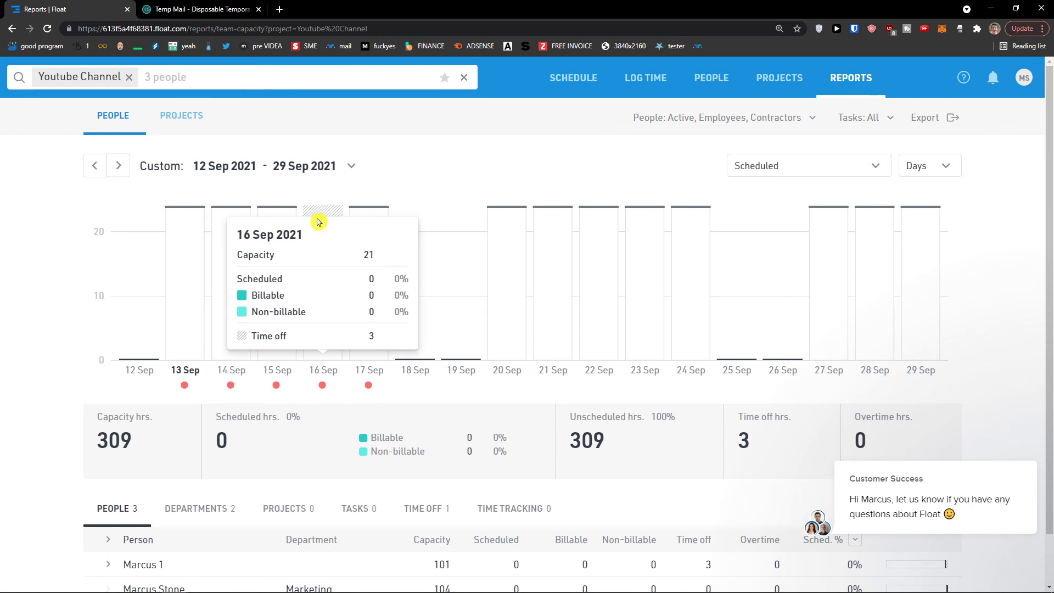
# - Change the report view from Scheduled to Logged hours and review the figures
pyautogui.click(806, 173)
pyautogui.click(797, 185)
pyautogui.click(801, 170)
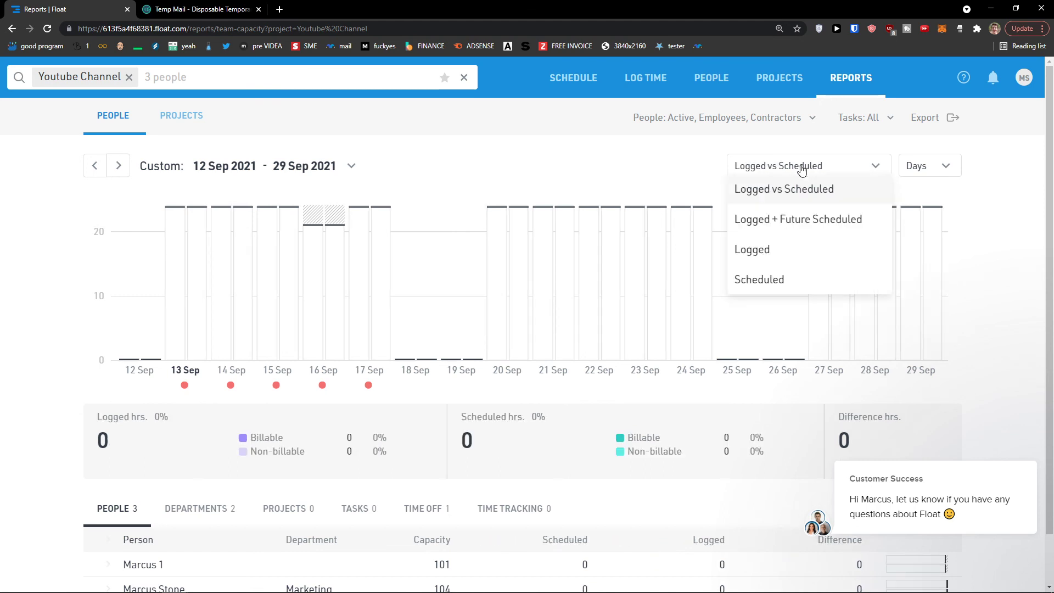
pyautogui.click(766, 254)
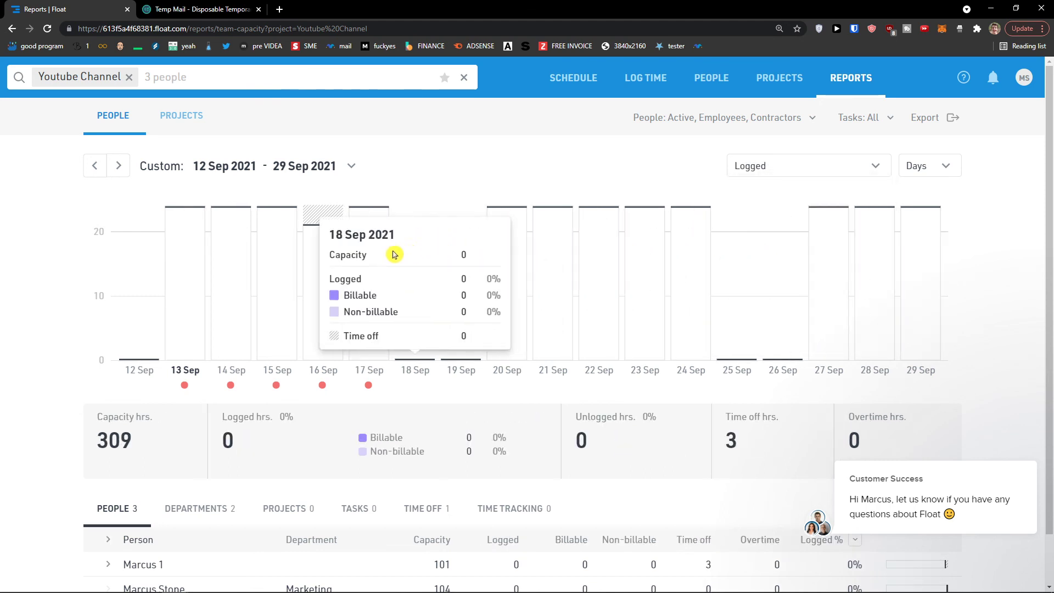
pyautogui.scroll(-1, 439, 274)
pyautogui.scroll(1, 585, 373)
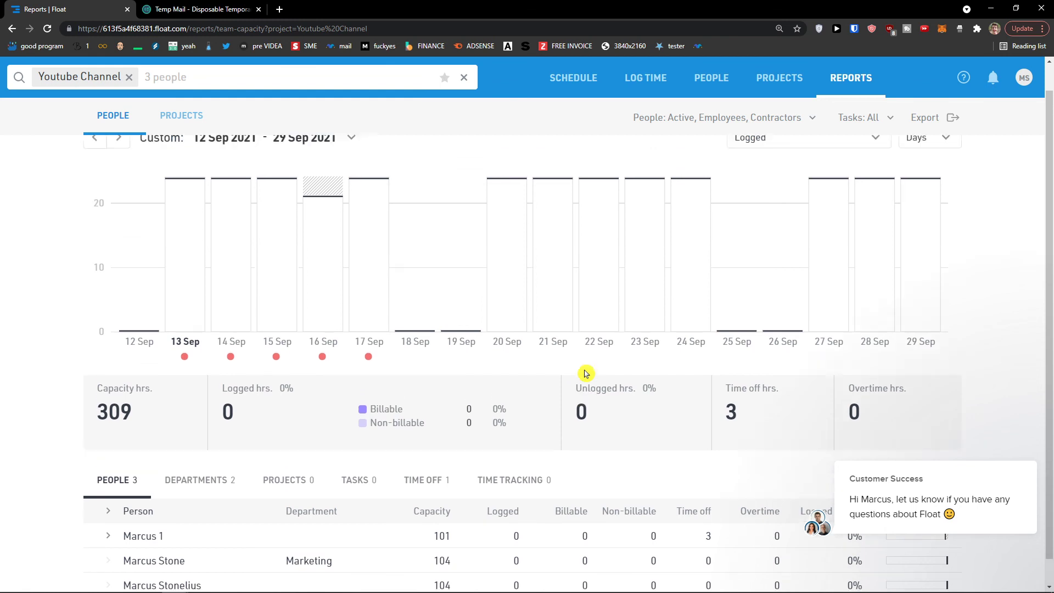
pyautogui.scroll(-1, 494, 363)
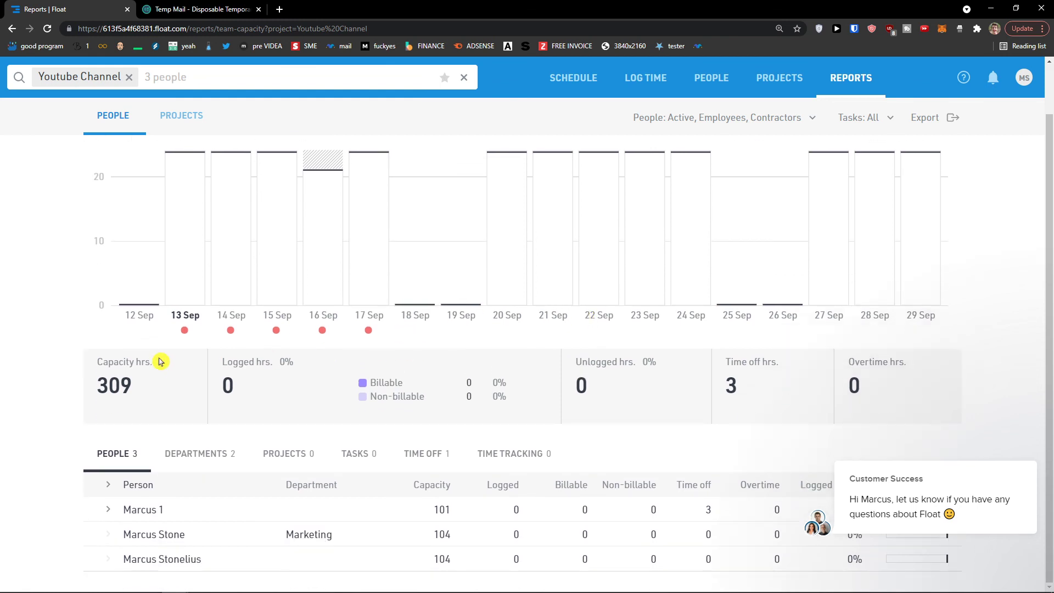
pyautogui.scroll(1, 160, 362)
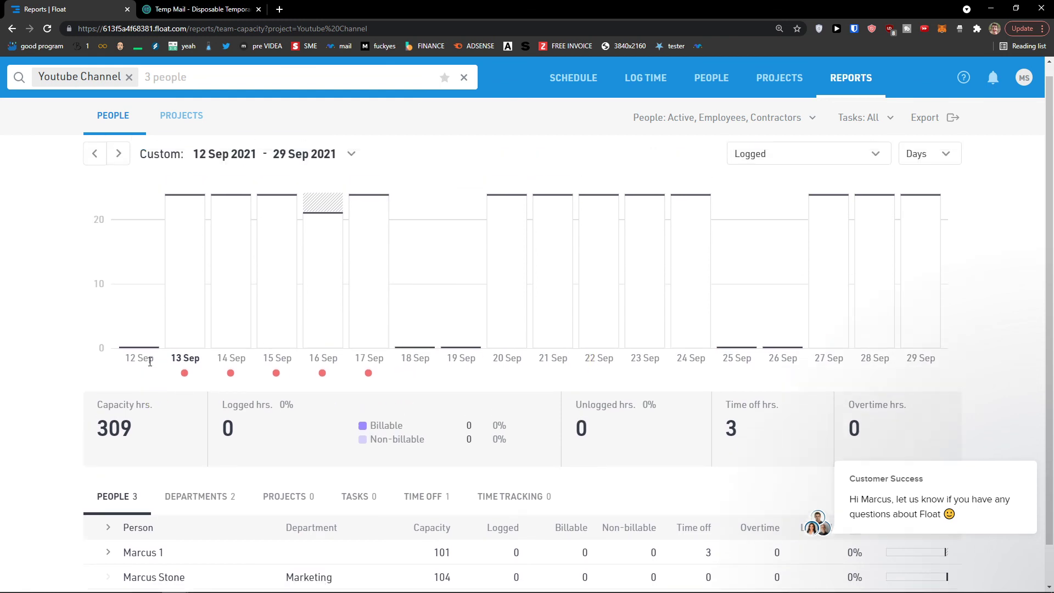
# - Review the Youtube Channel project summary, then open Log Time for the week of 12–18 Sep
pyautogui.click(175, 120)
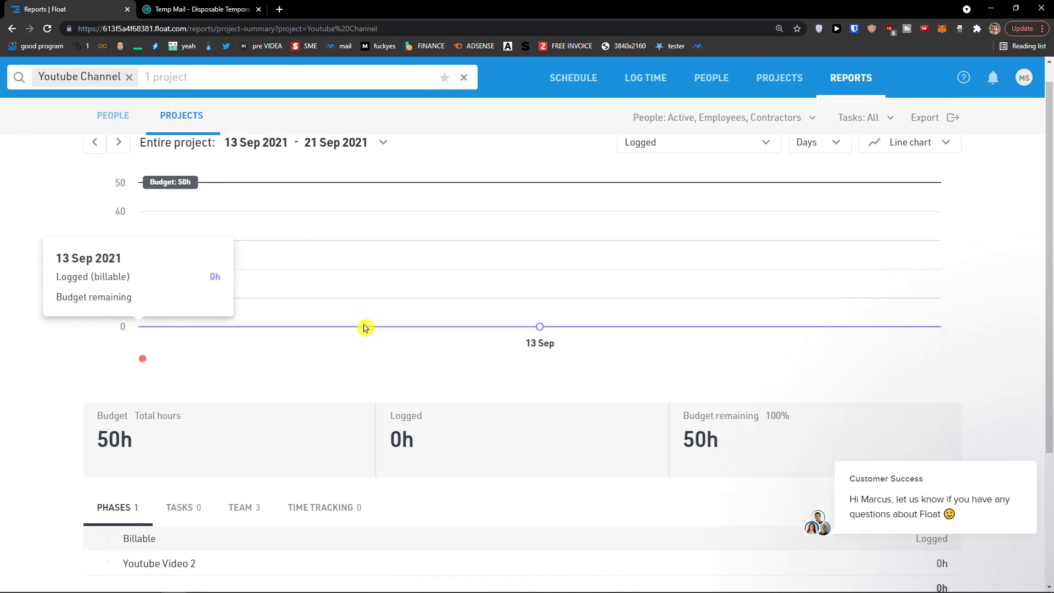
pyautogui.scroll(-2, 291, 333)
pyautogui.scroll(2, 291, 333)
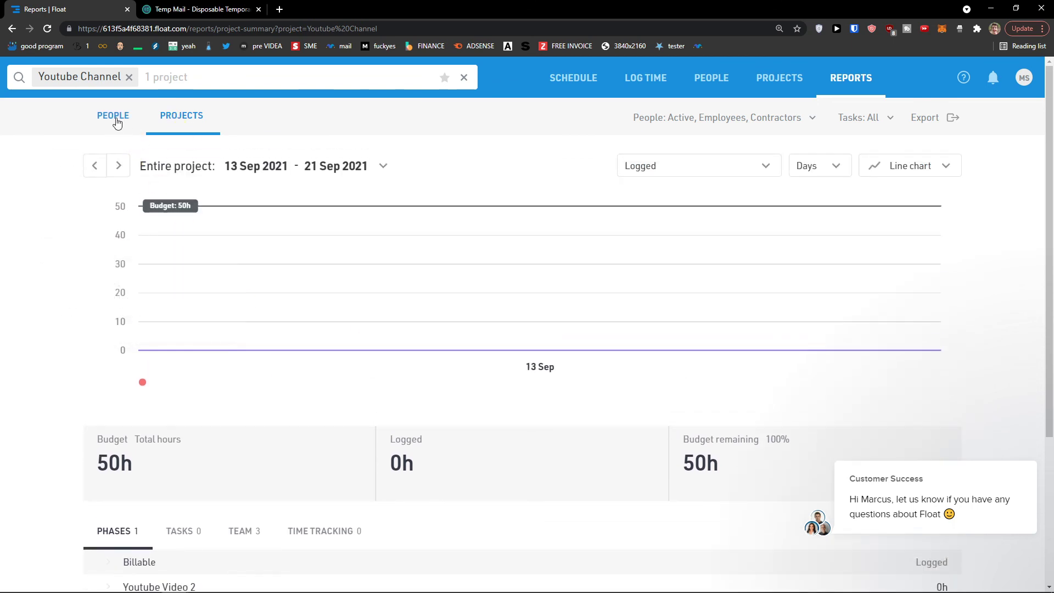
pyautogui.scroll(-2, 300, 357)
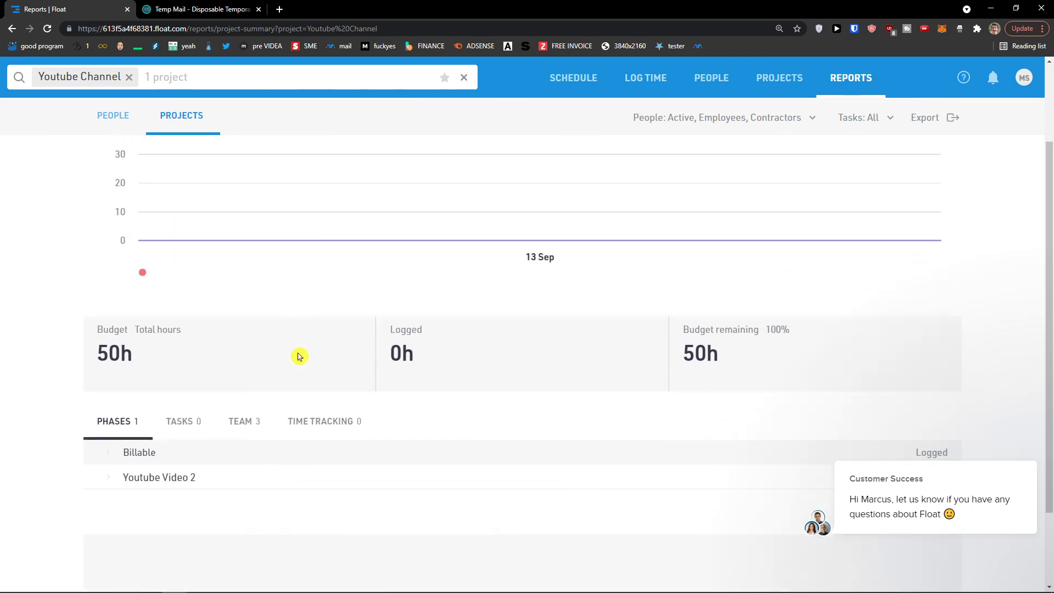
pyautogui.moveTo(428, 365); pyautogui.dragTo(401, 357)
pyautogui.scroll(2, 395, 362)
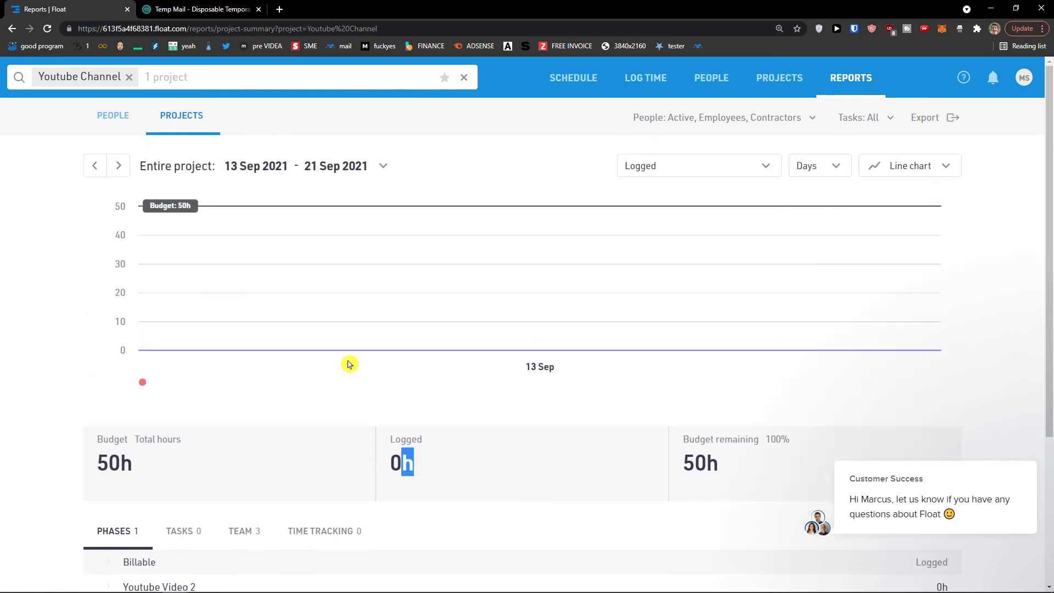
pyautogui.click(648, 87)
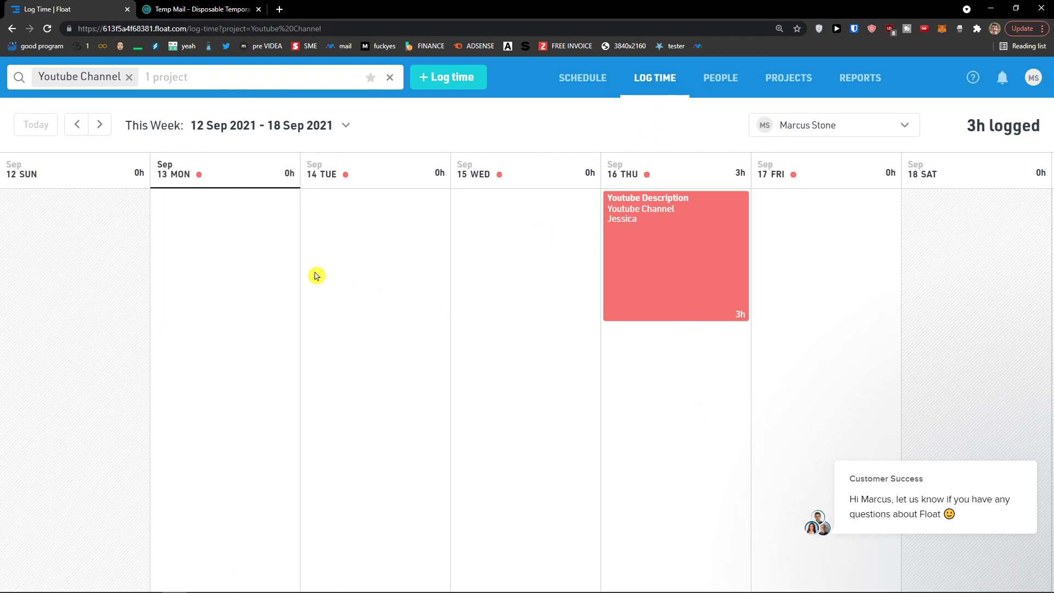
# - Log 5 hours on Monday 13 Sep; Sunday 12 Sep is refused as a non-work day
pyautogui.click(233, 246)
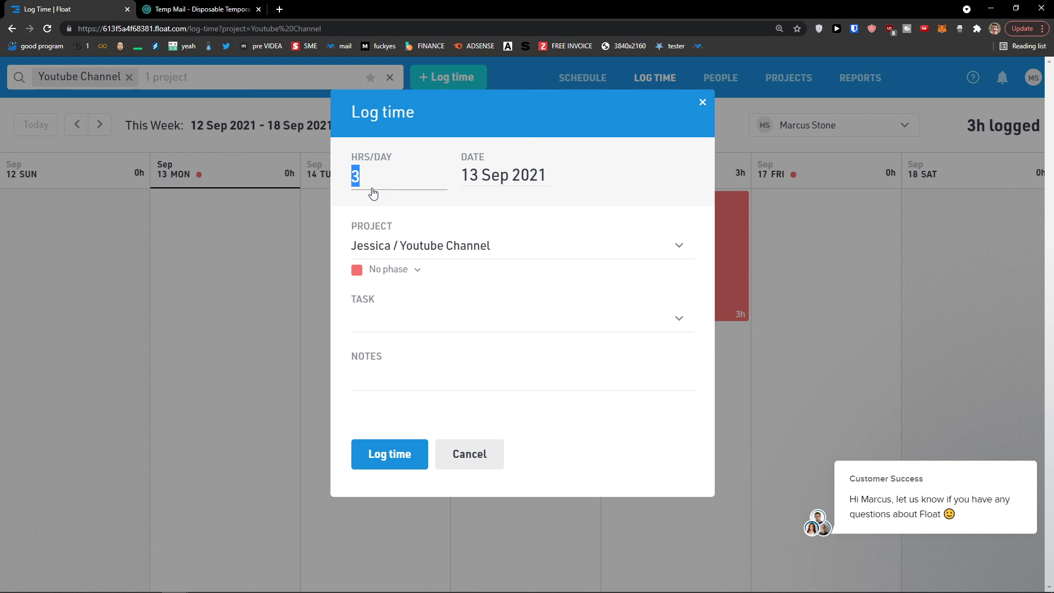
pyautogui.write('5')
pyautogui.click(400, 445)
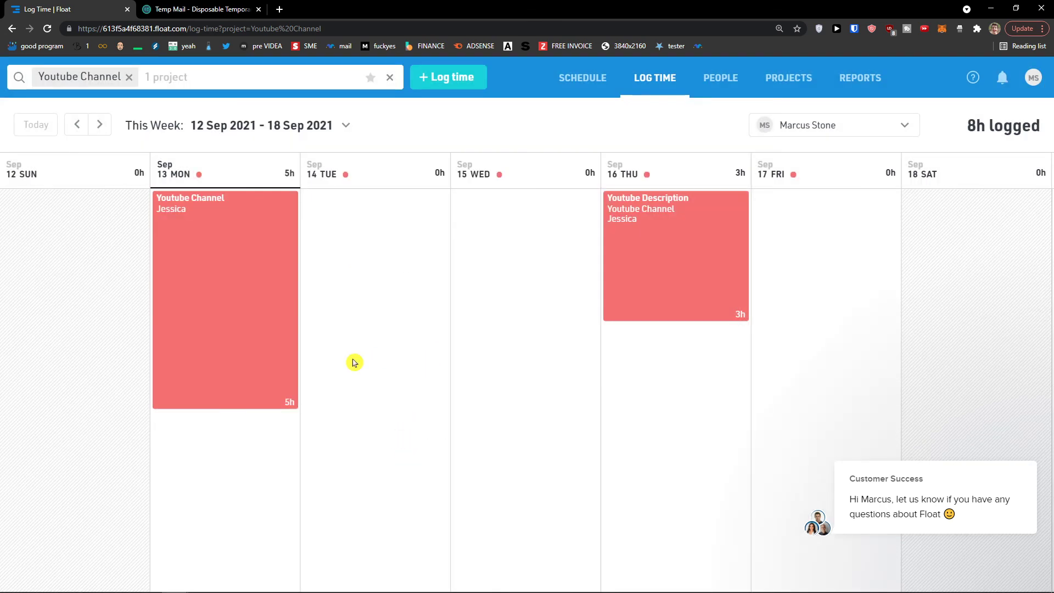
pyautogui.click(103, 314)
pyautogui.click(104, 314)
pyautogui.click(106, 313)
pyautogui.click(106, 311)
# - Log 5 hours on Thursday 9 Sep in the previous week, then return to Reports
pyautogui.click(77, 125)
pyautogui.click(716, 339)
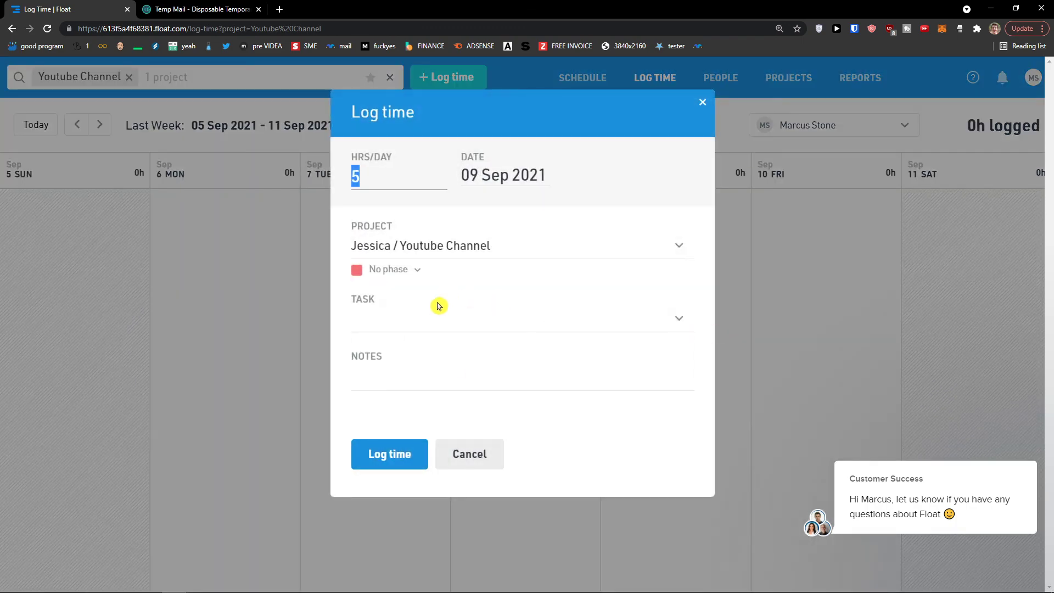
pyautogui.click(433, 321)
pyautogui.click(375, 182)
pyautogui.click(391, 455)
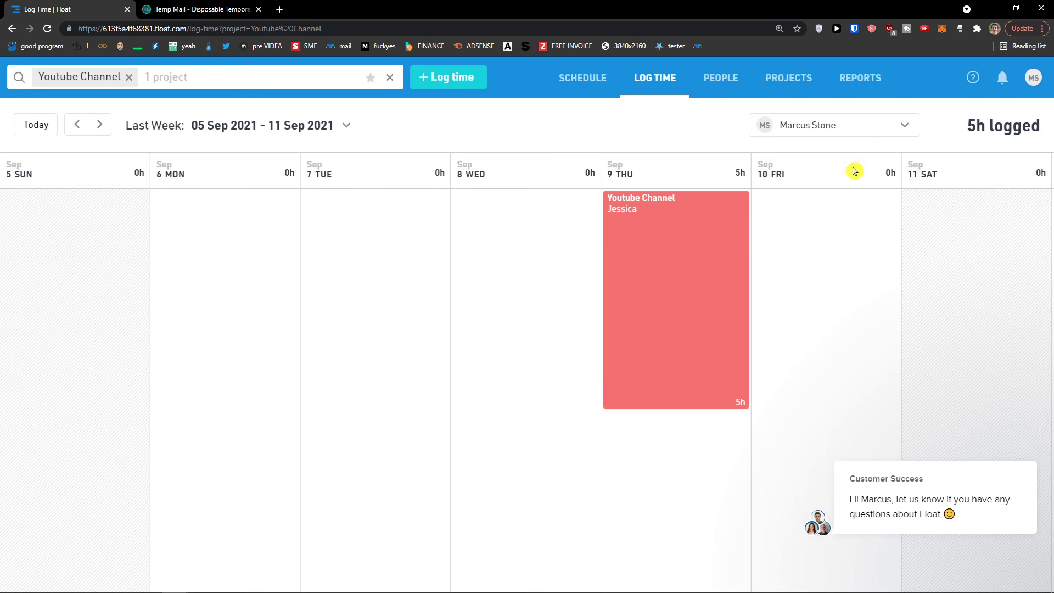
pyautogui.click(796, 82)
pyautogui.click(860, 79)
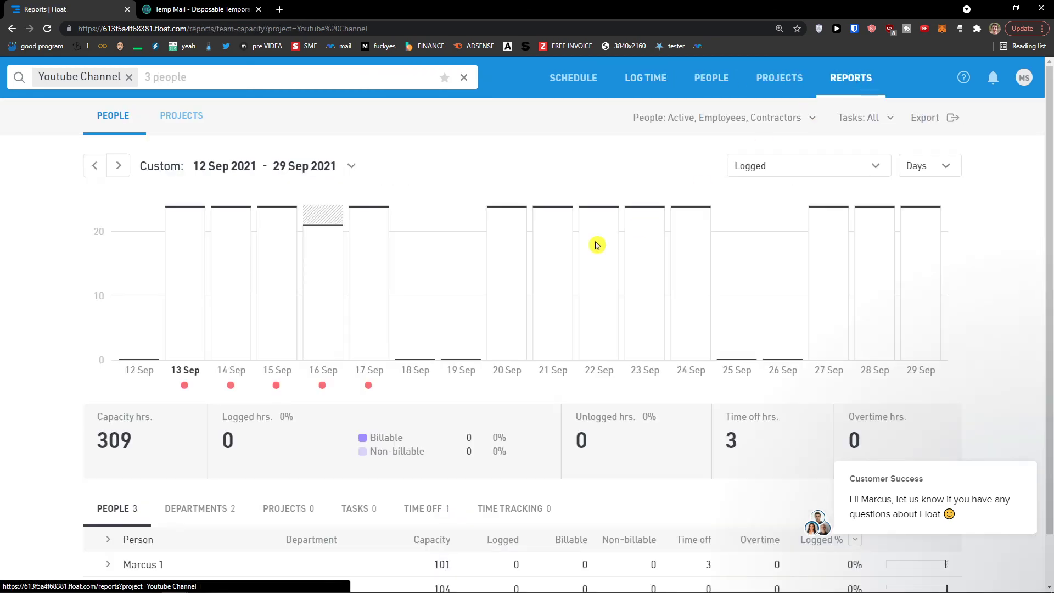
# - Show the project summary as Logged vs Scheduled: 5h logged, 0h scheduled, 5h difference
pyautogui.click(807, 161)
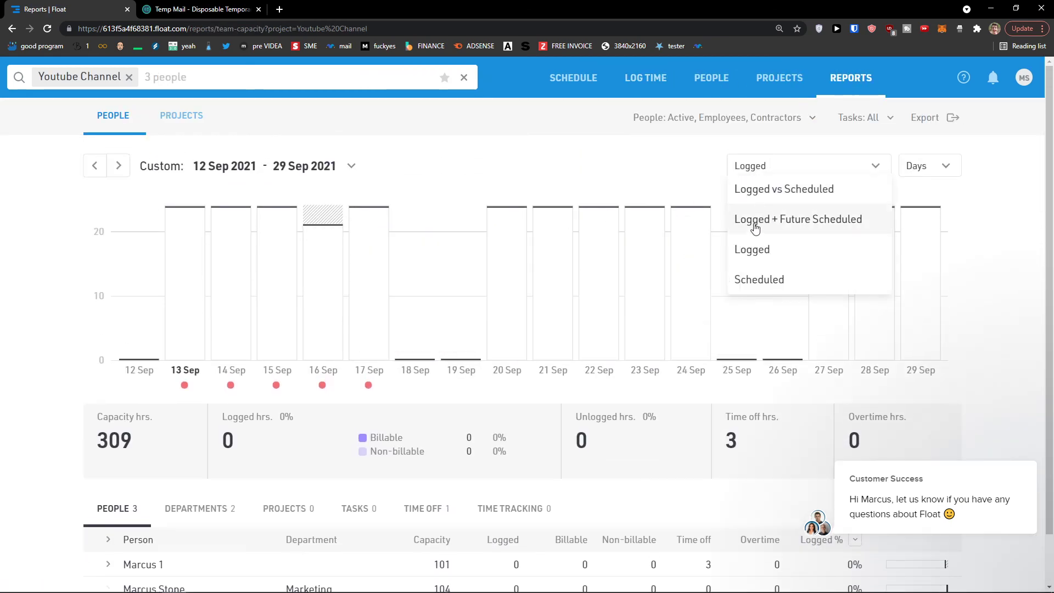
pyautogui.click(769, 190)
pyautogui.click(174, 116)
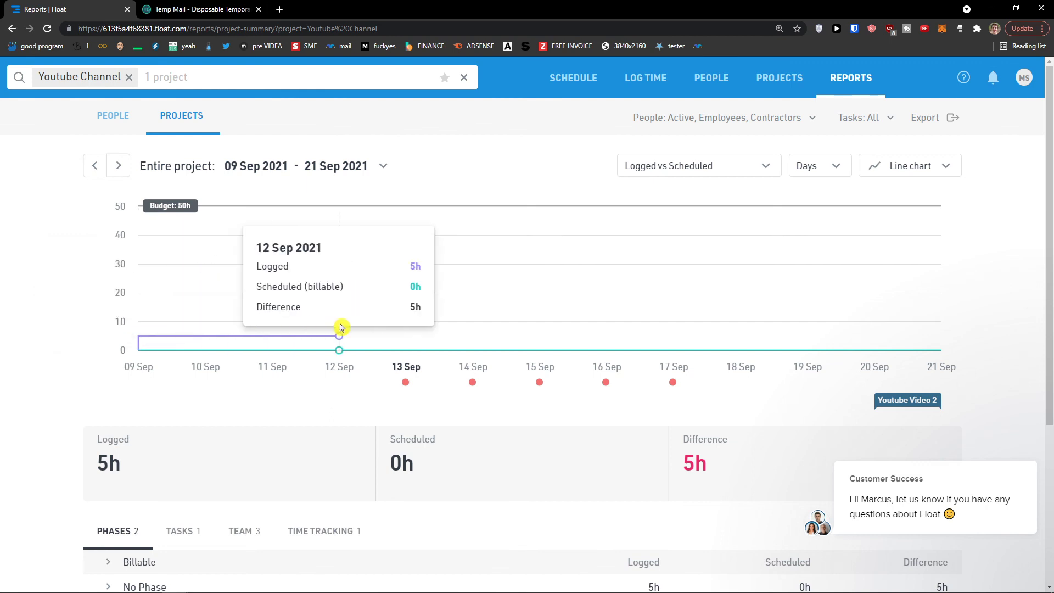
pyautogui.scroll(-3, 623, 412)
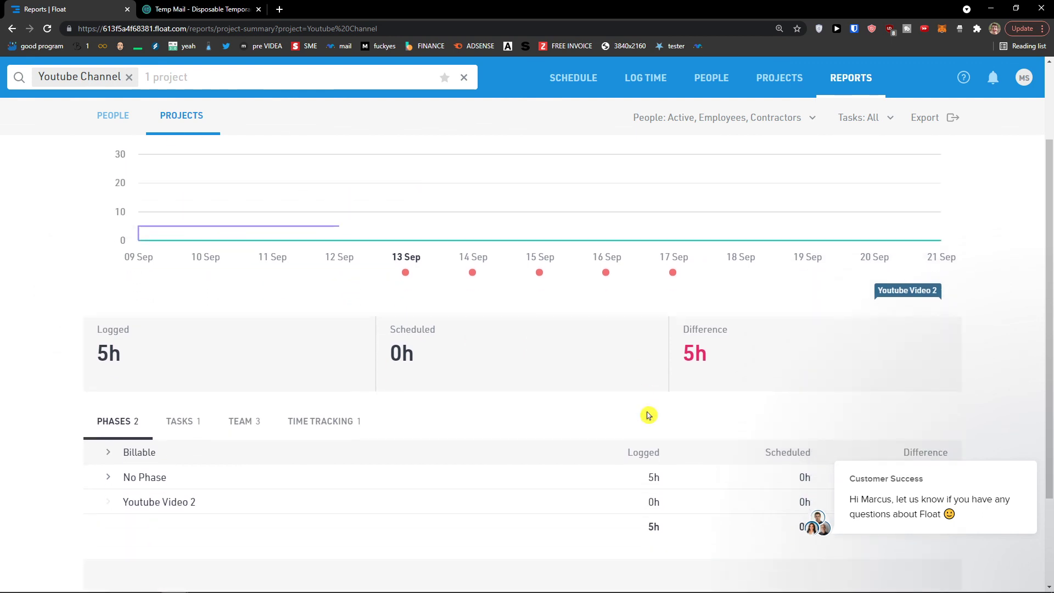
pyautogui.scroll(-1, 604, 428)
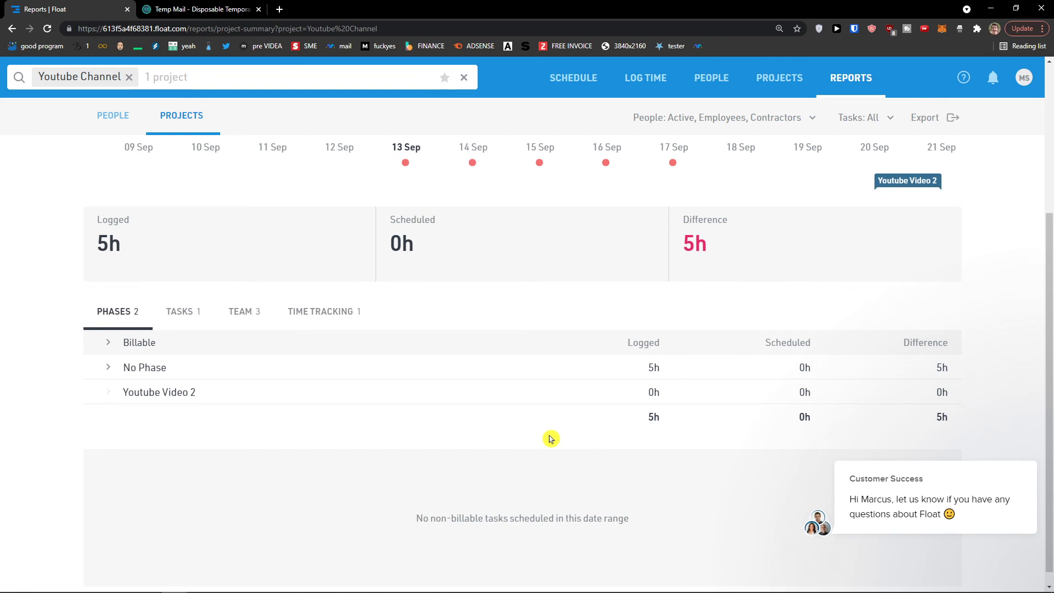
pyautogui.scroll(4, 546, 438)
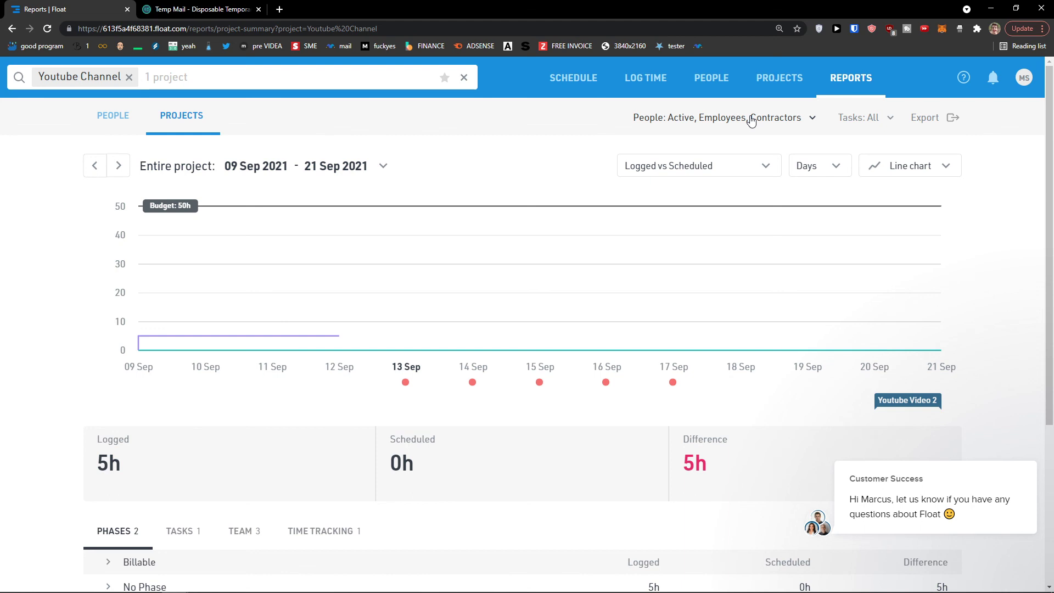
pyautogui.press('super')
pyautogui.press('super')
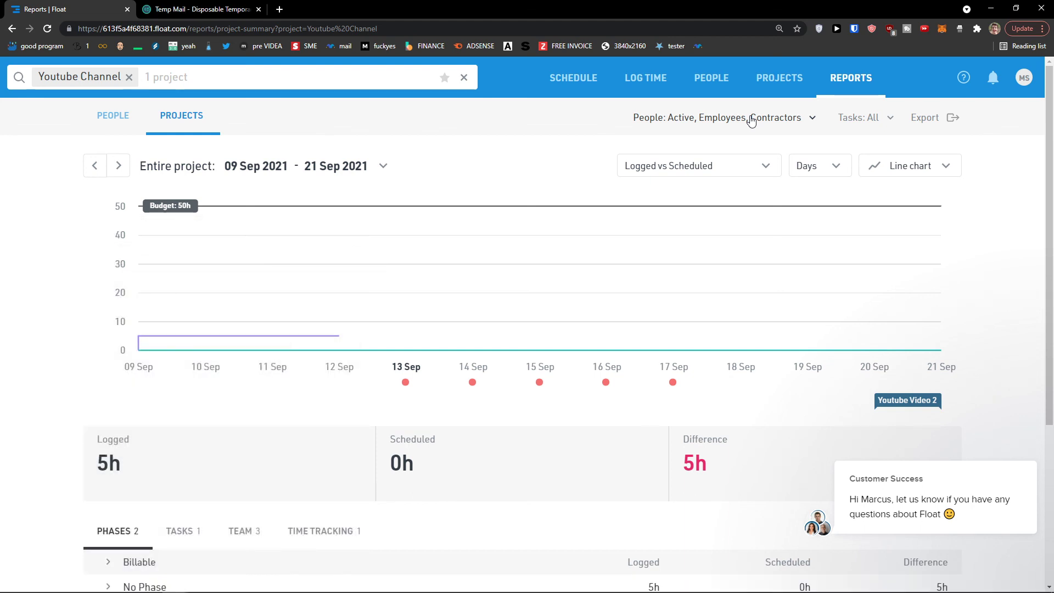